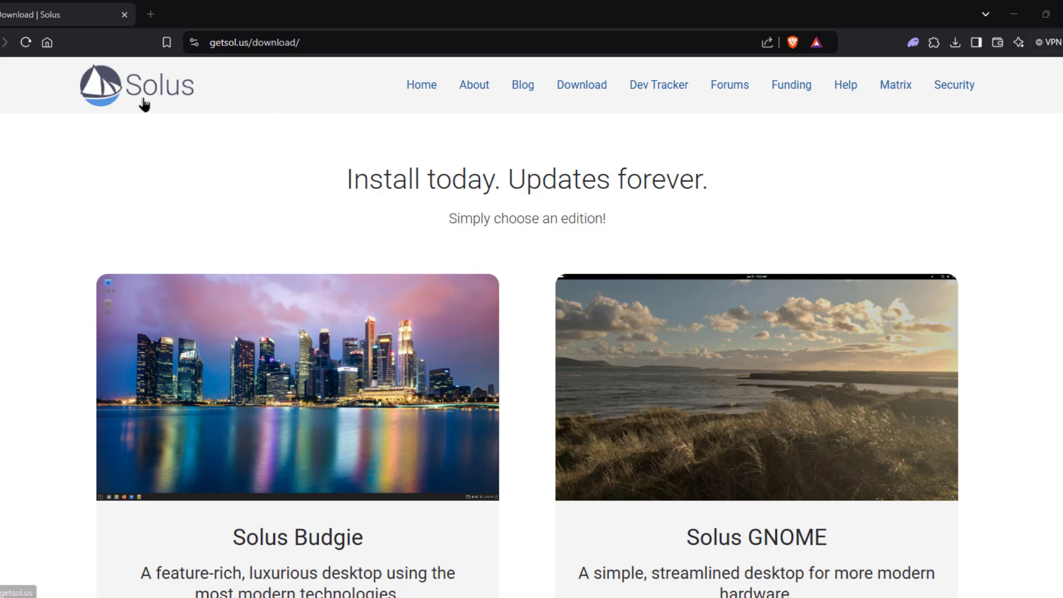
- Scroll the Solus download page and highlight the XFCE-Beta edition name and Budgie's 3.0GB media size
scroll(861, 219, "down", 2)
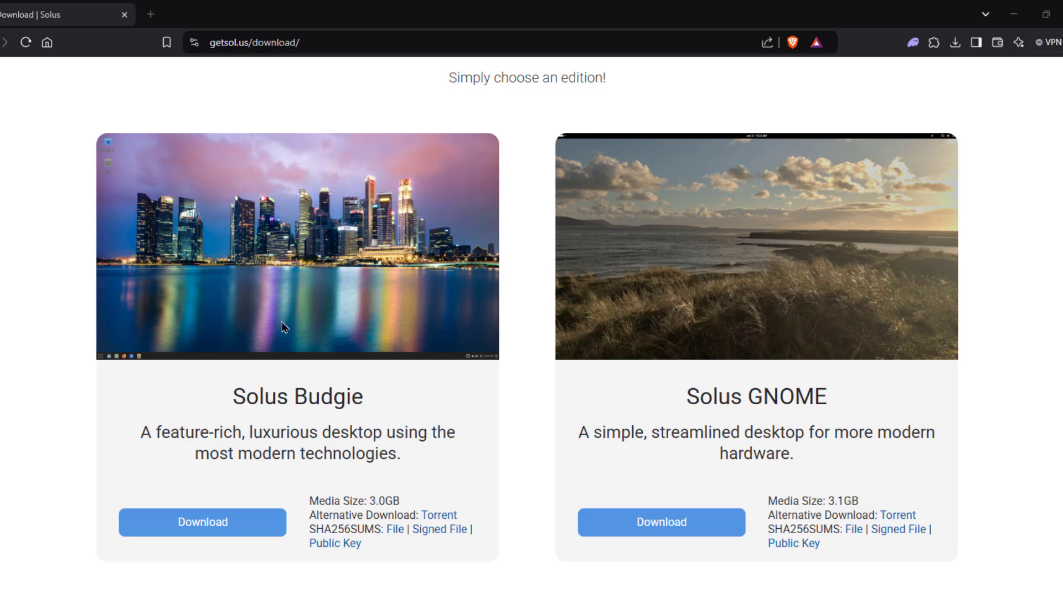
scroll(840, 389, "down", 9)
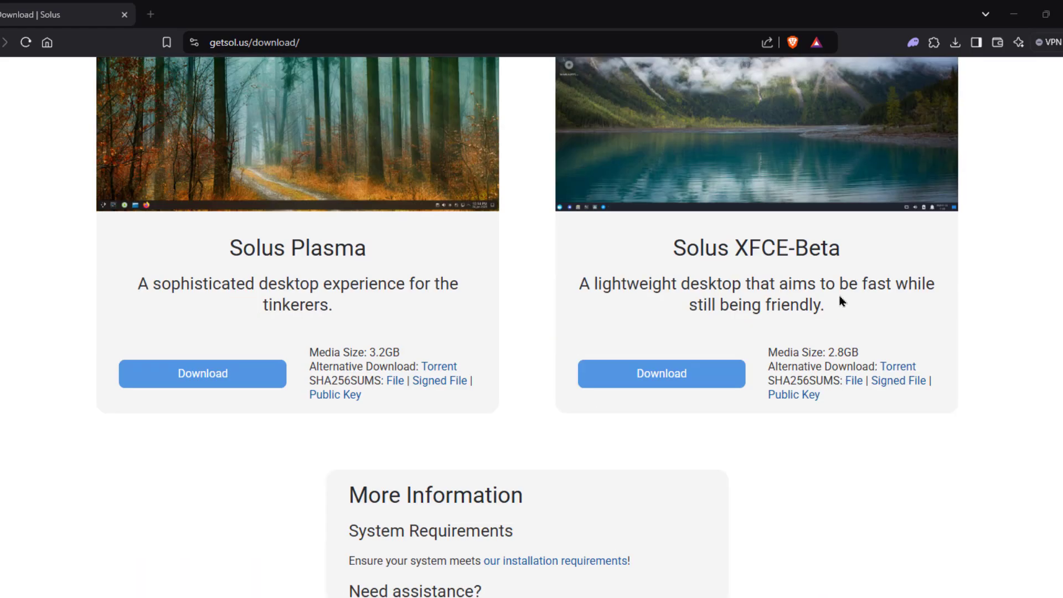
left_click_drag(839, 257, 643, 260)
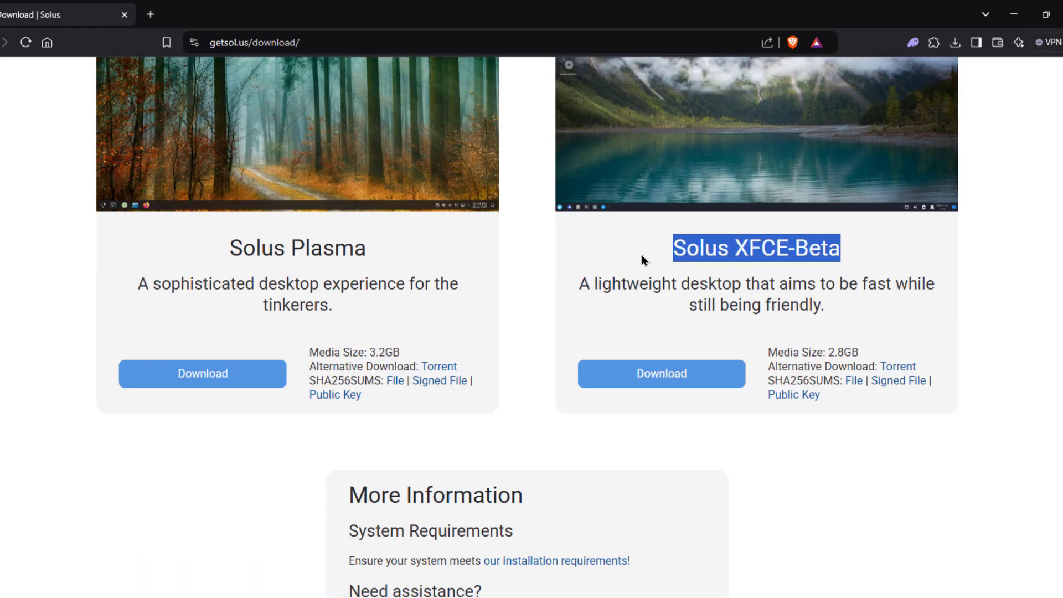
left_click(626, 248)
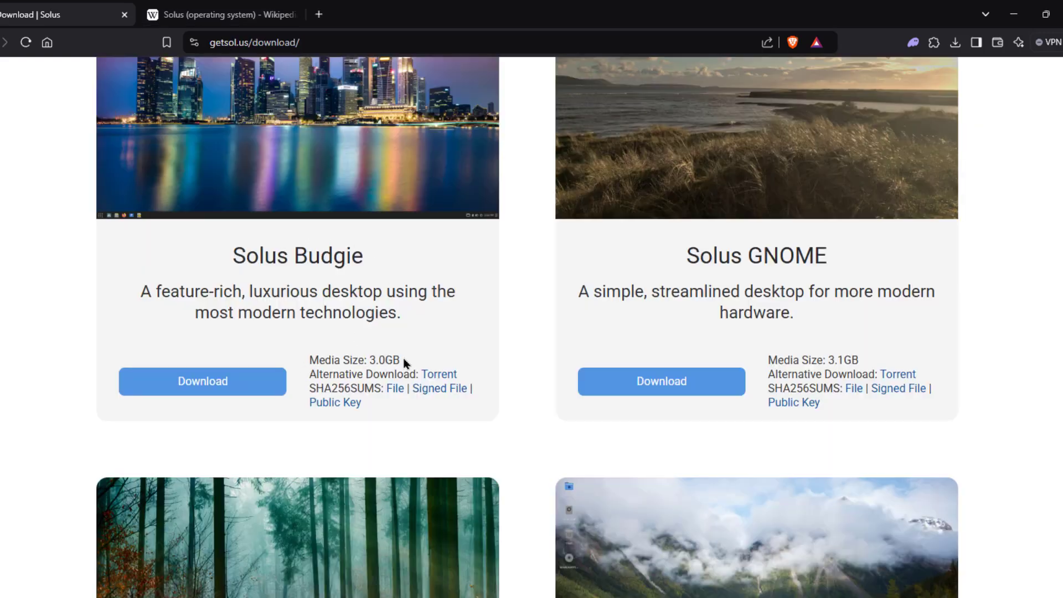
left_click_drag(405, 363, 309, 360)
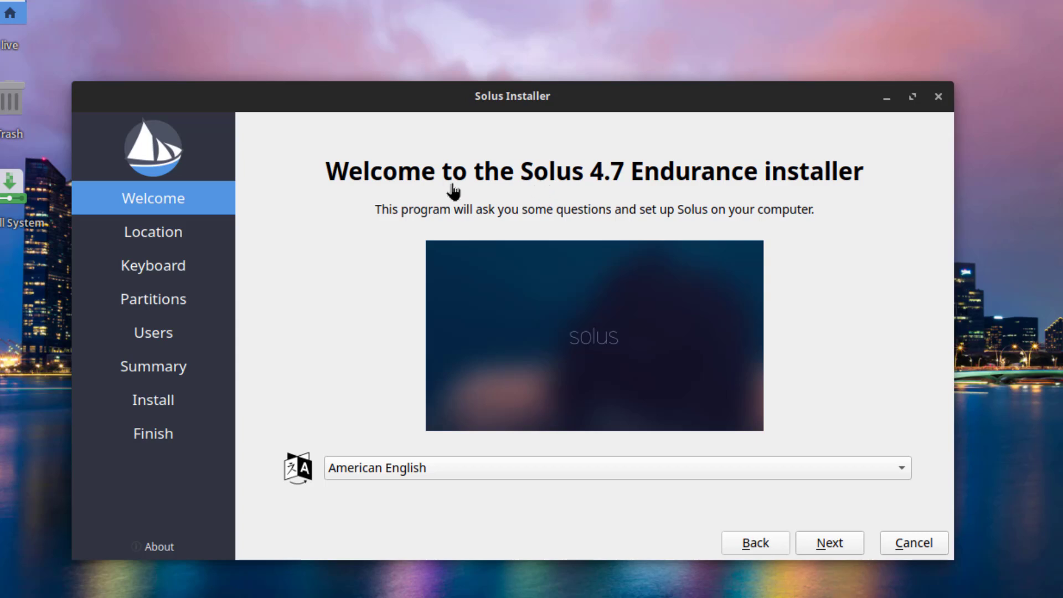
- Advance through Welcome, Location and Keyboard, keeping American English, America/New York and English (US)
left_click(830, 542)
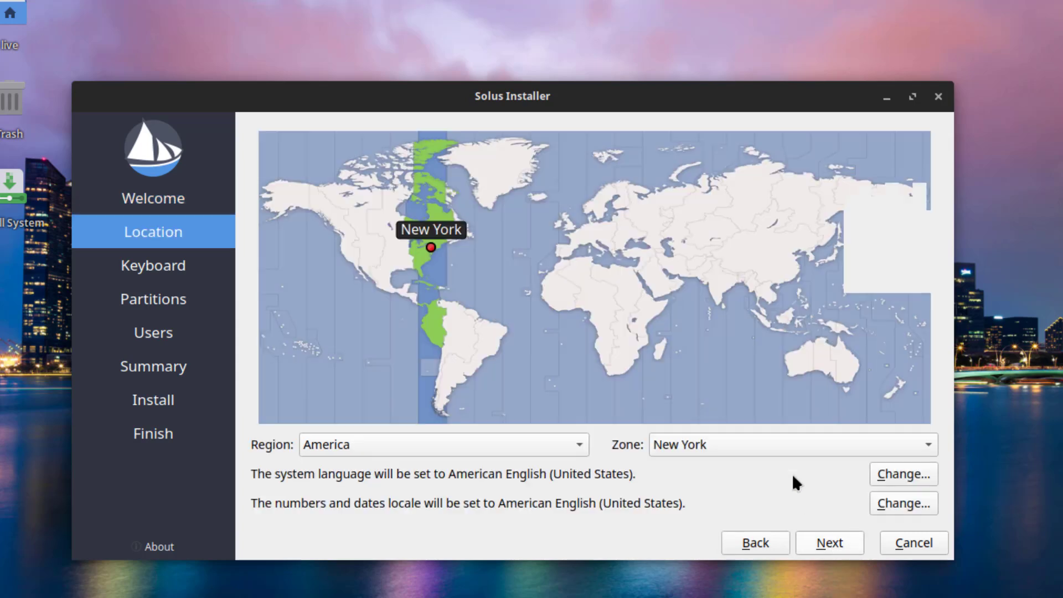
left_click(830, 542)
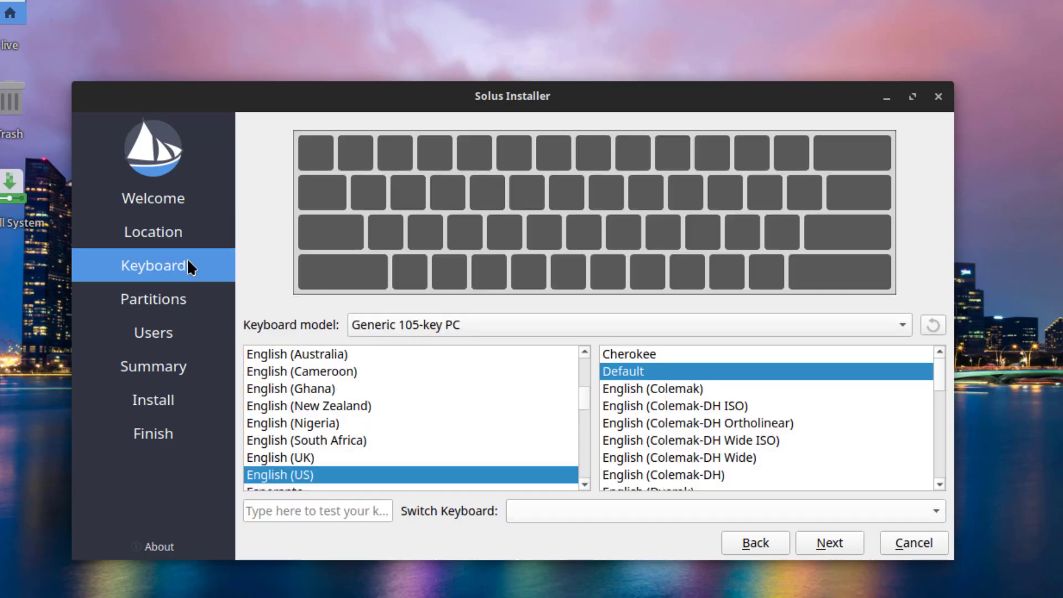
left_click(828, 543)
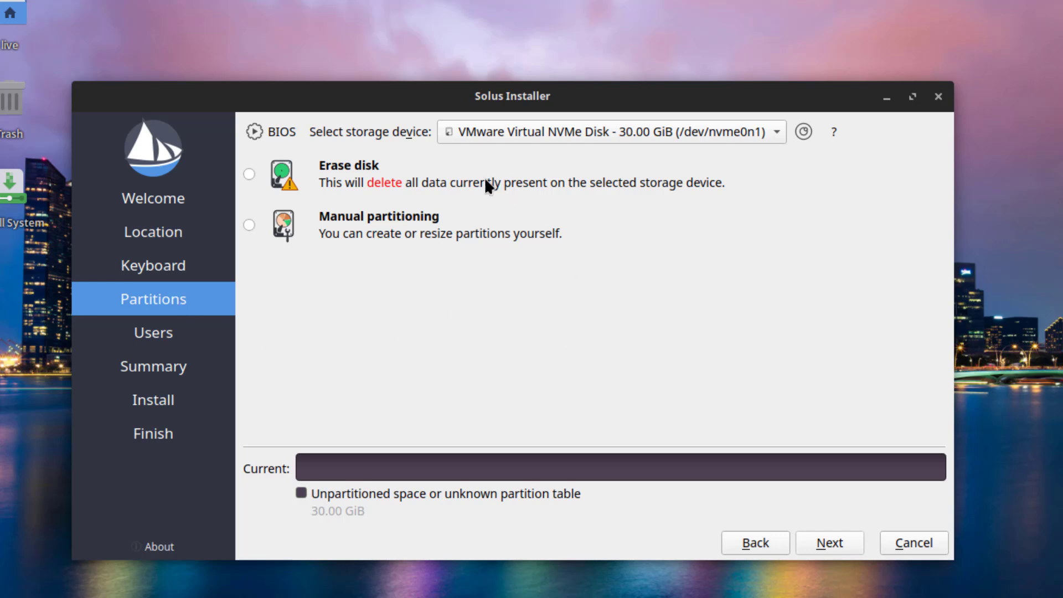
- Erase the whole disk using swap with hibernate and a btrfs filesystem
left_click(250, 174)
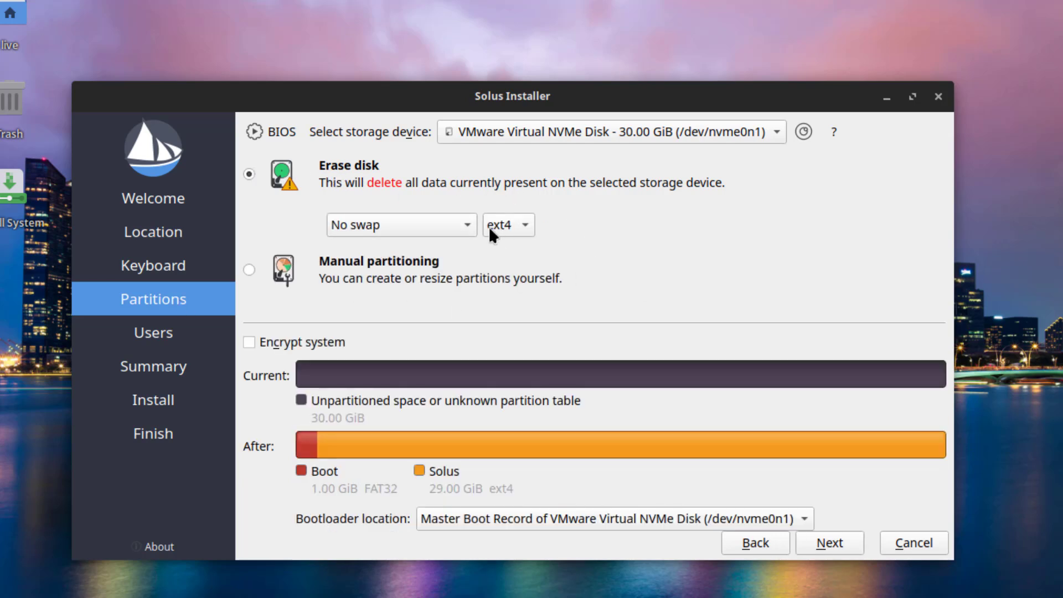
left_click(454, 224)
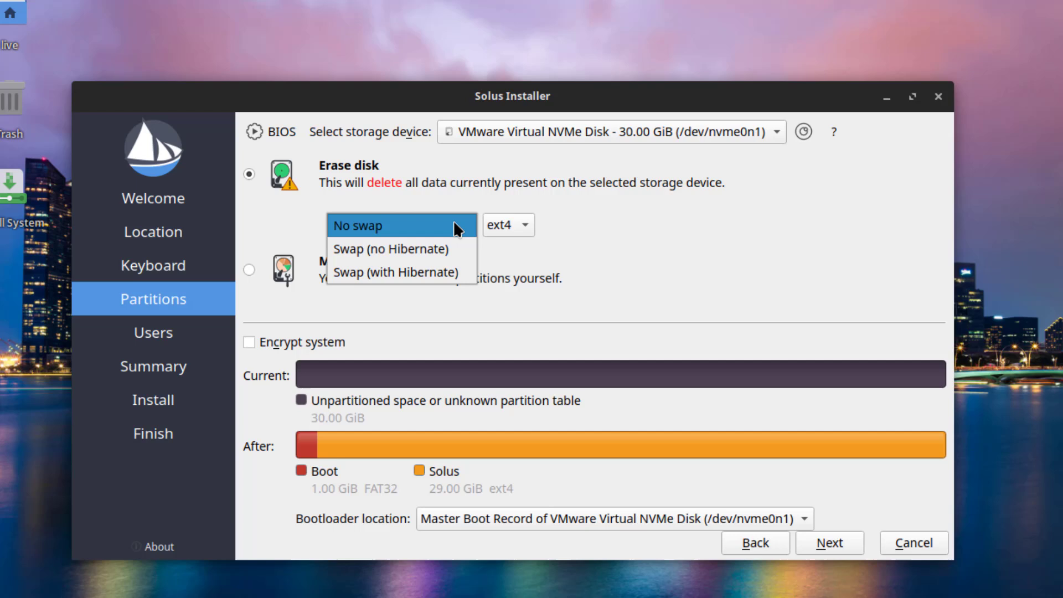
left_click(441, 273)
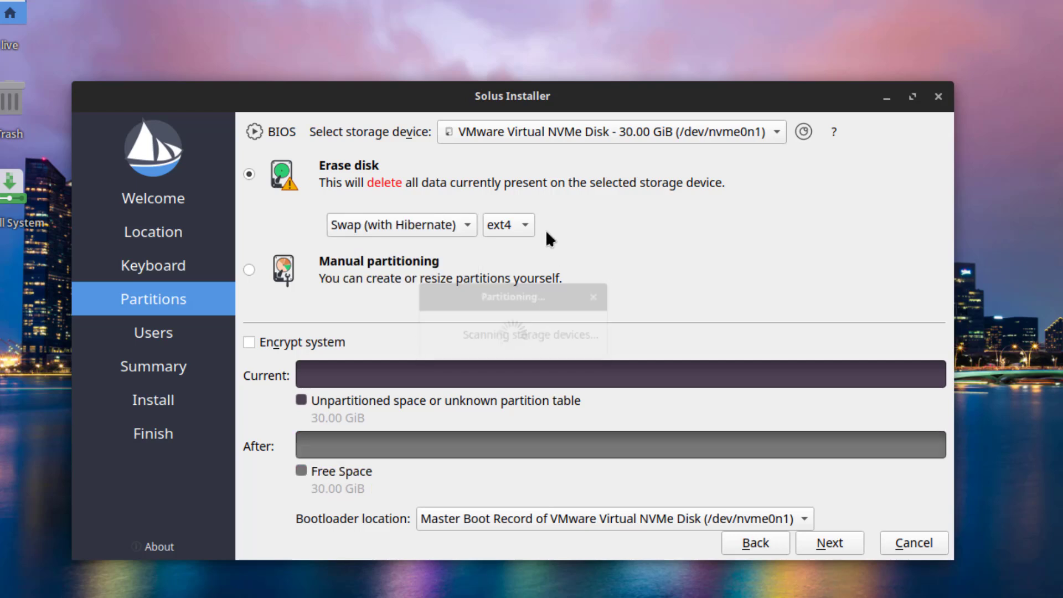
left_click(527, 225)
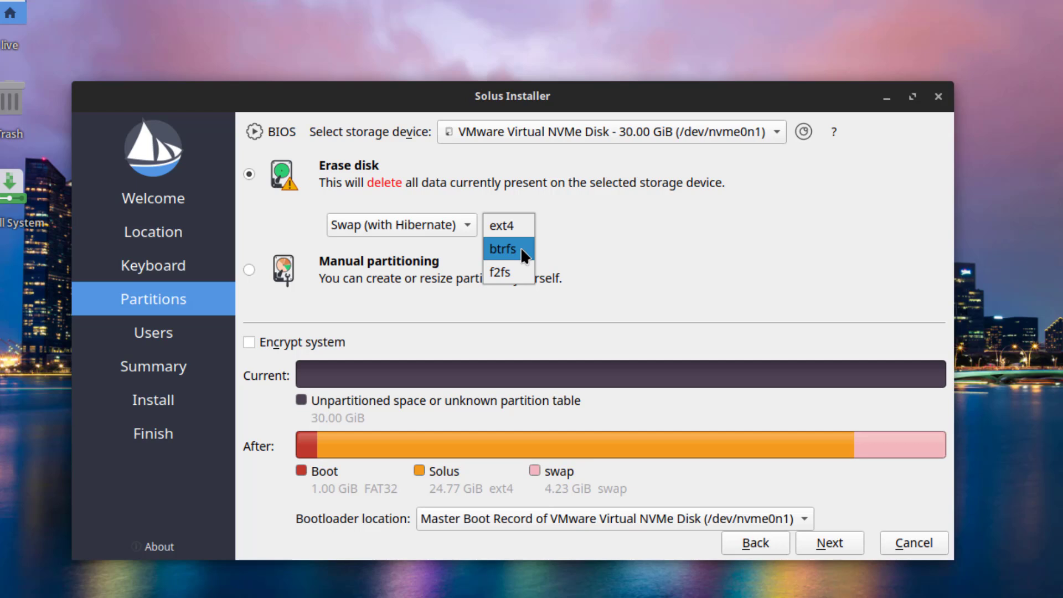
left_click(520, 247)
left_click(807, 542)
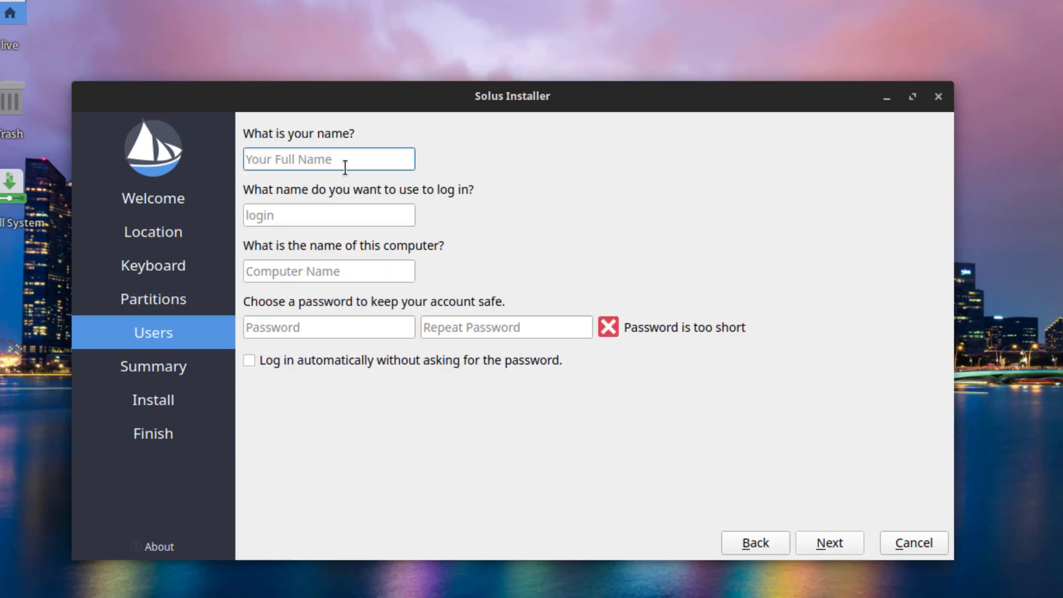
- Enter the user's name and an account password, confirm it, and continue to the summary
type("john")
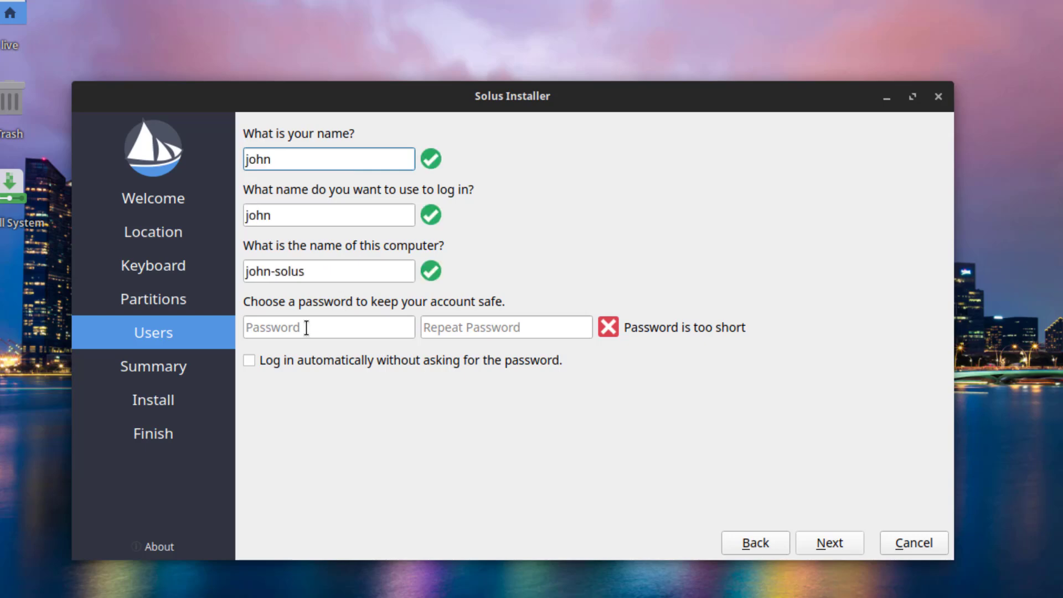
left_click(307, 328)
type("1234")
left_click(464, 330)
type("1234")
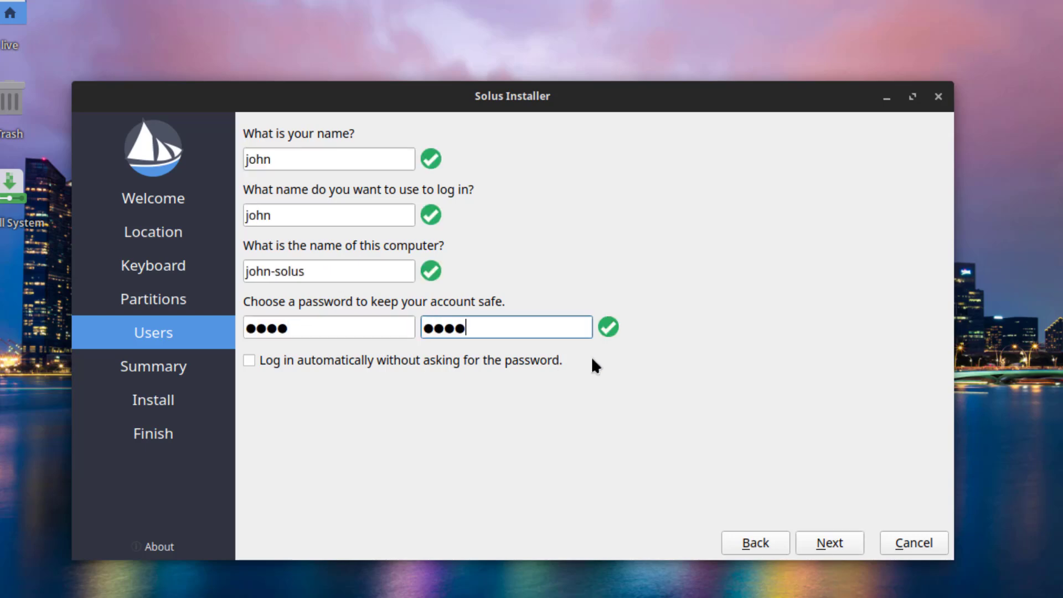
left_click(820, 544)
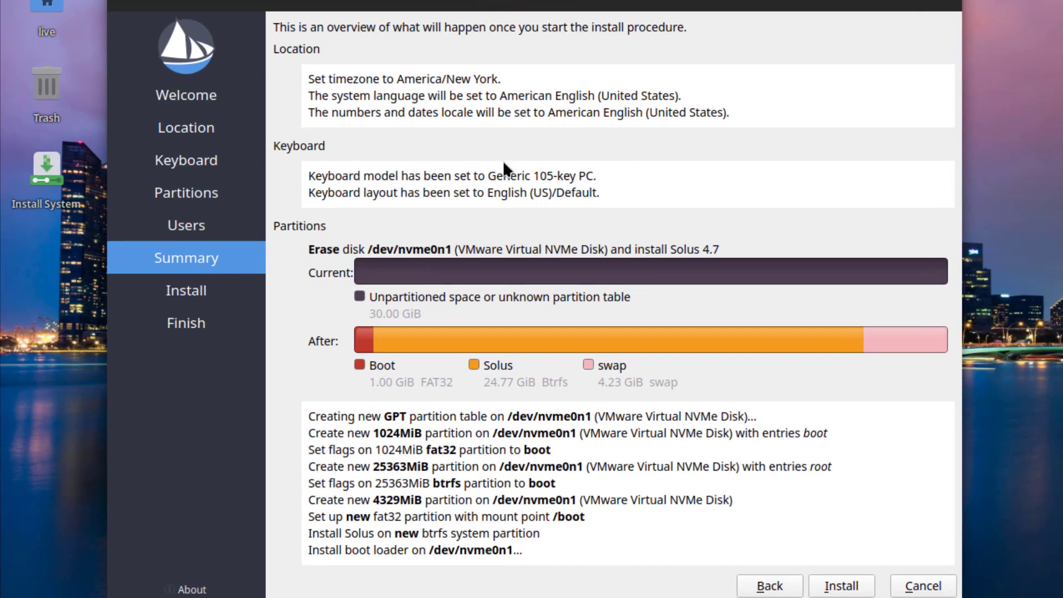
- Start the Solus 4.7 Endurance installation from the Summary page
left_click(839, 586)
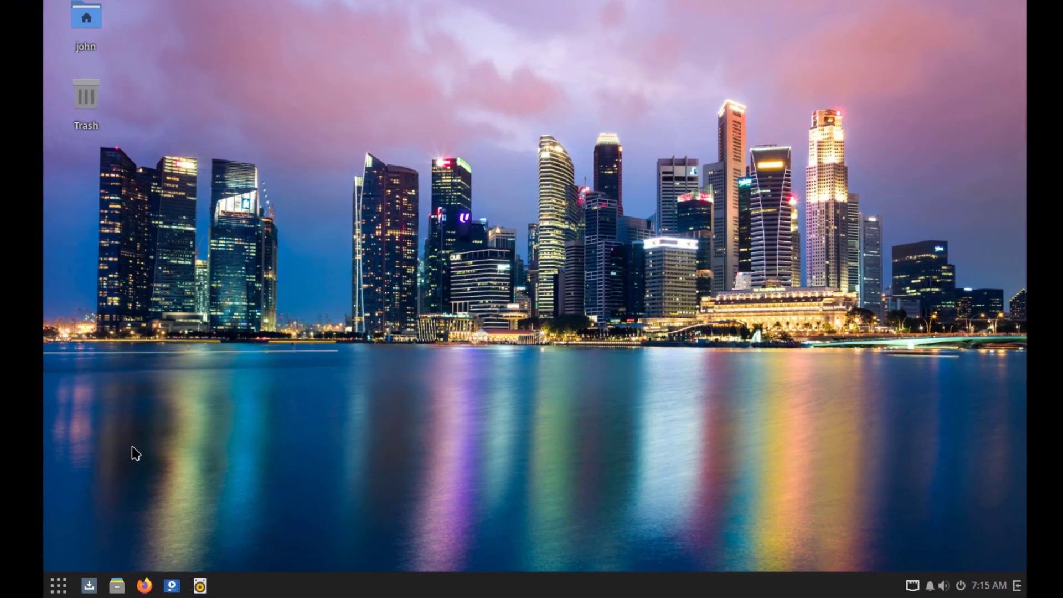
- Open the Budgie application menu and scroll through the All applications list
left_click(63, 582)
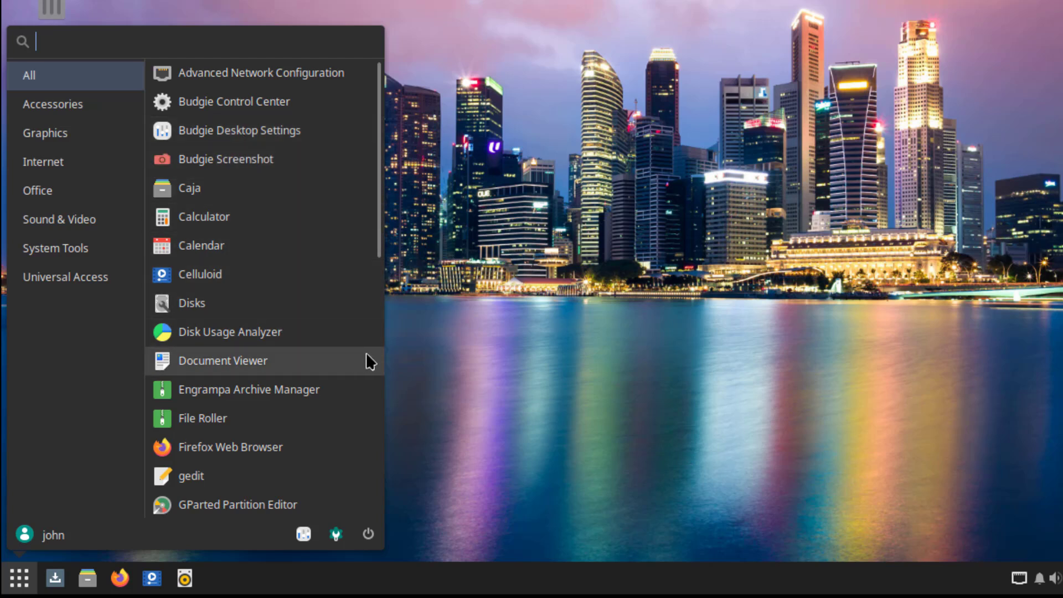
scroll(379, 283, "down", 2)
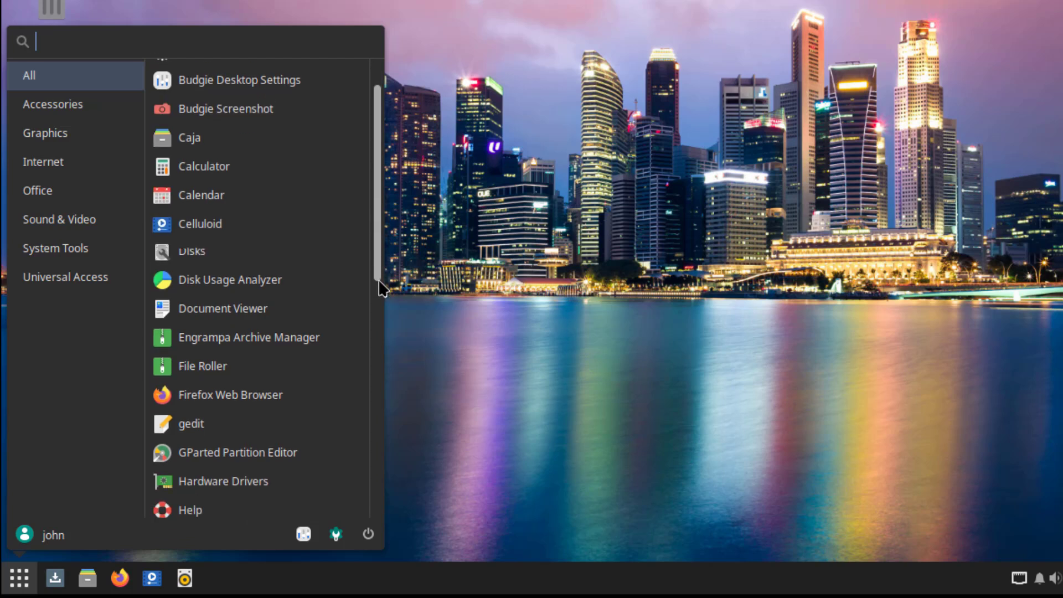
left_click_drag(379, 281, 387, 526)
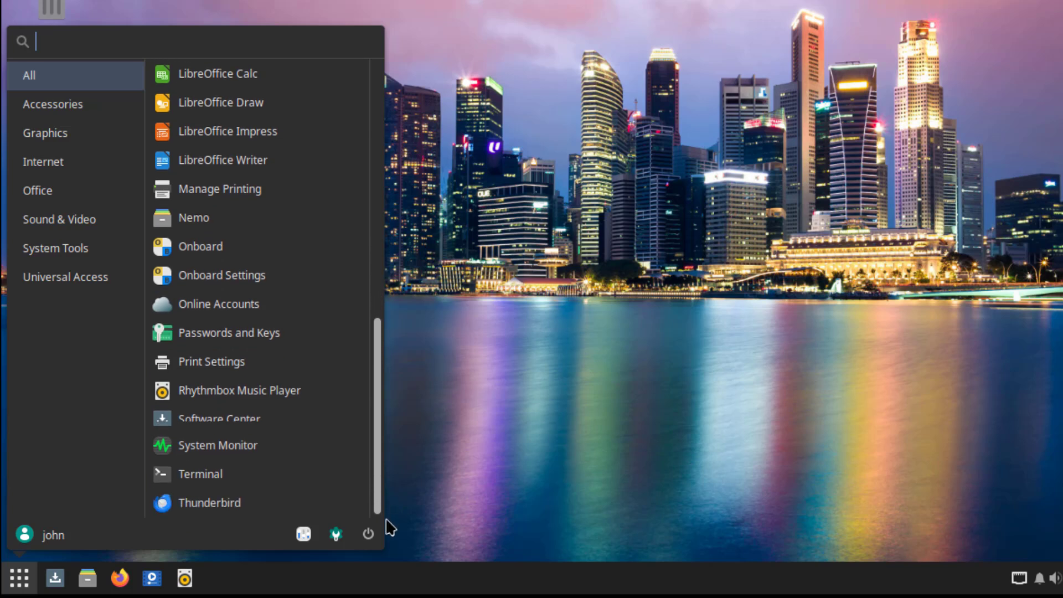
- Browse the Accessories, Graphics, Internet, Office, Sound & Video, System Tools and Universal Access categories
left_click(53, 104)
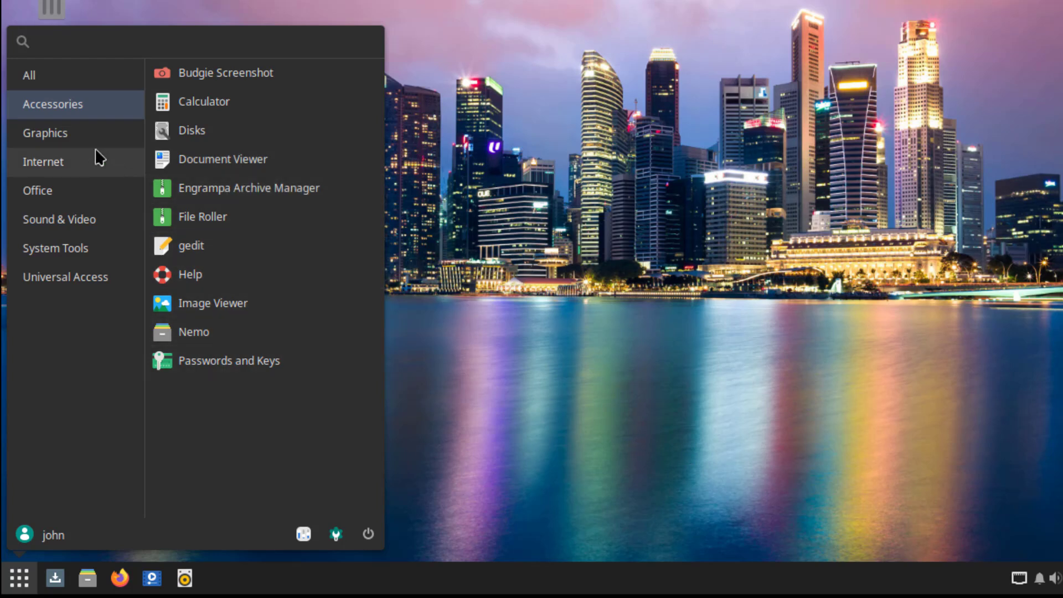
left_click(122, 138)
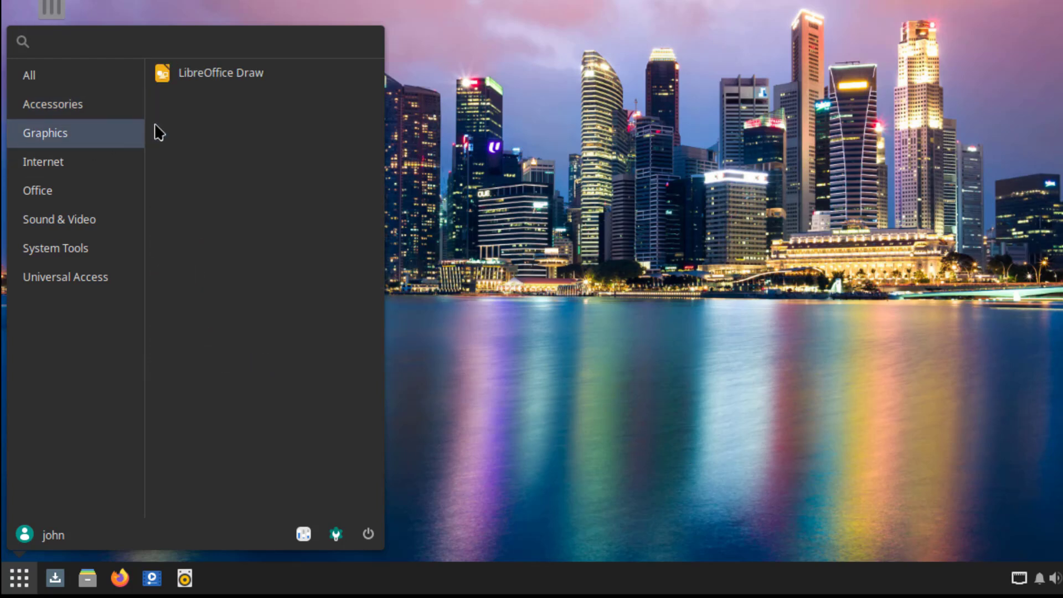
left_click(88, 163)
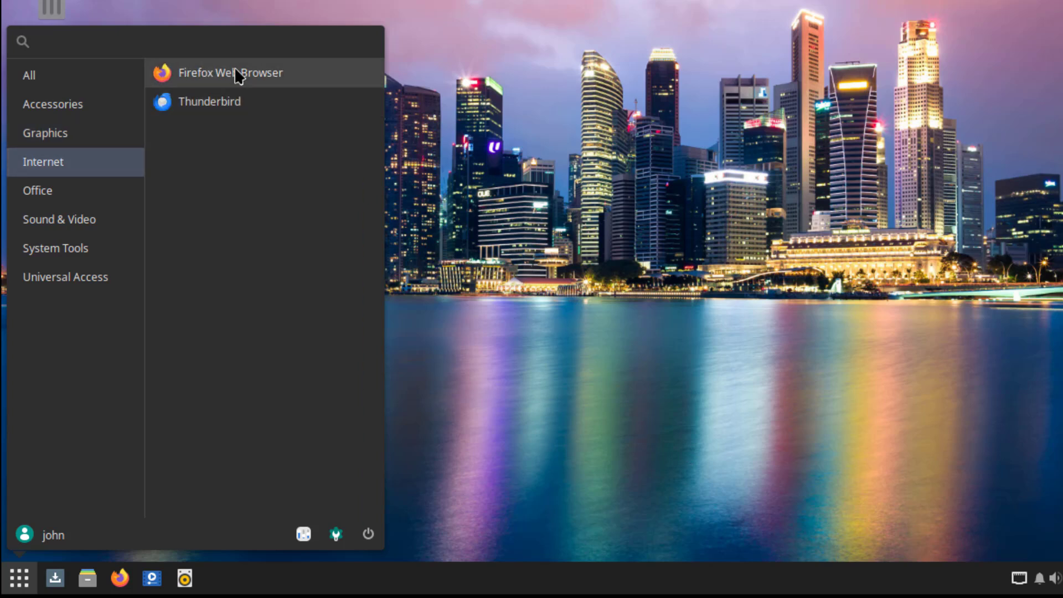
left_click(84, 190)
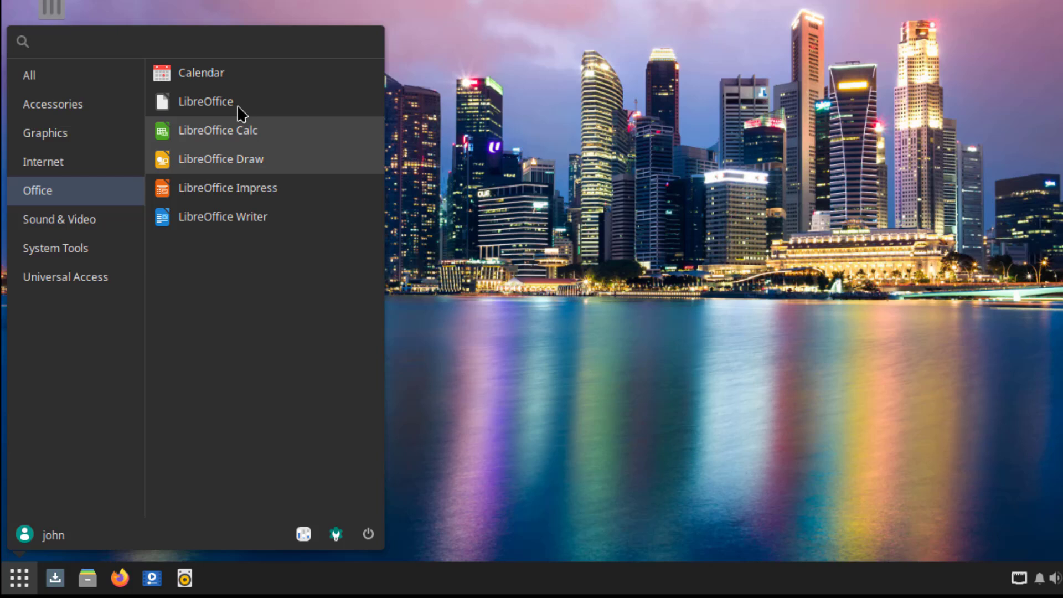
key("Down")
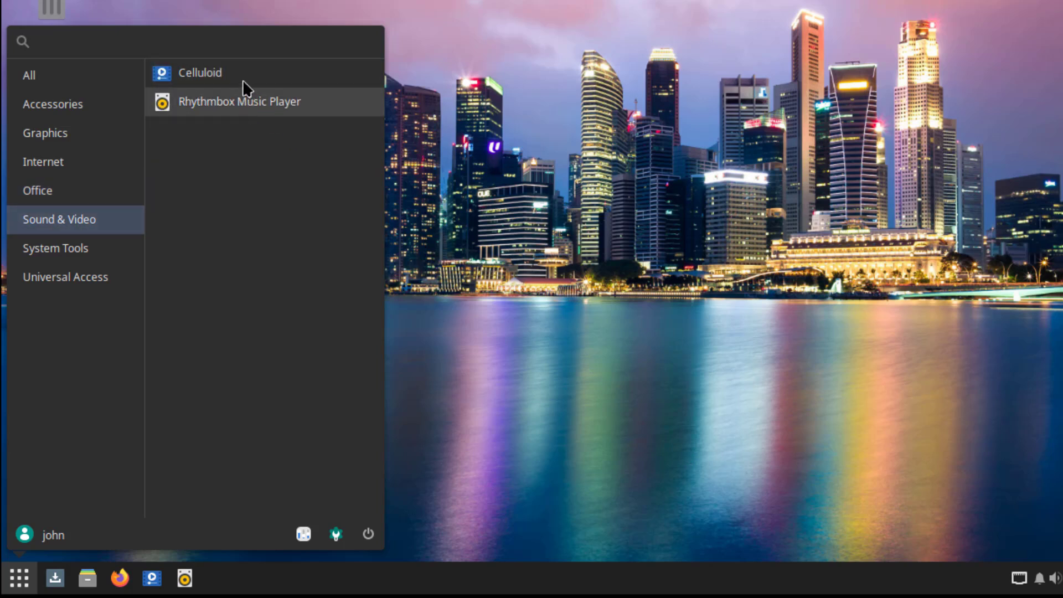
left_click(133, 252)
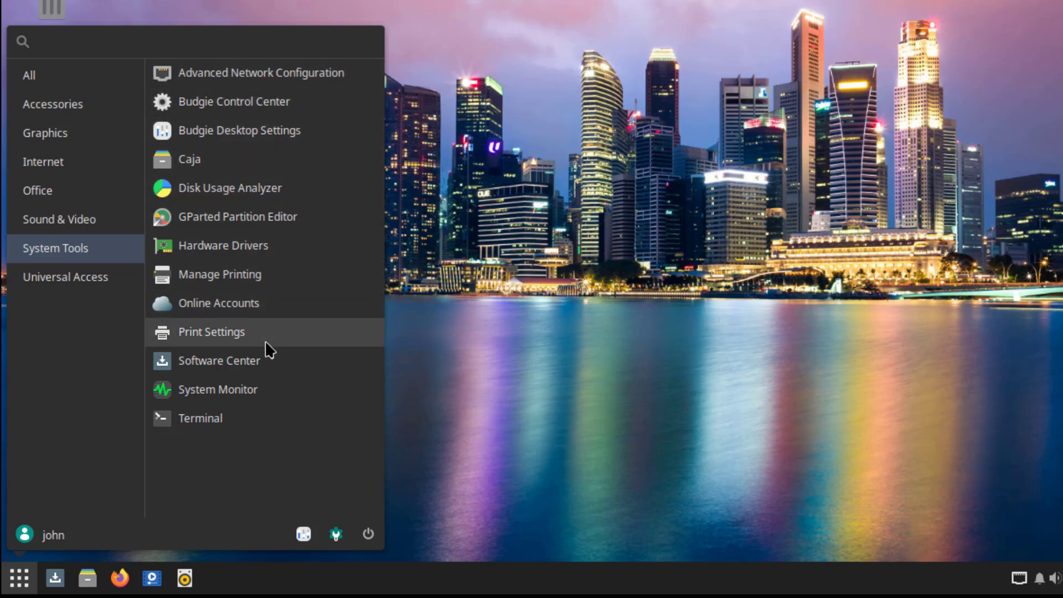
left_click(101, 278)
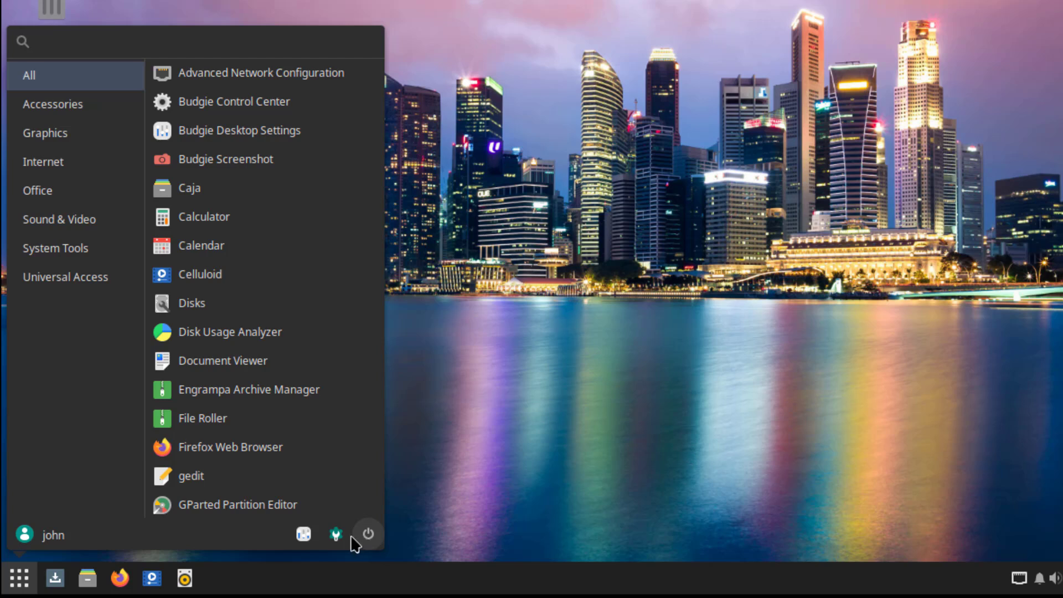
- Launch Budgie Desktop Settings and set icons to Papirus-Dark and cursors to Adwaita, keeping the widget theme
left_click(303, 534)
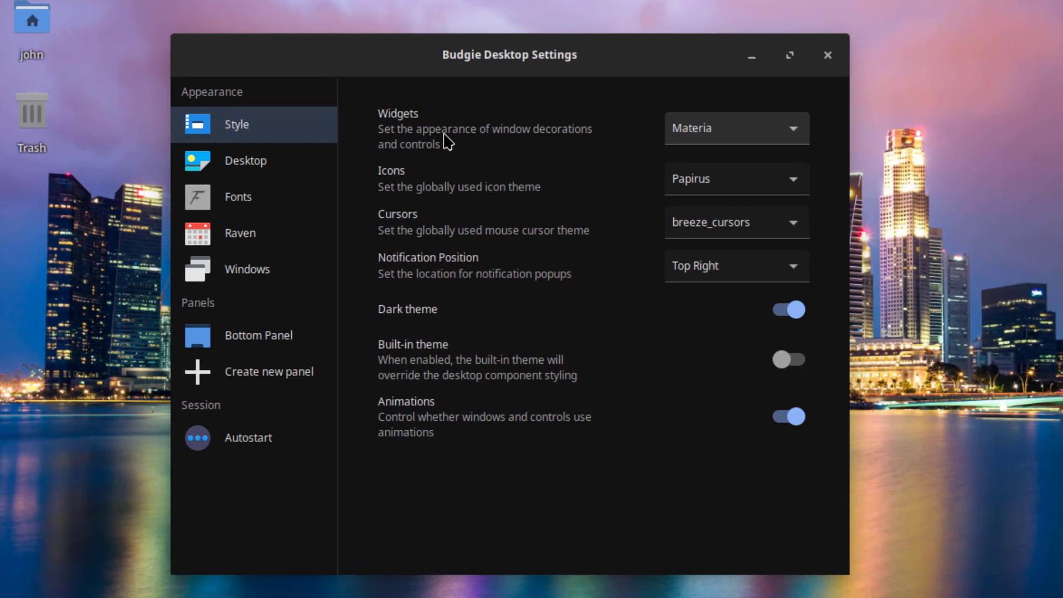
left_click(683, 142)
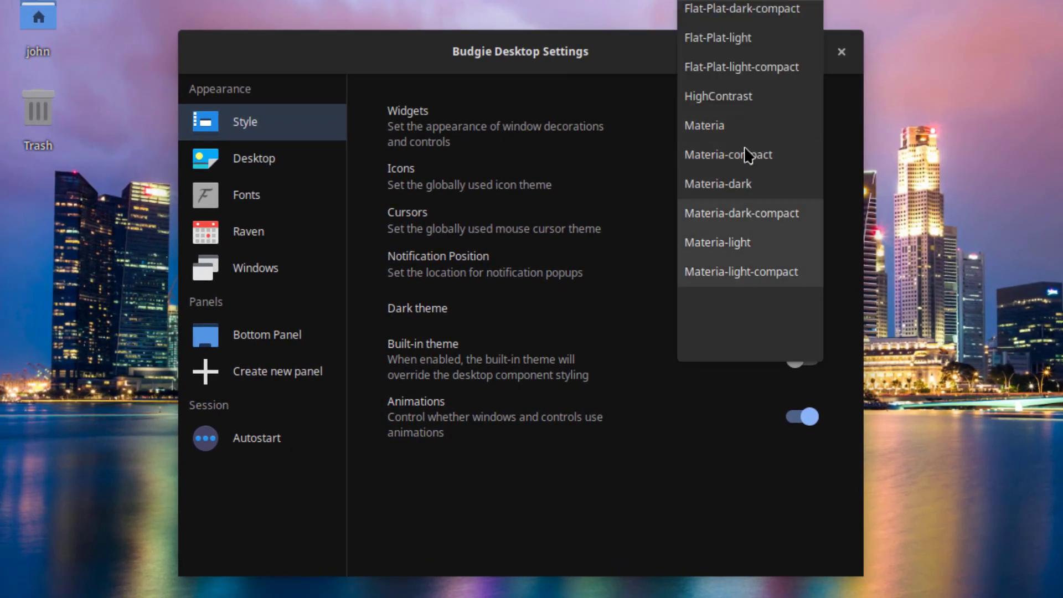
scroll(756, 55, "up", 2)
scroll(756, 55, "up", 1)
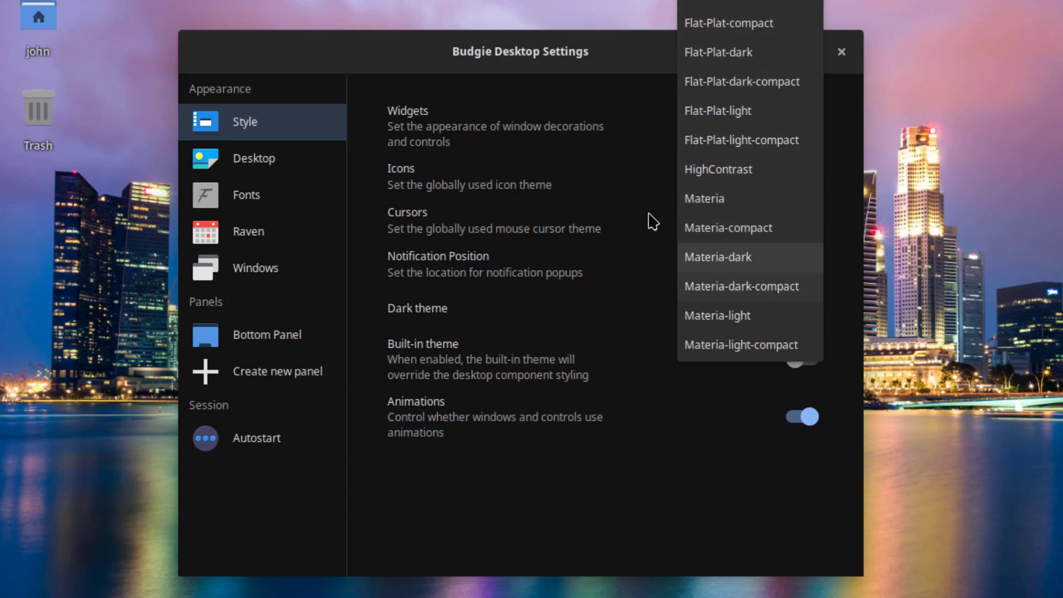
left_click(628, 171)
left_click(726, 175)
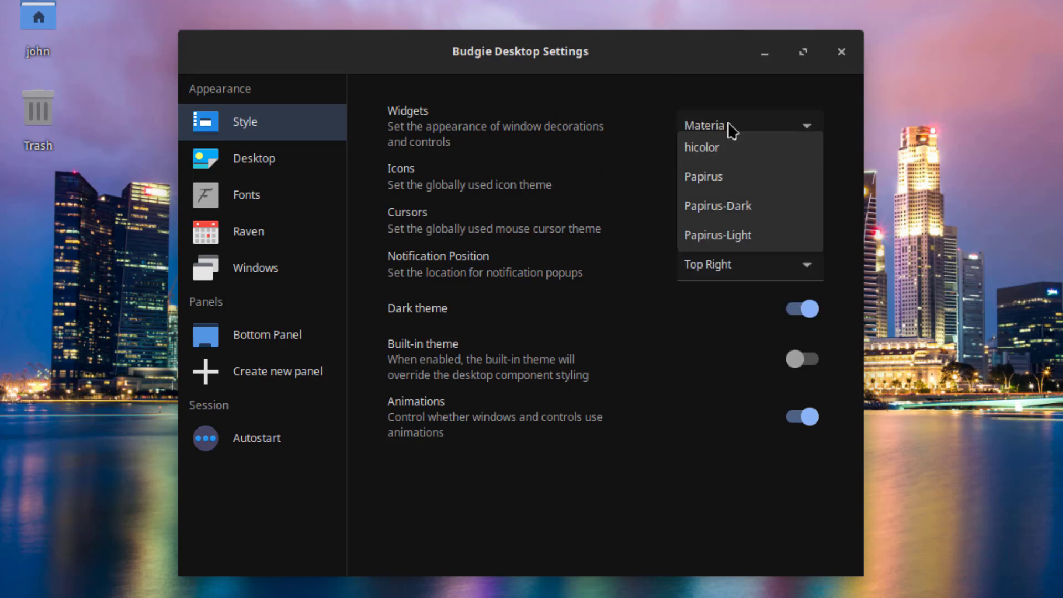
left_click(740, 215)
left_click(709, 215)
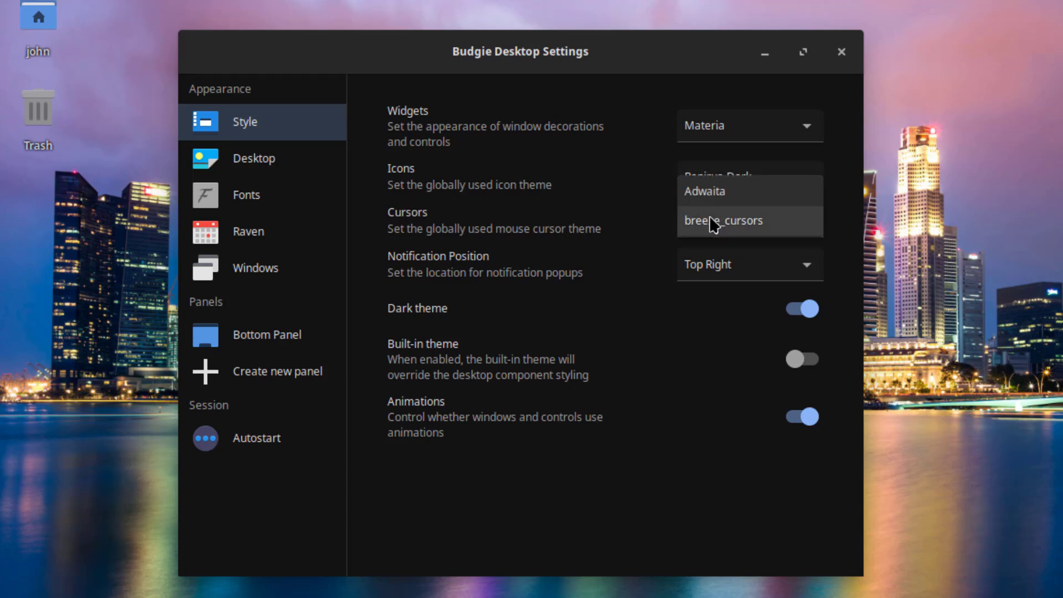
left_click(717, 189)
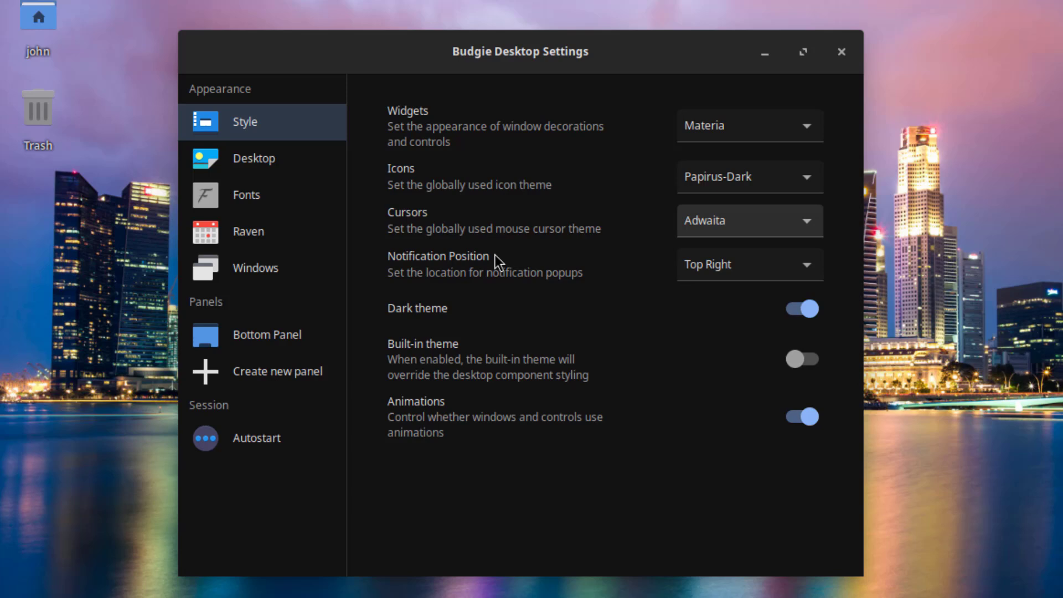
- Show notifications at Bottom Right and toggle the dark theme off and back on
left_click(758, 271)
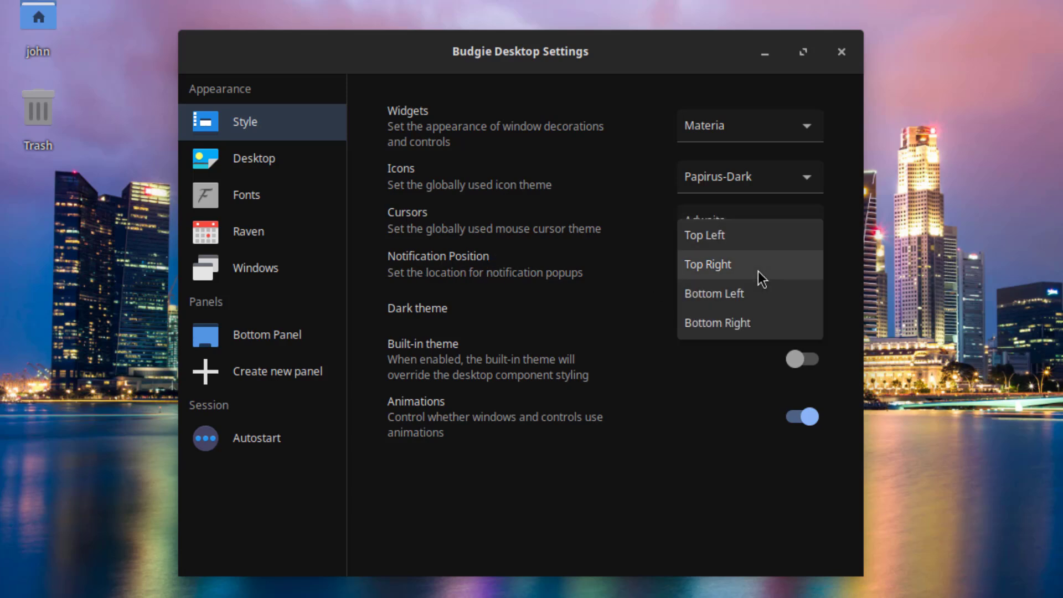
left_click(758, 270)
left_click(759, 270)
left_click(787, 323)
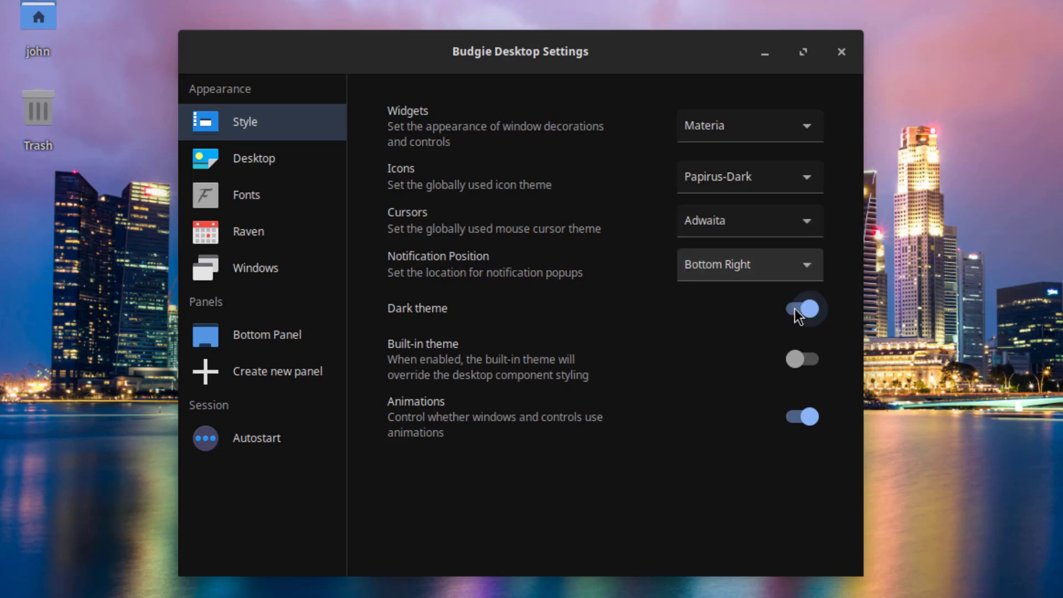
left_click(795, 308)
left_click(807, 307)
- Browse the Desktop, Fonts and Raven pages and bring up the Raven widget chooser
left_click(254, 158)
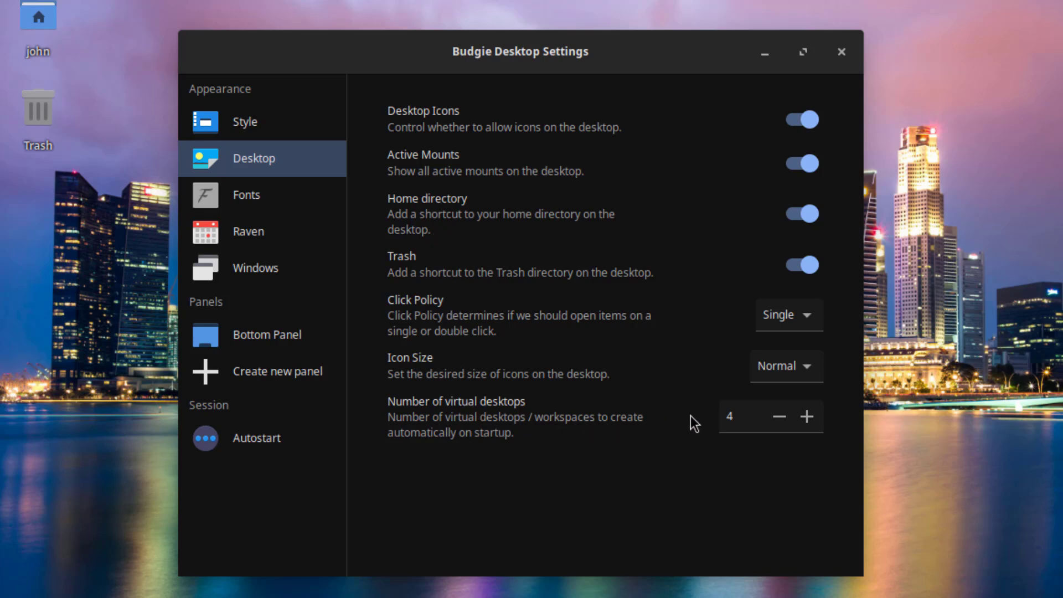
key("Down")
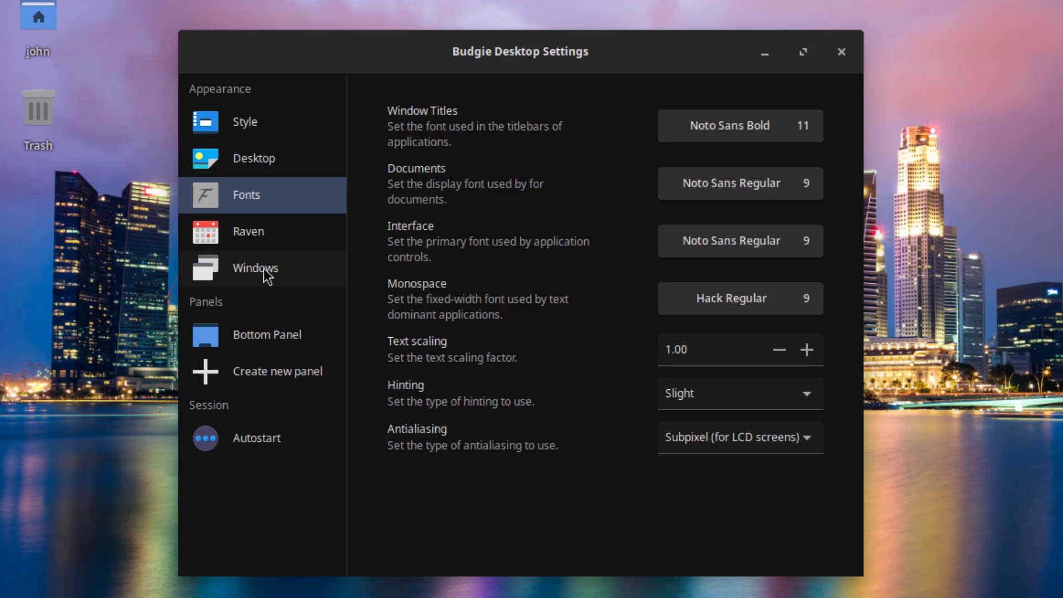
left_click(257, 235)
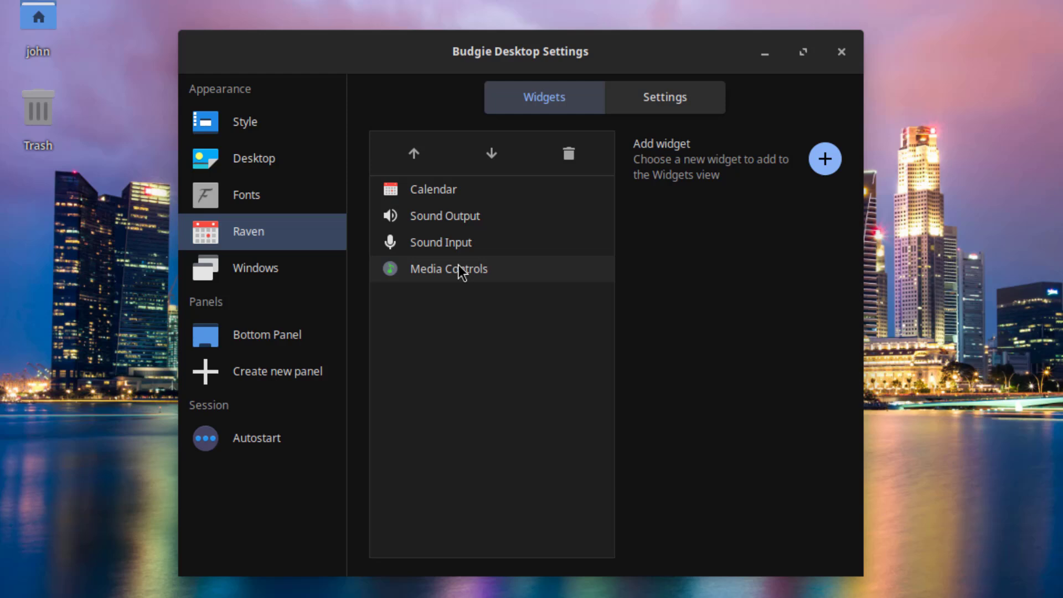
left_click(837, 160)
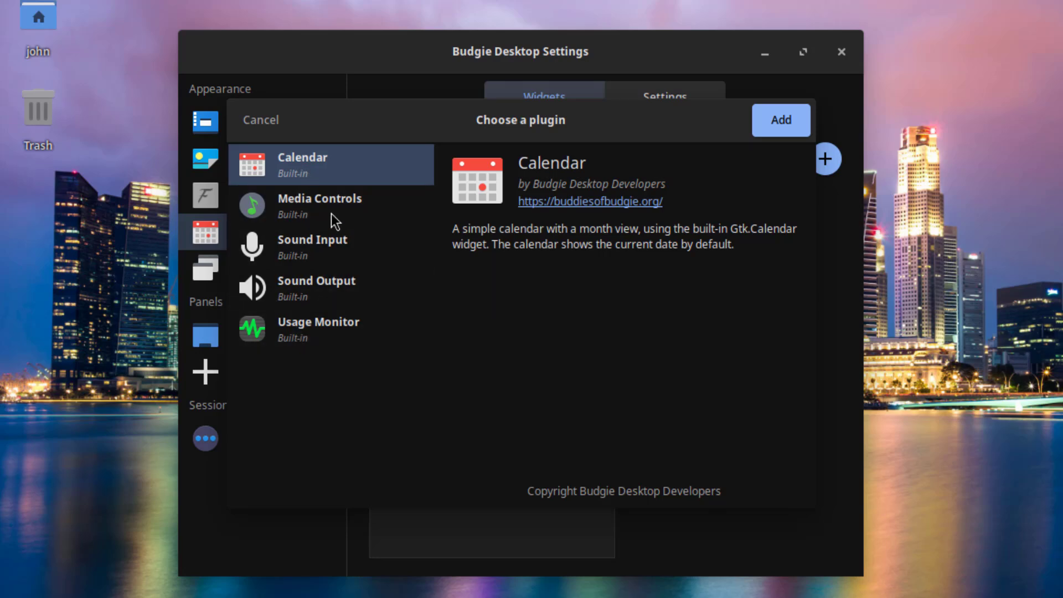
- Add the Calendar widget to Raven and look over the Windows settings page
left_click(770, 130)
left_click(275, 273)
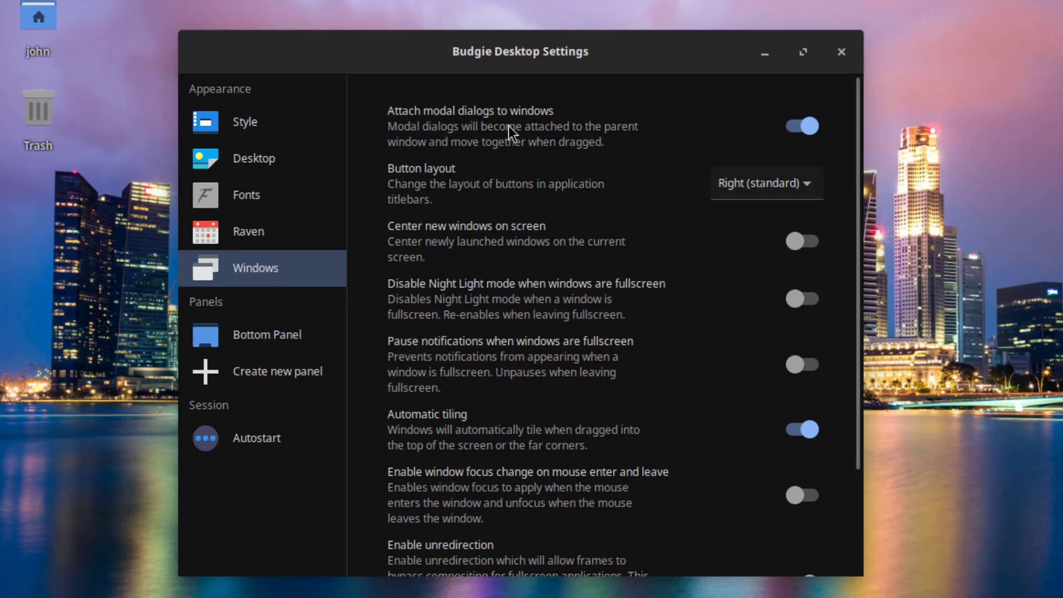
scroll(699, 288, "down", 3)
scroll(700, 288, "up", 3)
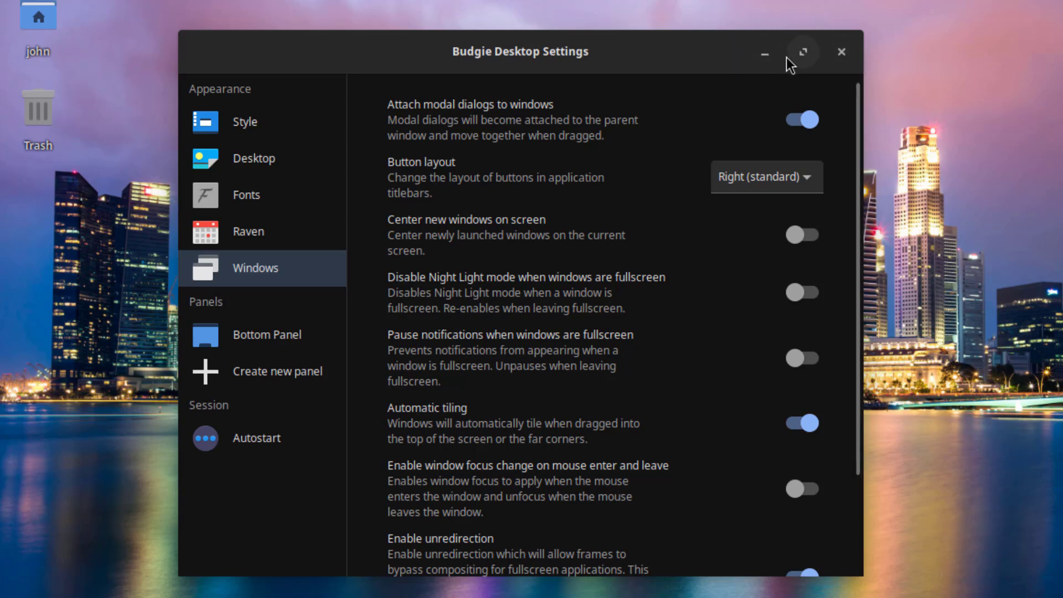
- Set the titlebar button layout to Left and show the Bottom Panel's applets
left_click(792, 176)
left_click(743, 206)
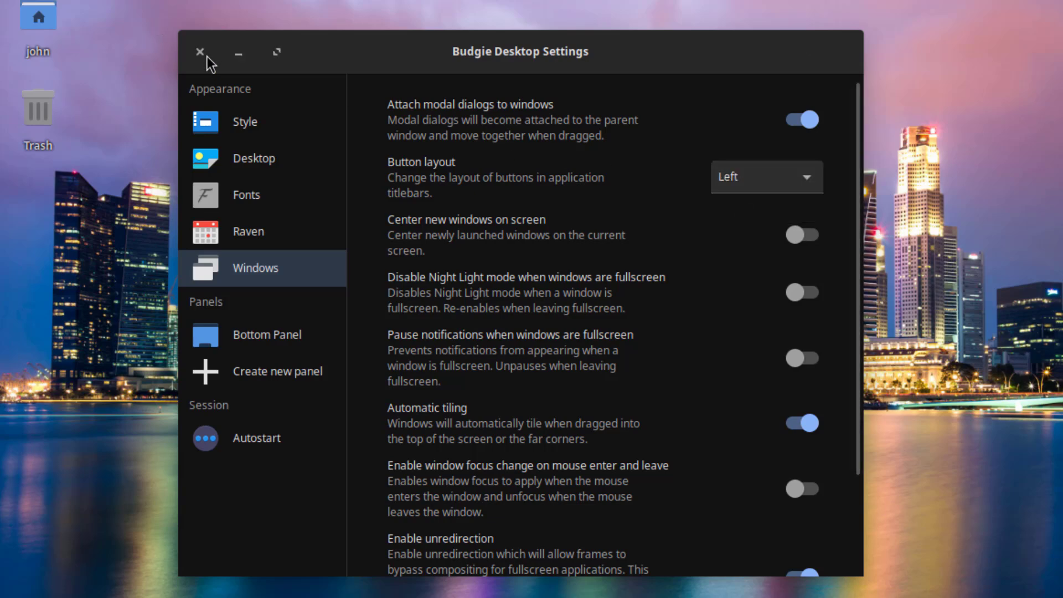
scroll(693, 327, "down", 3)
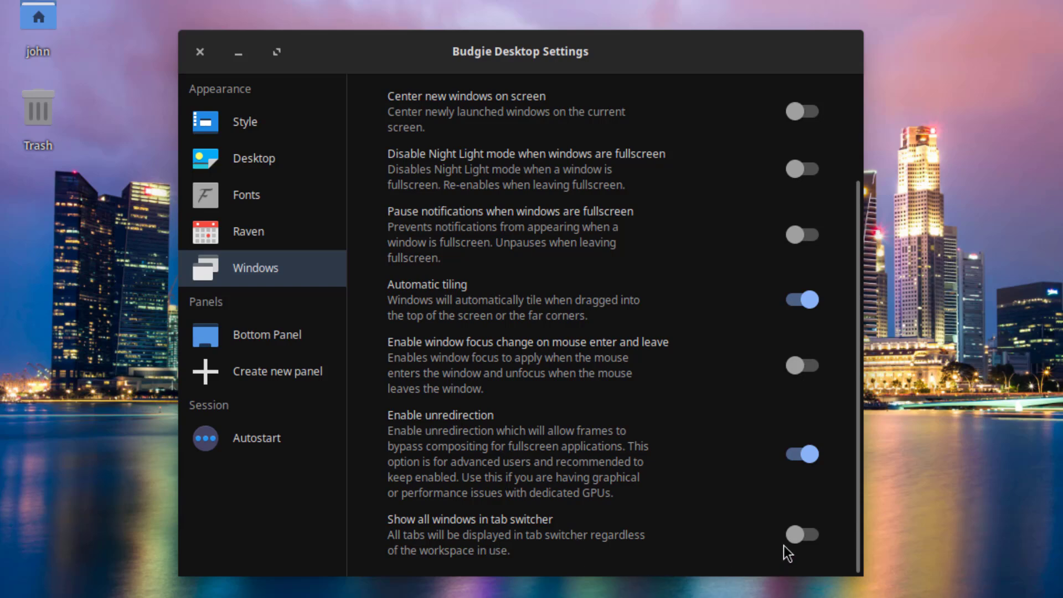
left_click(299, 341)
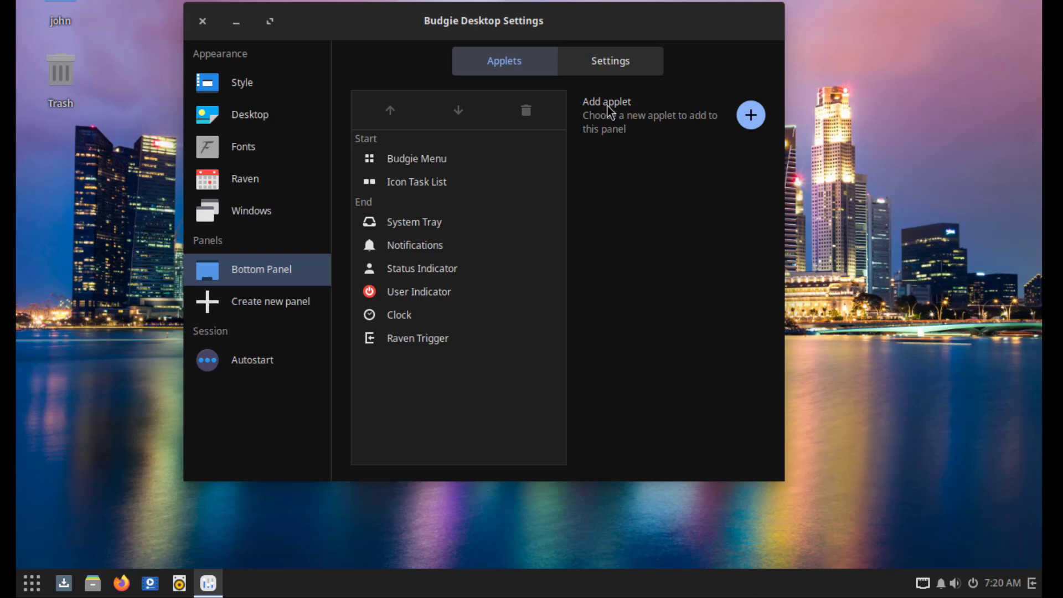
- Dismiss the applet chooser, then try Left and Right panel positions before returning to Bottom
left_click(750, 117)
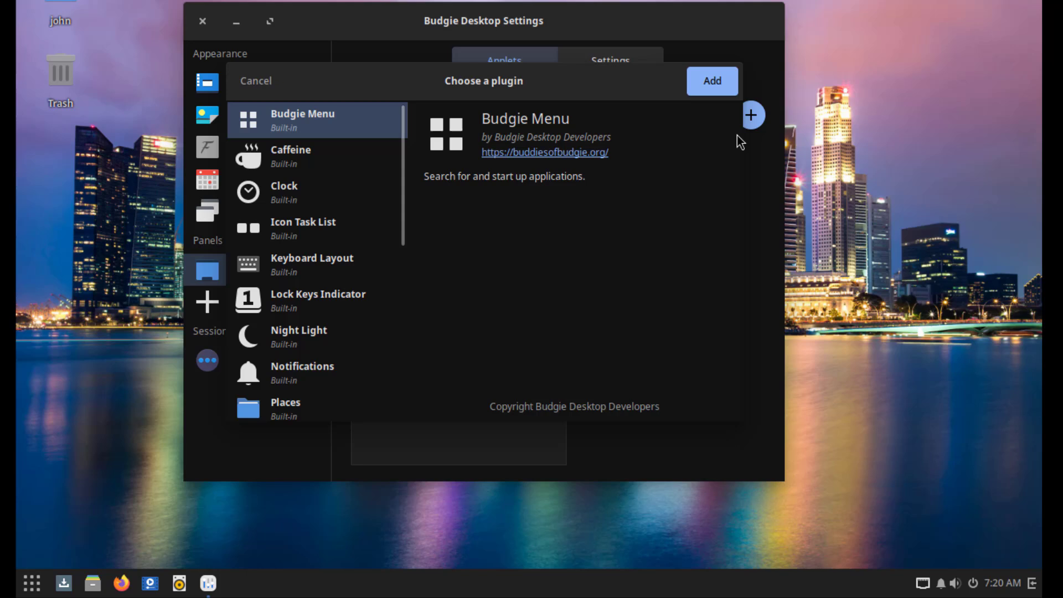
key("Escape")
left_click(620, 67)
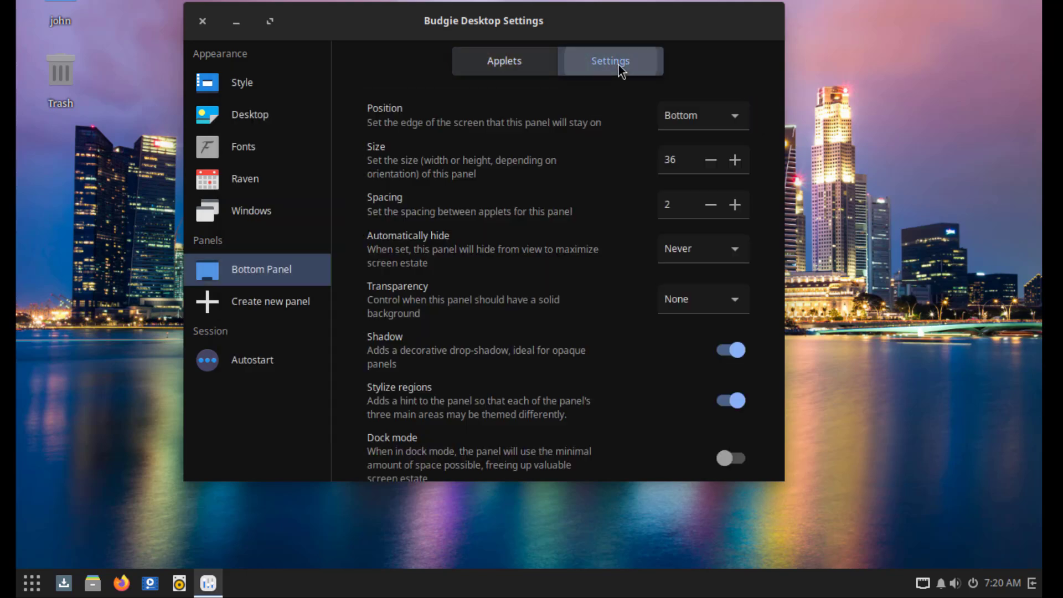
left_click(682, 118)
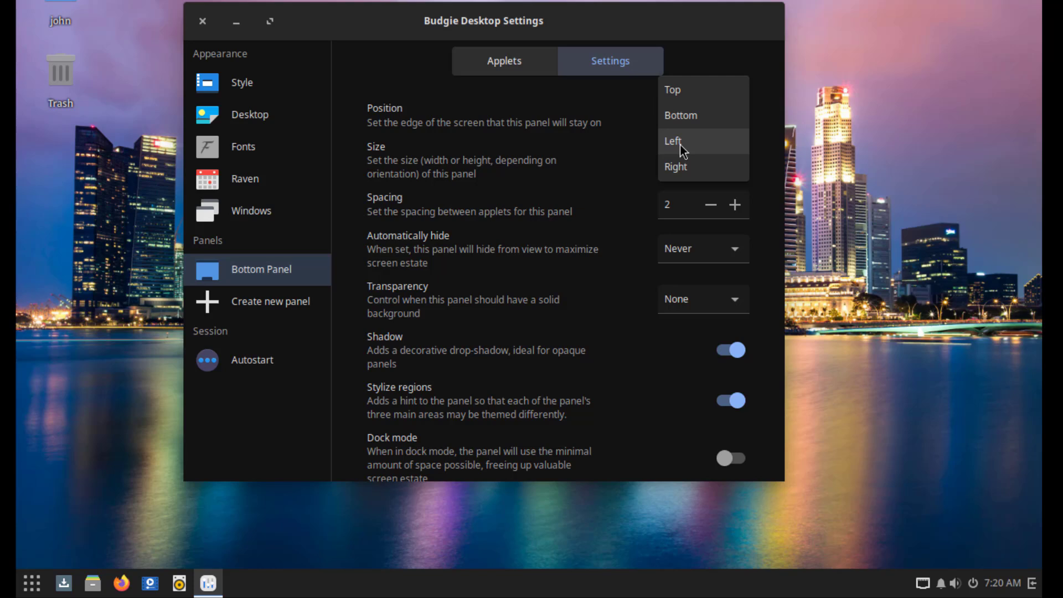
left_click(680, 144)
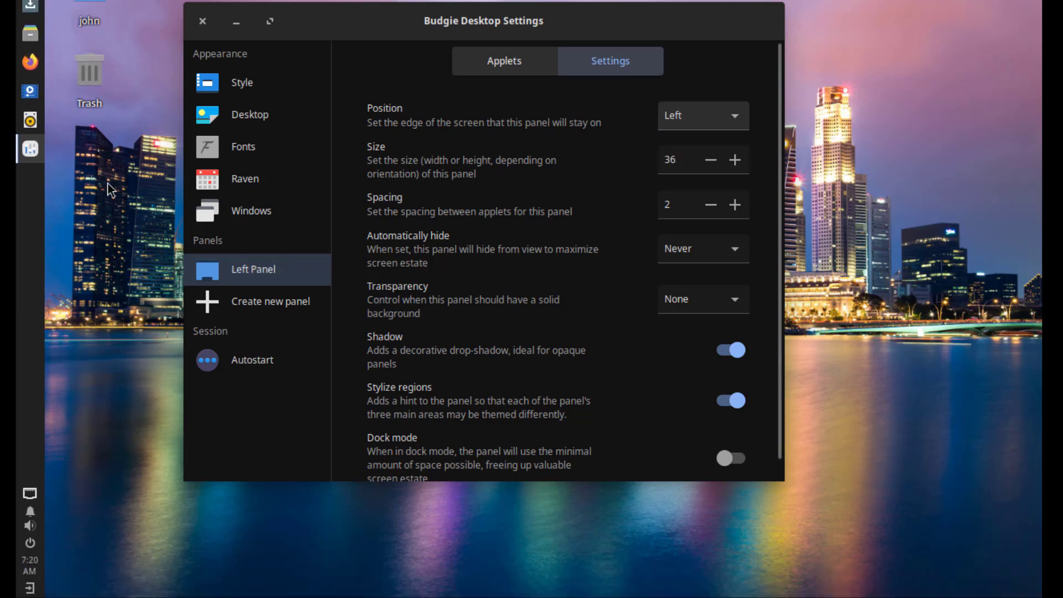
left_click(693, 123)
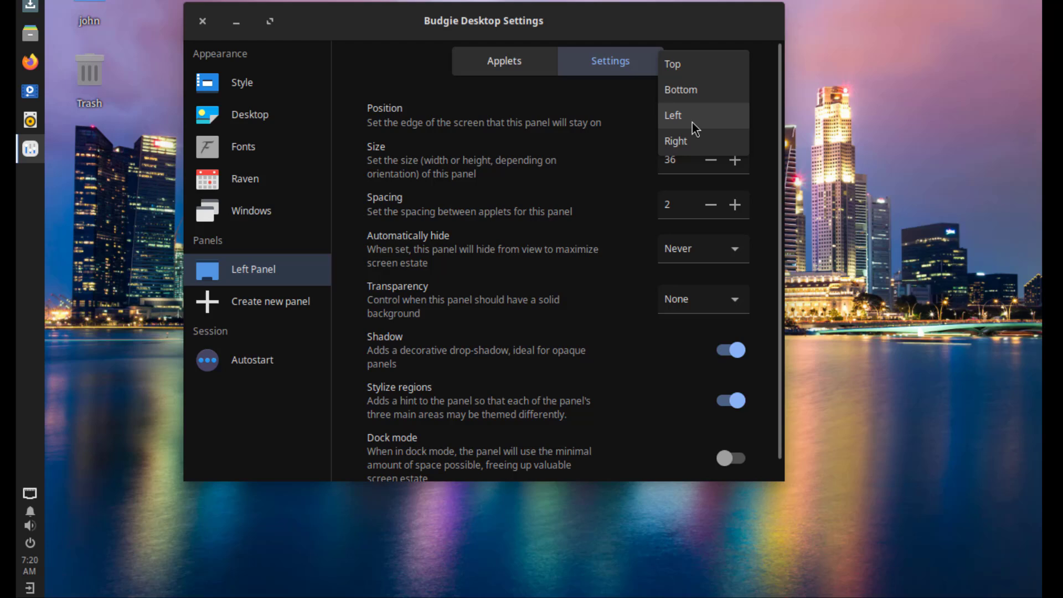
left_click(691, 139)
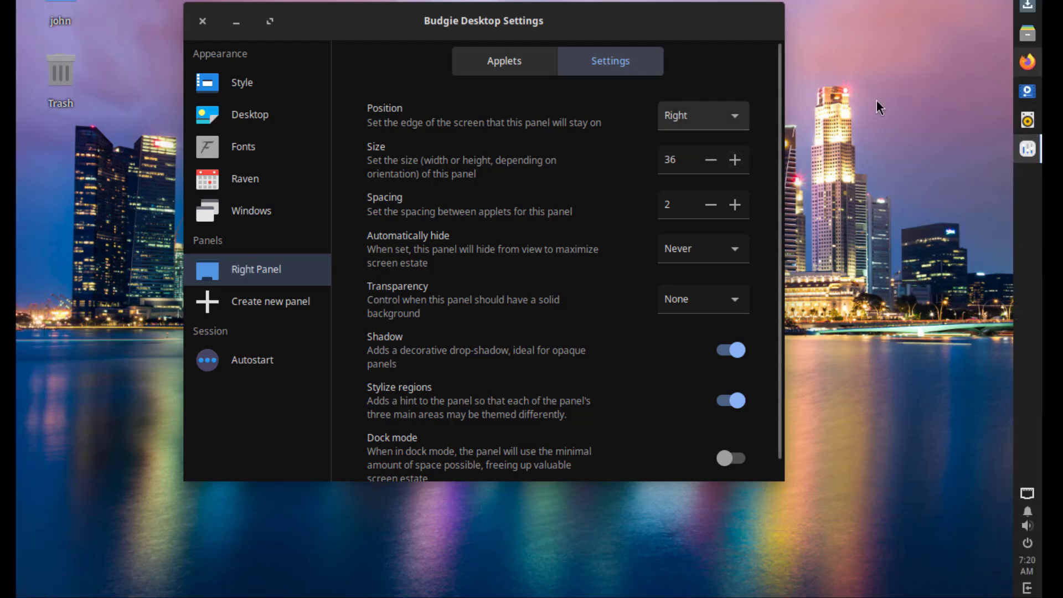
left_click(712, 121)
left_click(687, 62)
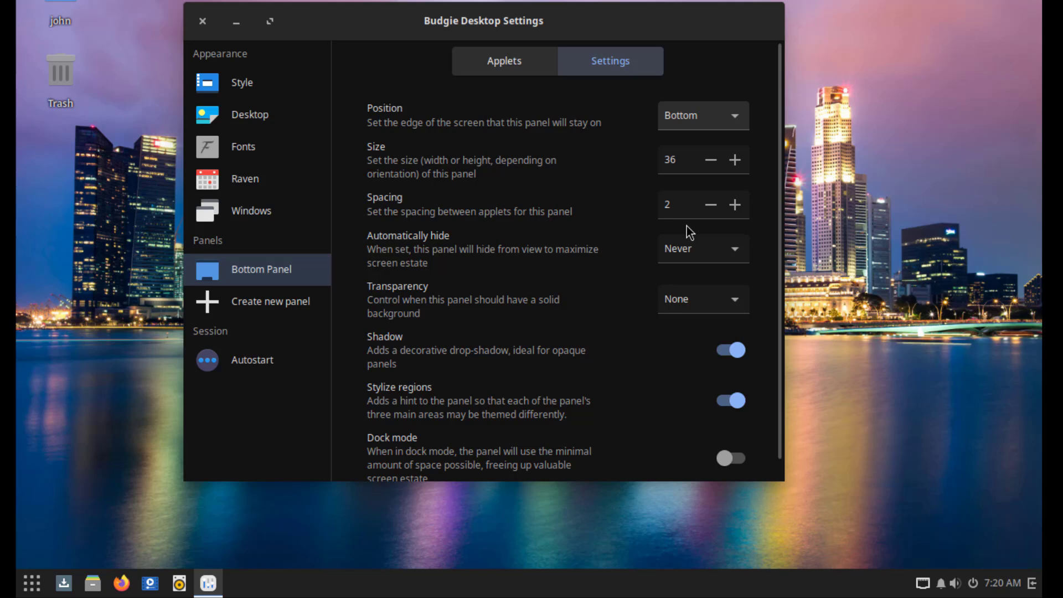
- Raise the bottom panel's applet spacing to 14 and create a new Top Panel
left_click(733, 213)
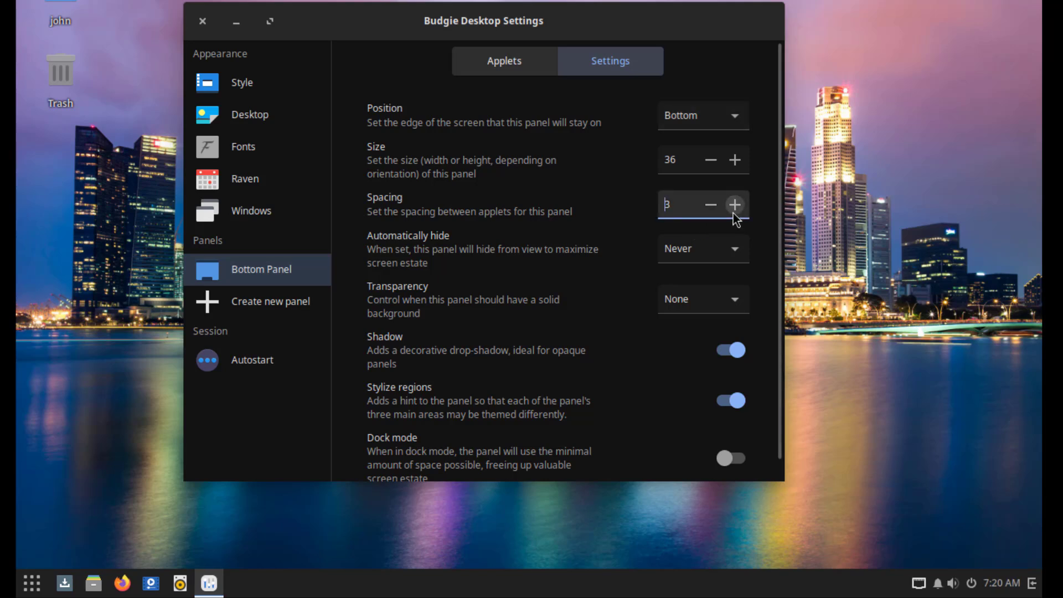
left_click(733, 214)
left_click(733, 214)
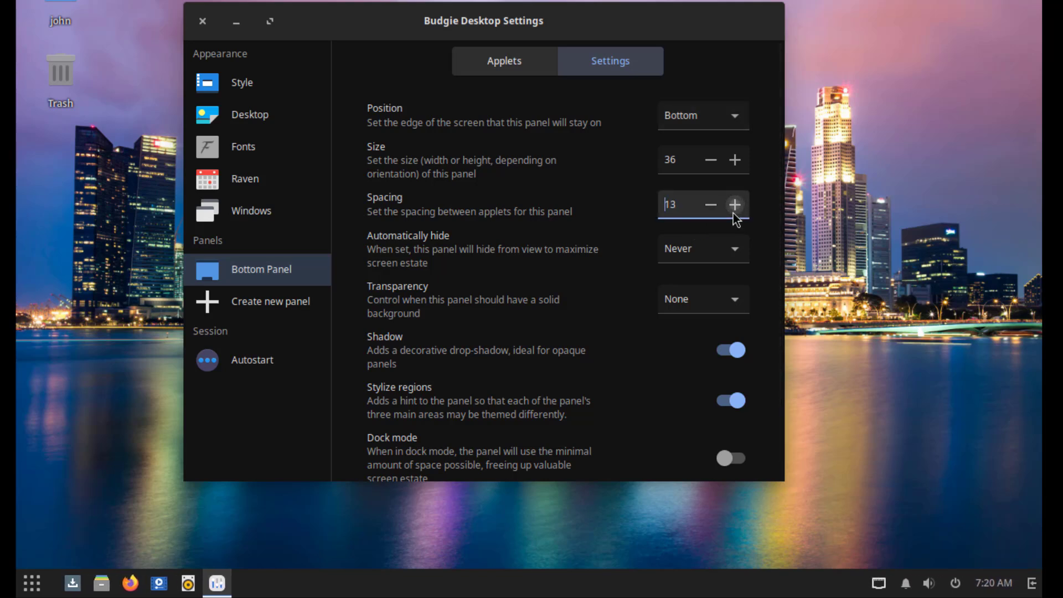
left_click(733, 214)
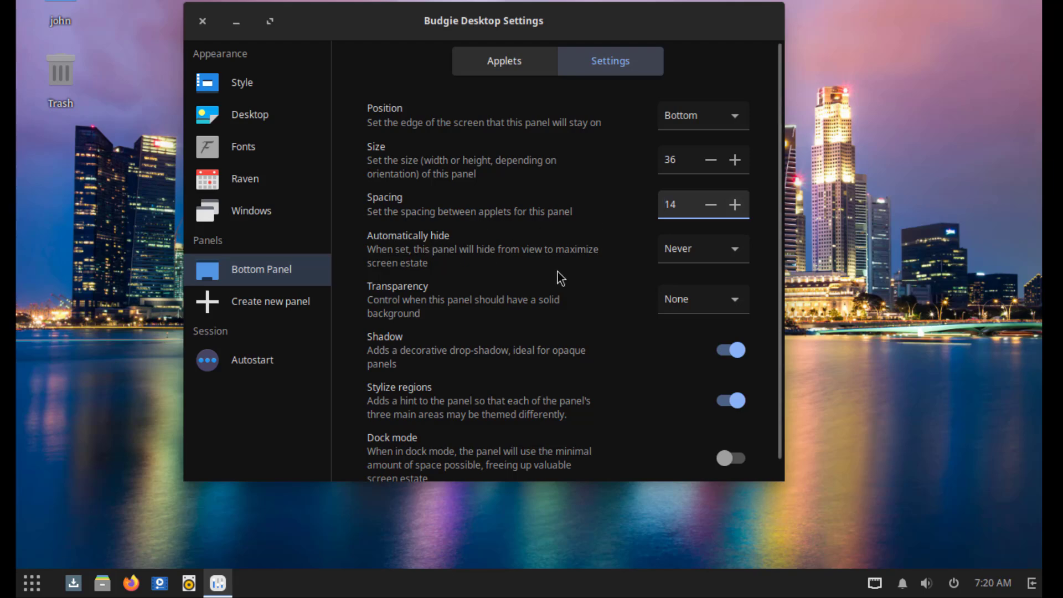
left_click(289, 302)
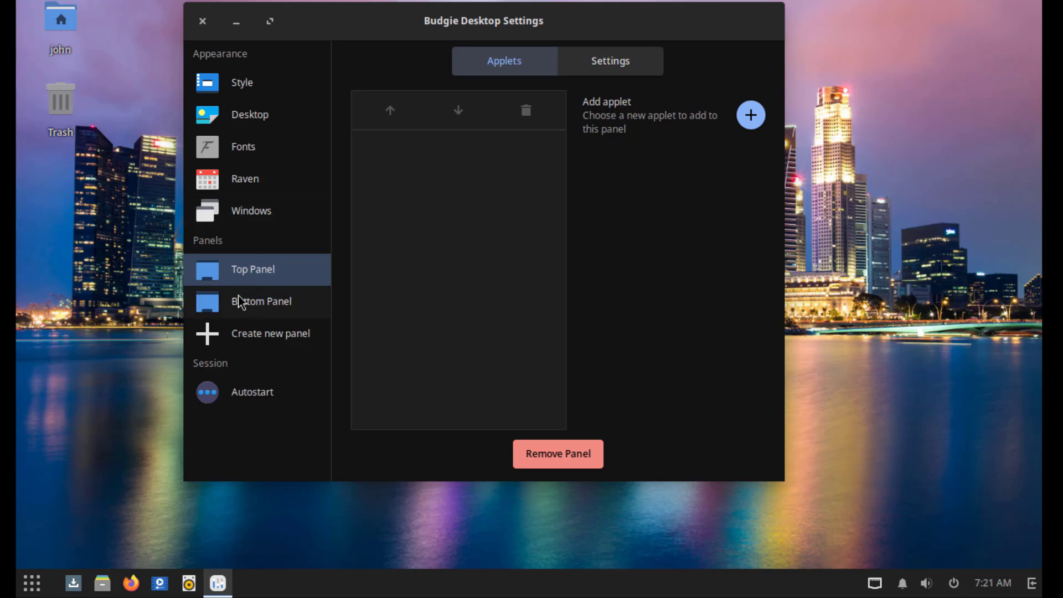
- On the Autostart page, start adding an application and scroll through the installed applications list
left_click(258, 400)
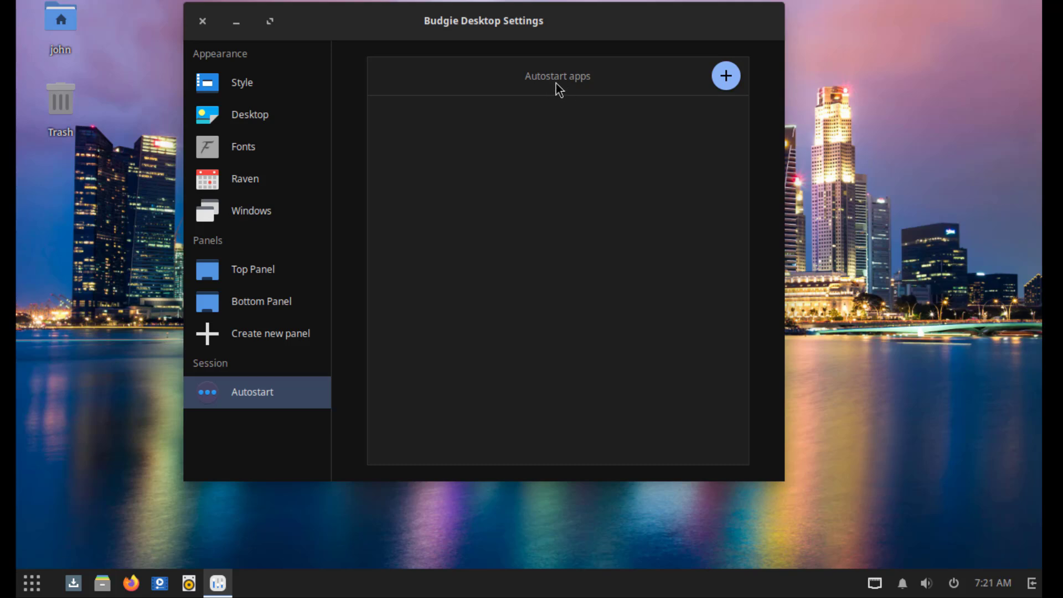
left_click(726, 77)
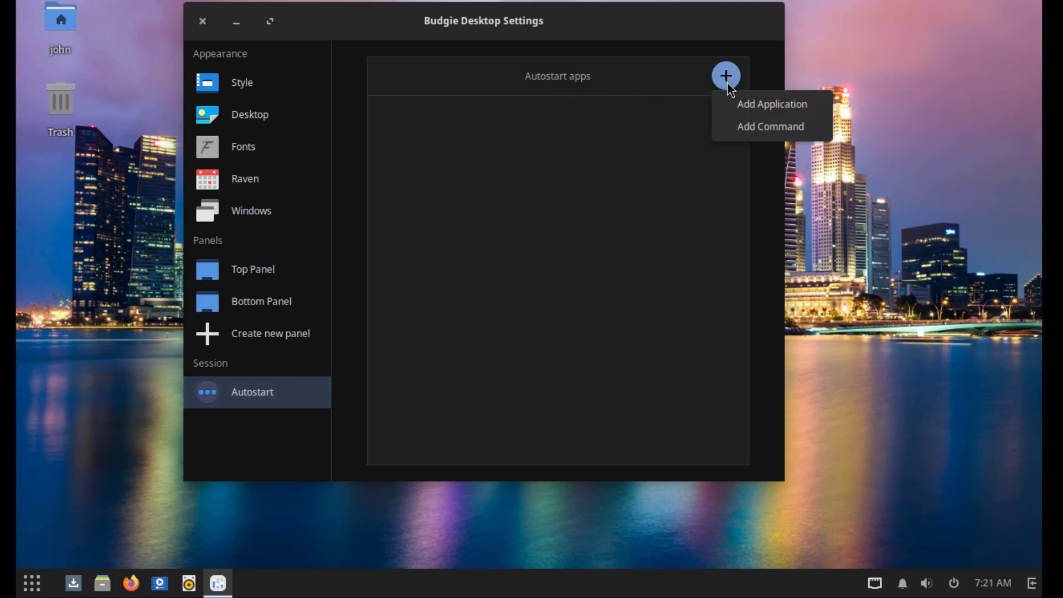
left_click(745, 105)
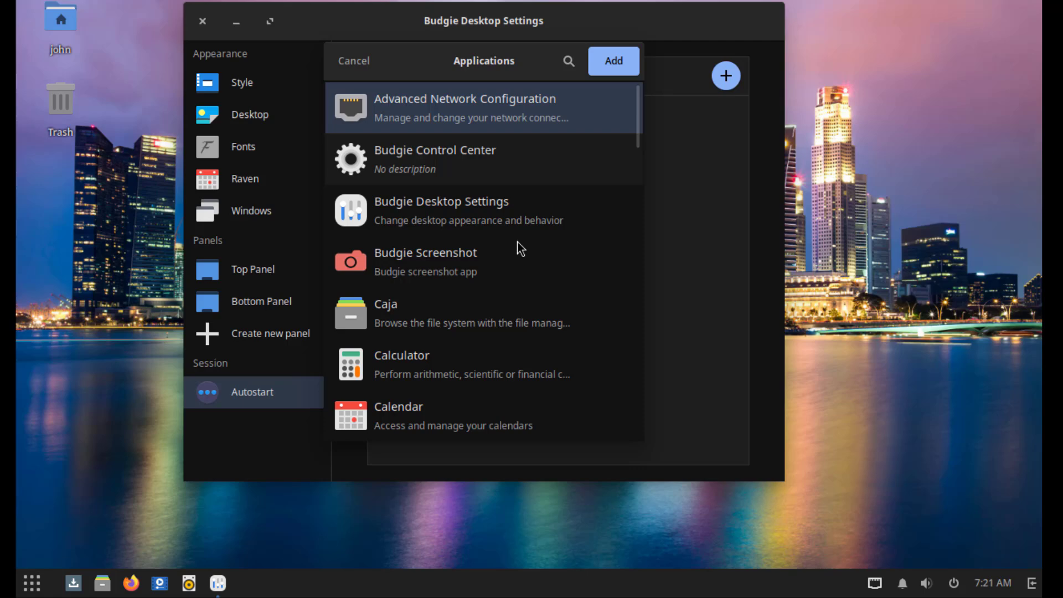
scroll(517, 242, "down", 15)
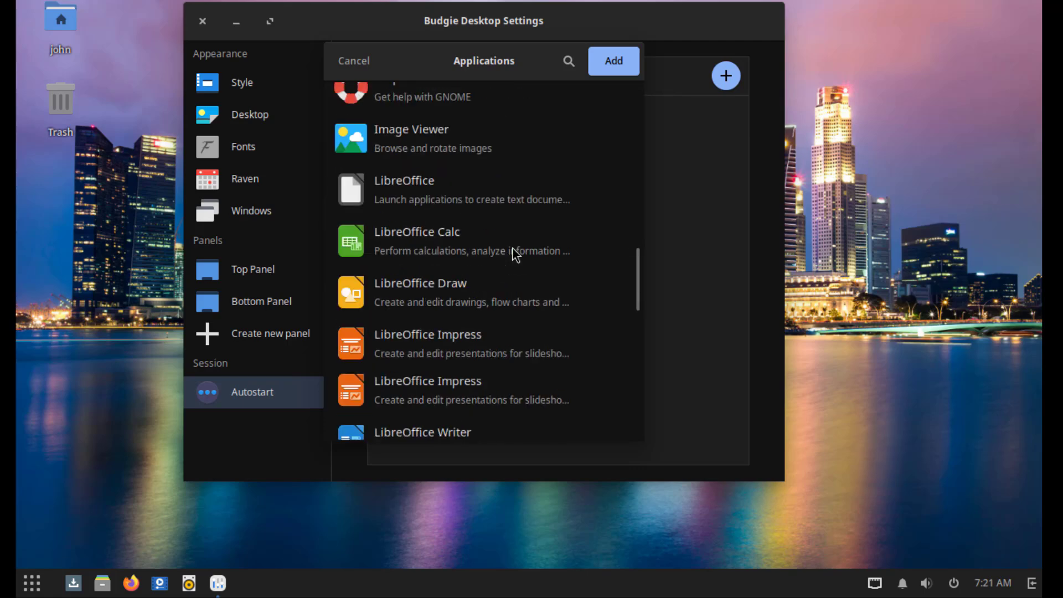
scroll(513, 246, "down", 5)
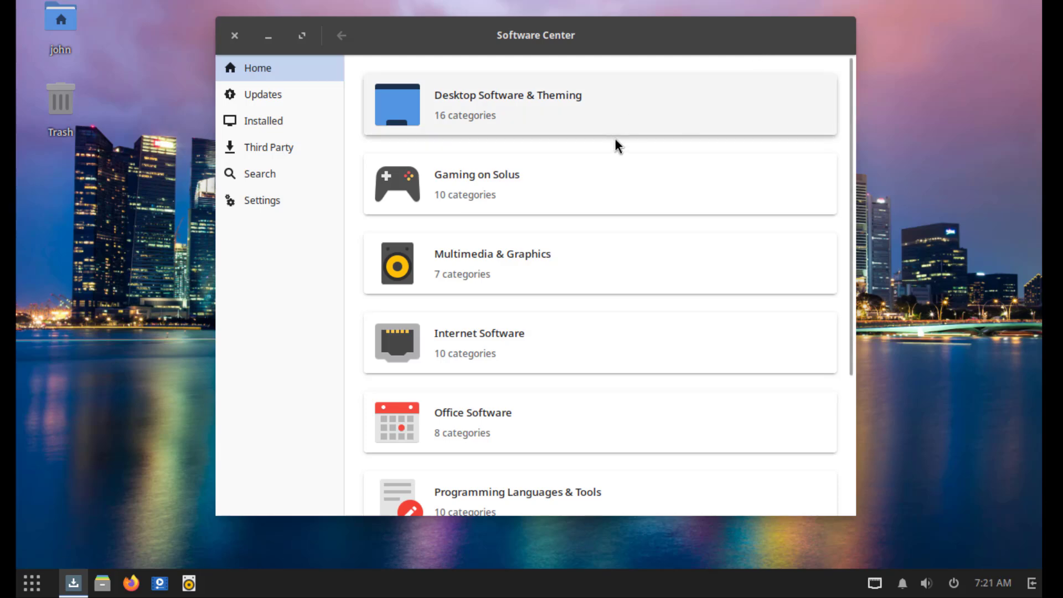
- Check Software Center for available updates and review the installed packages list
scroll(618, 145, "down", 5)
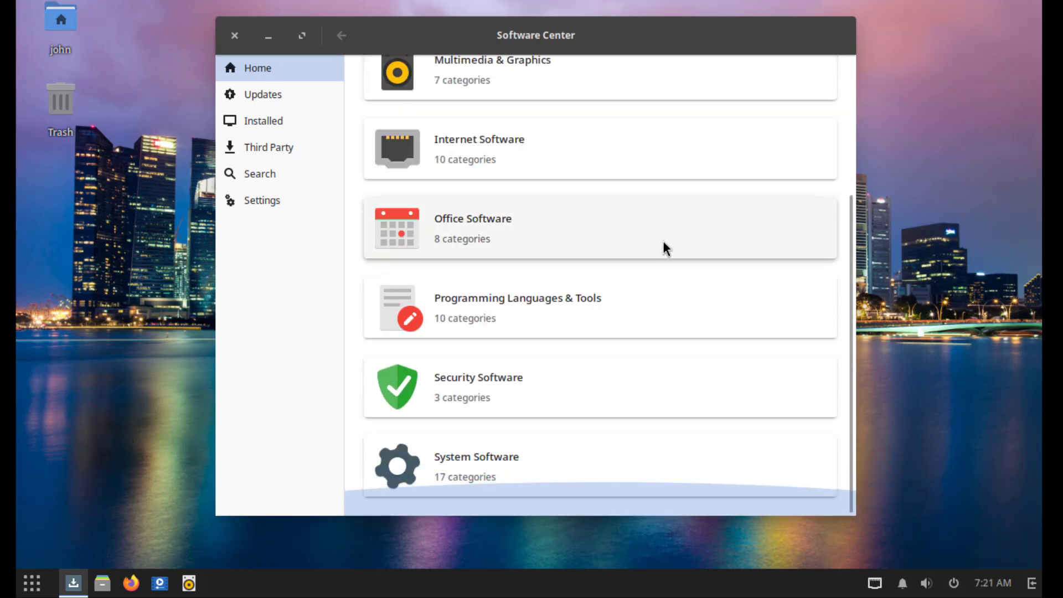
scroll(663, 241, "up", 5)
left_click(275, 94)
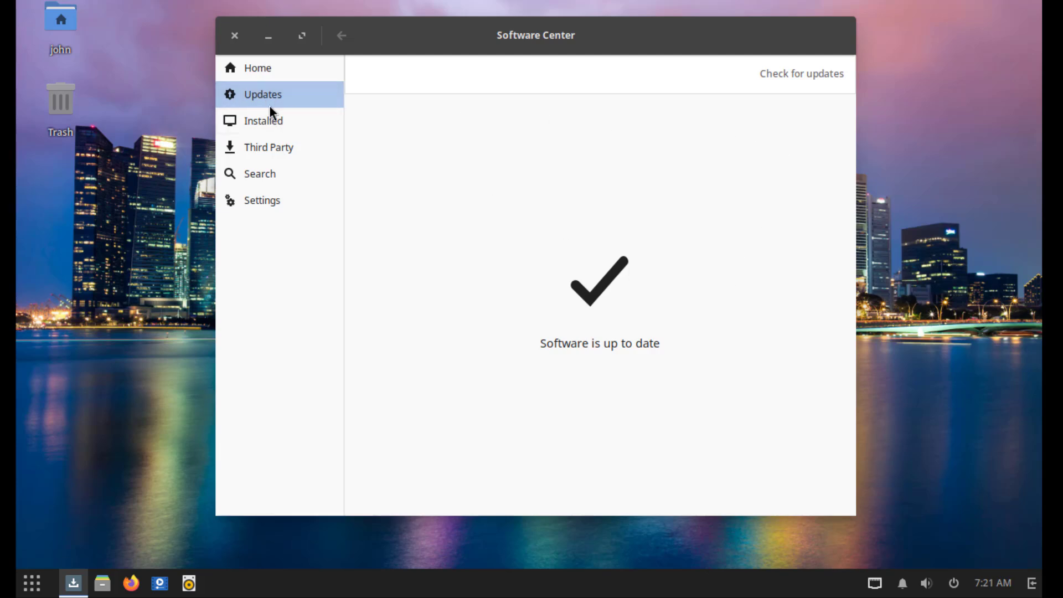
left_click(293, 121)
scroll(693, 338, "down", 10)
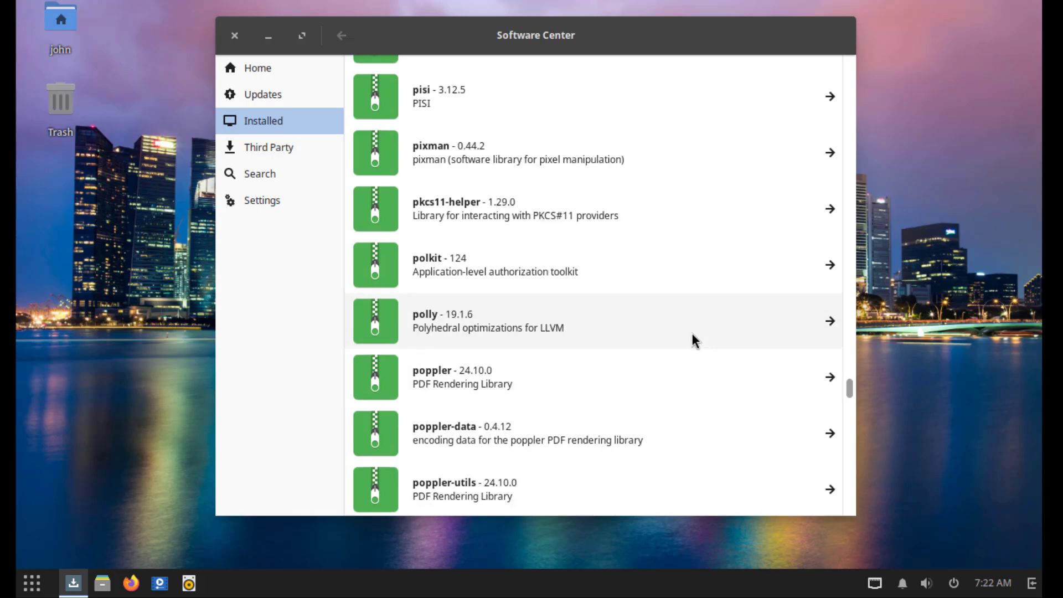
- Install Google Chrome from Third Party apps, authenticating with the account password
left_click(262, 155)
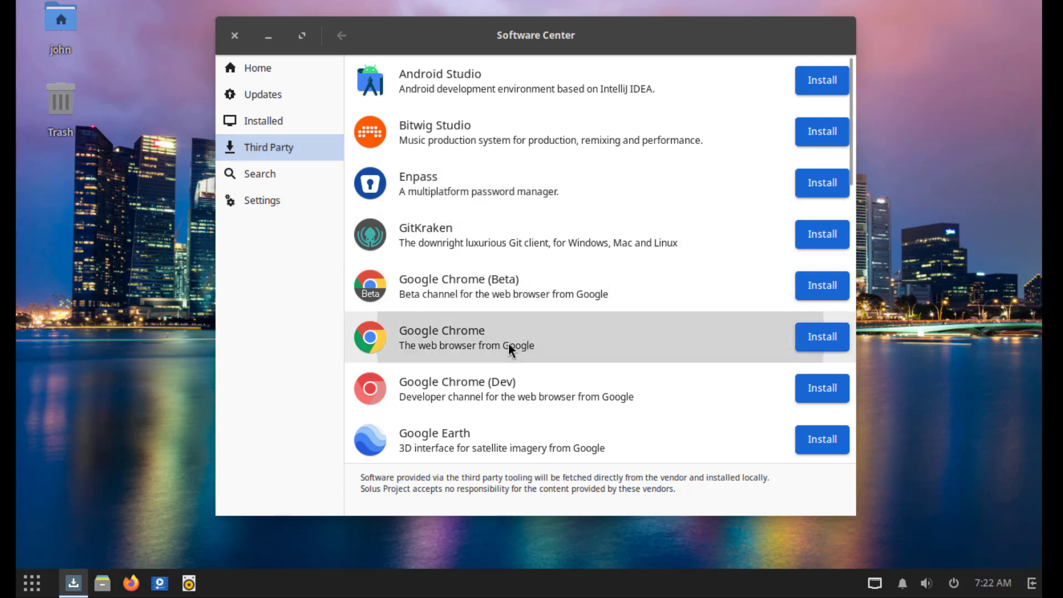
left_click(814, 335)
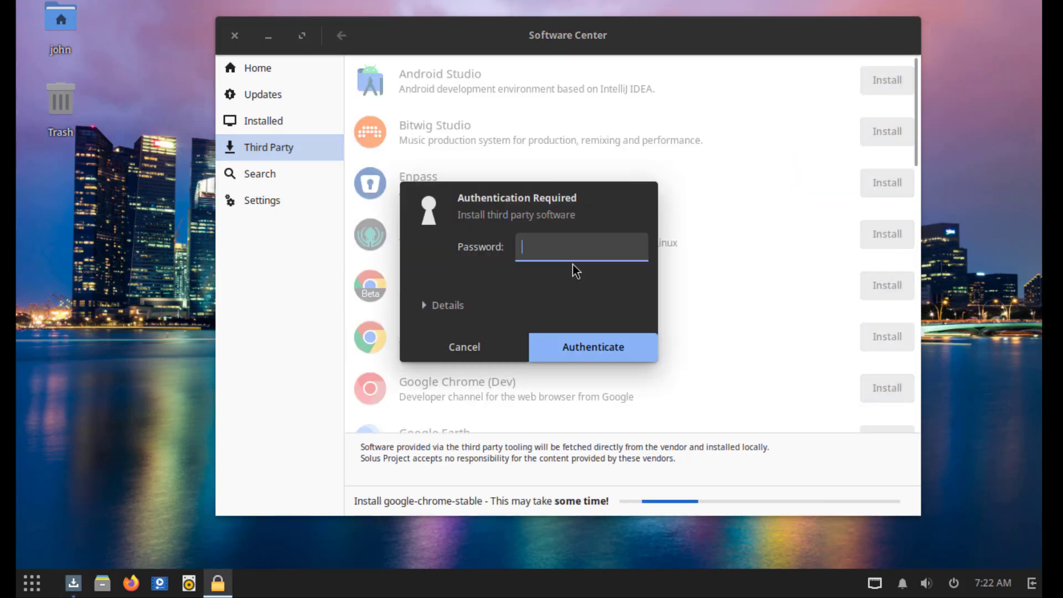
type("****")
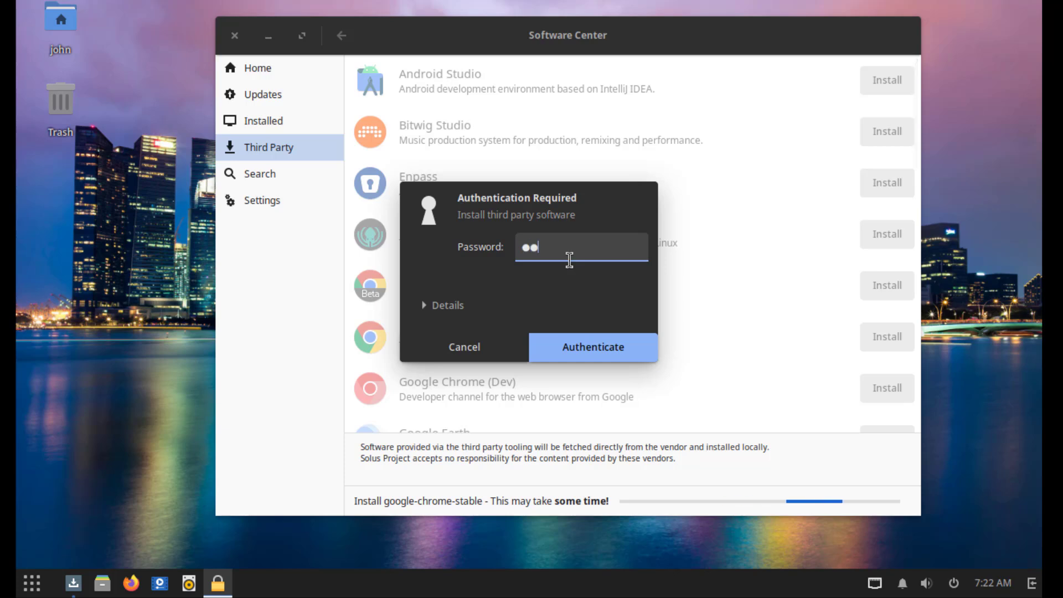
left_click(581, 348)
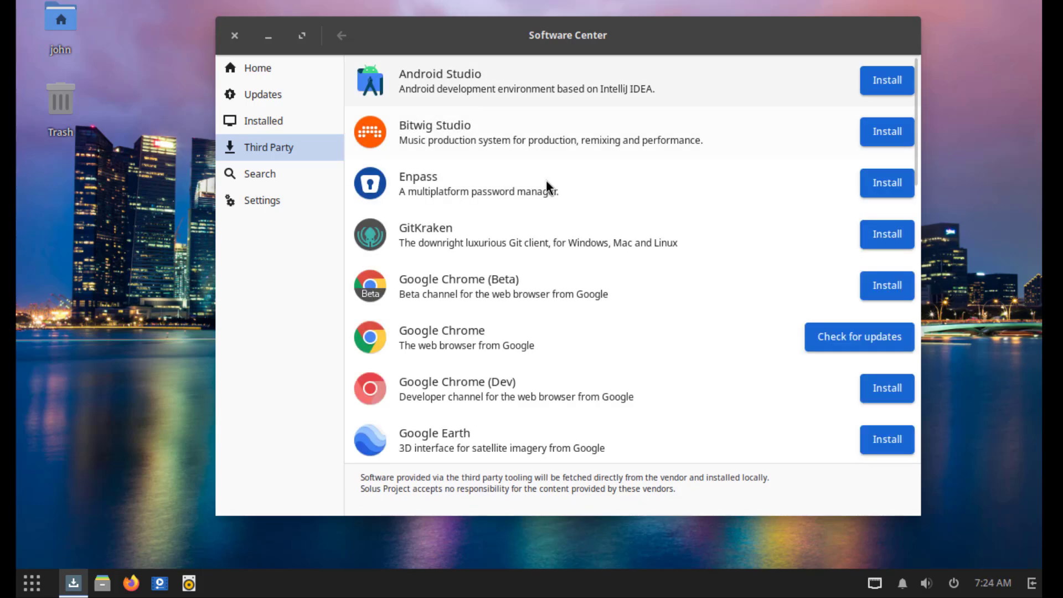
- Filter the app launcher to Internet apps, then view Software Center's search and update settings
left_click(32, 582)
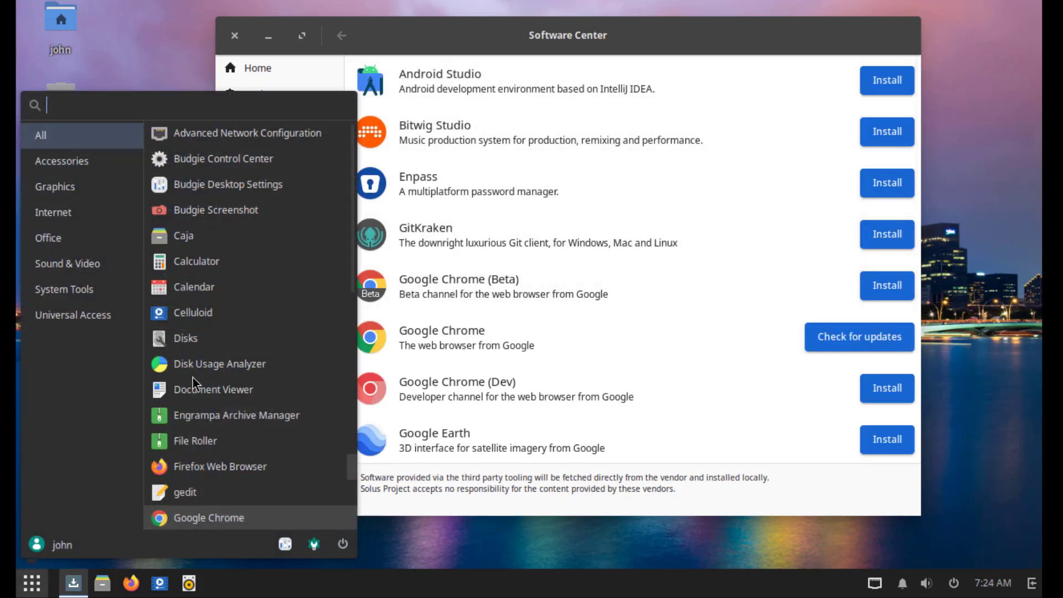
left_click(76, 215)
left_click(254, 159)
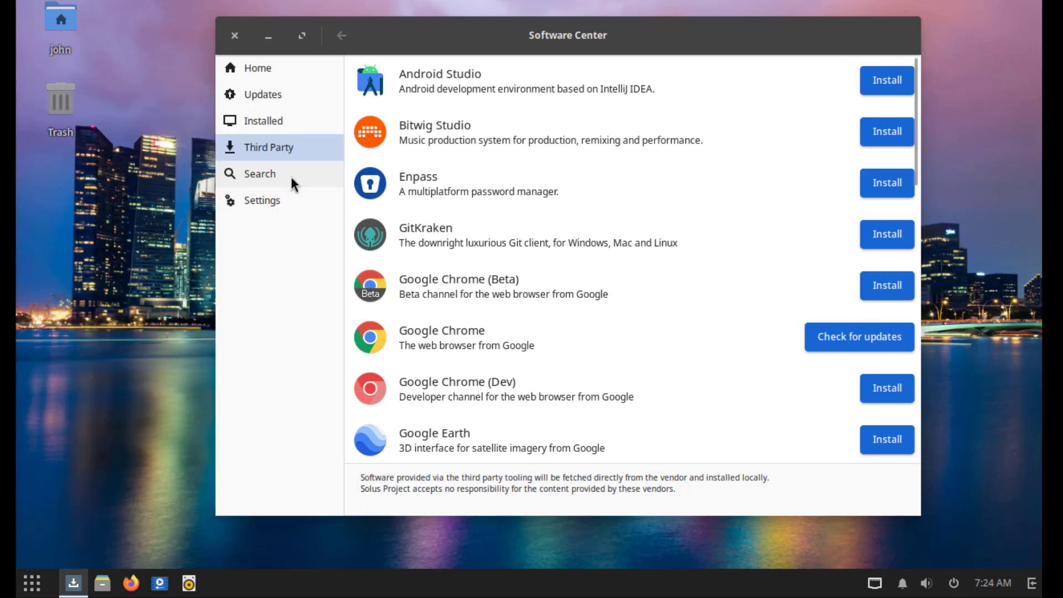
left_click(291, 175)
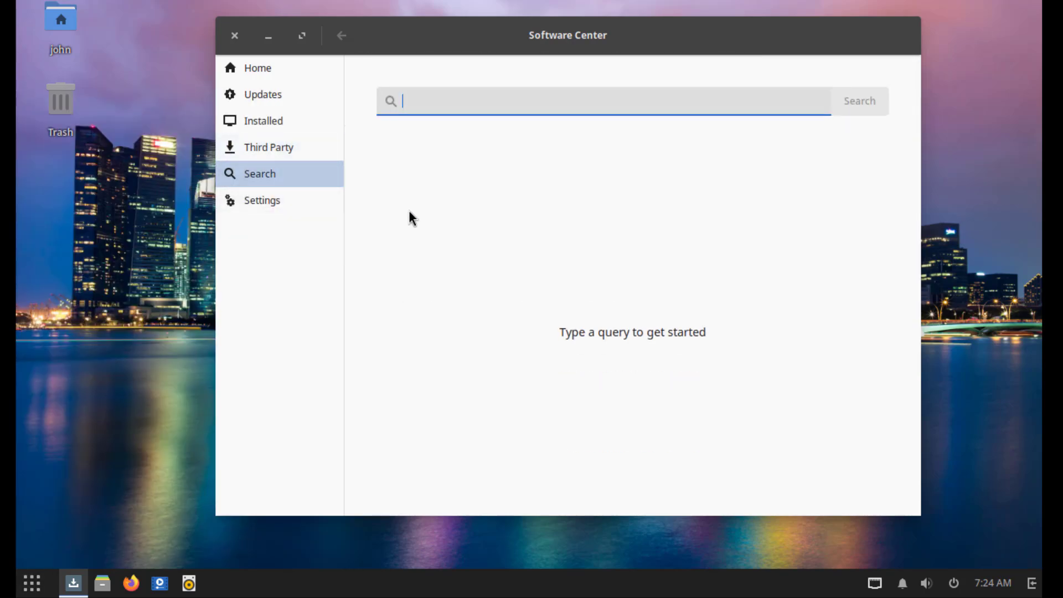
left_click(271, 200)
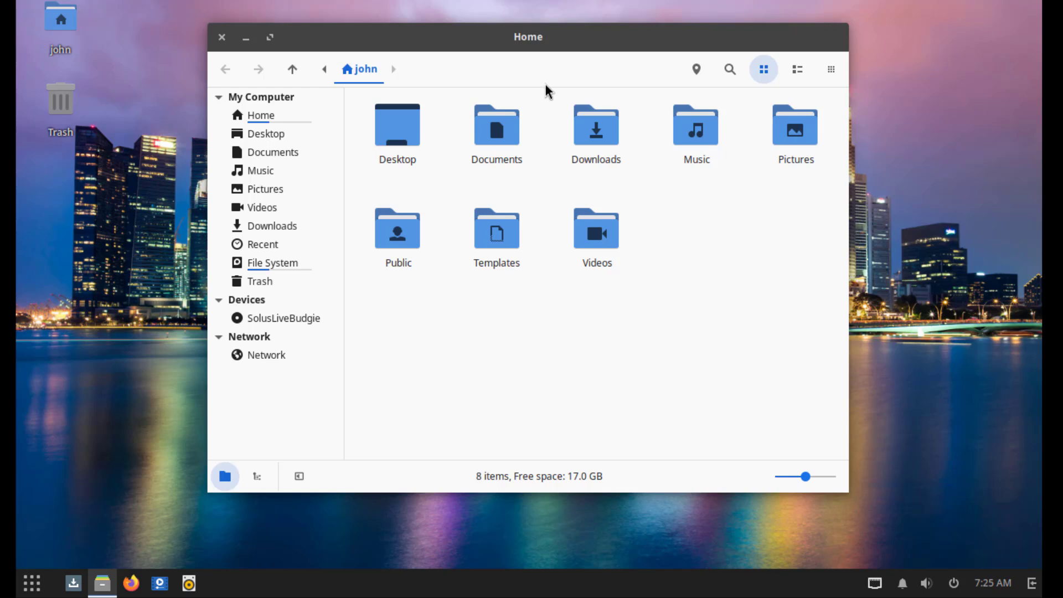
- Create an Untitled Folder in the home folder and open its Properties
key("ctrl+shift+n")
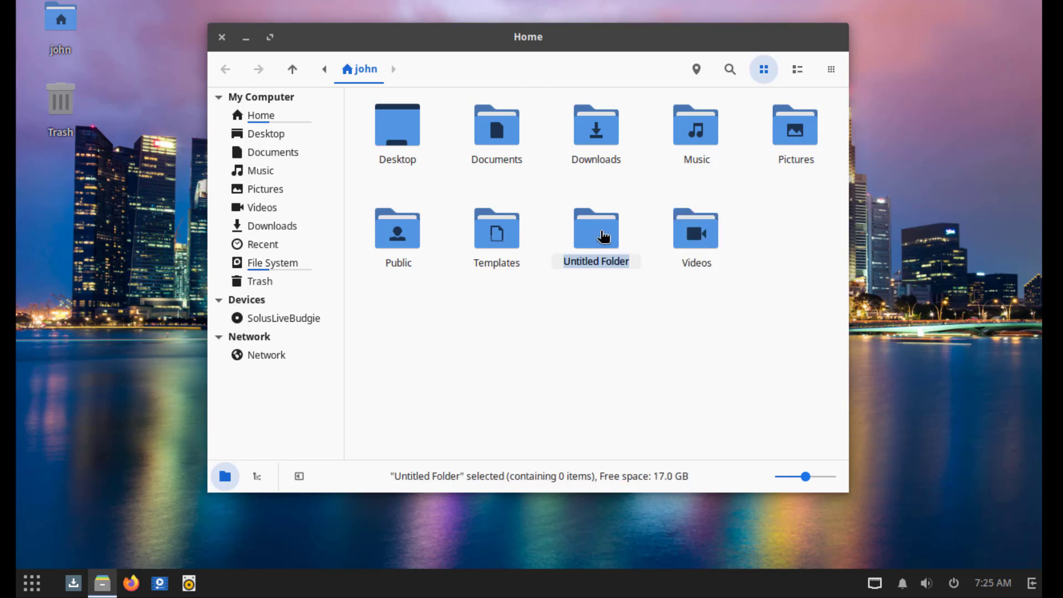
right_click(603, 237)
mouse_move(671, 560)
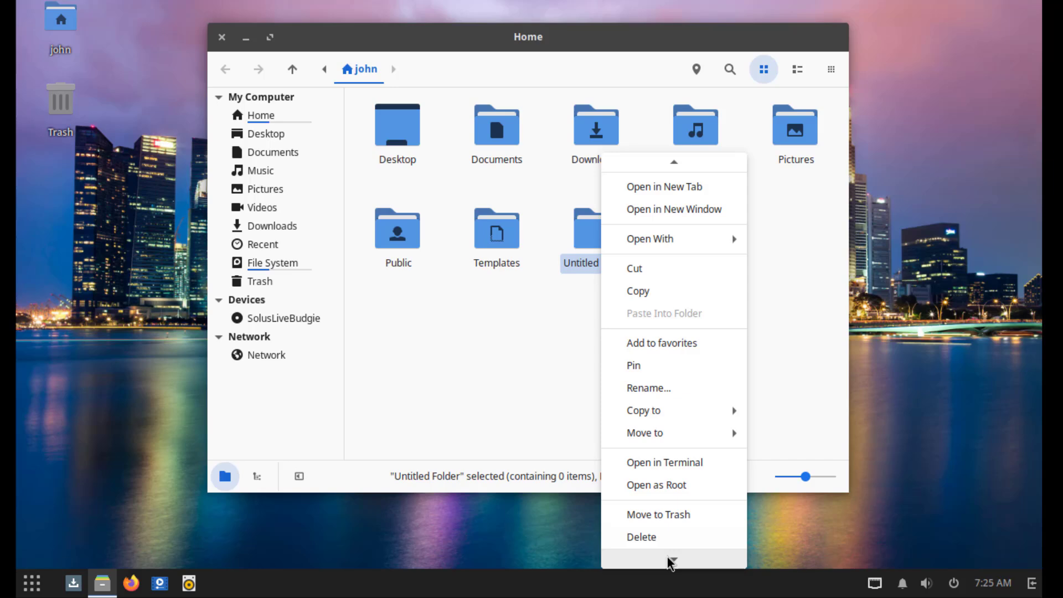
left_click(675, 539)
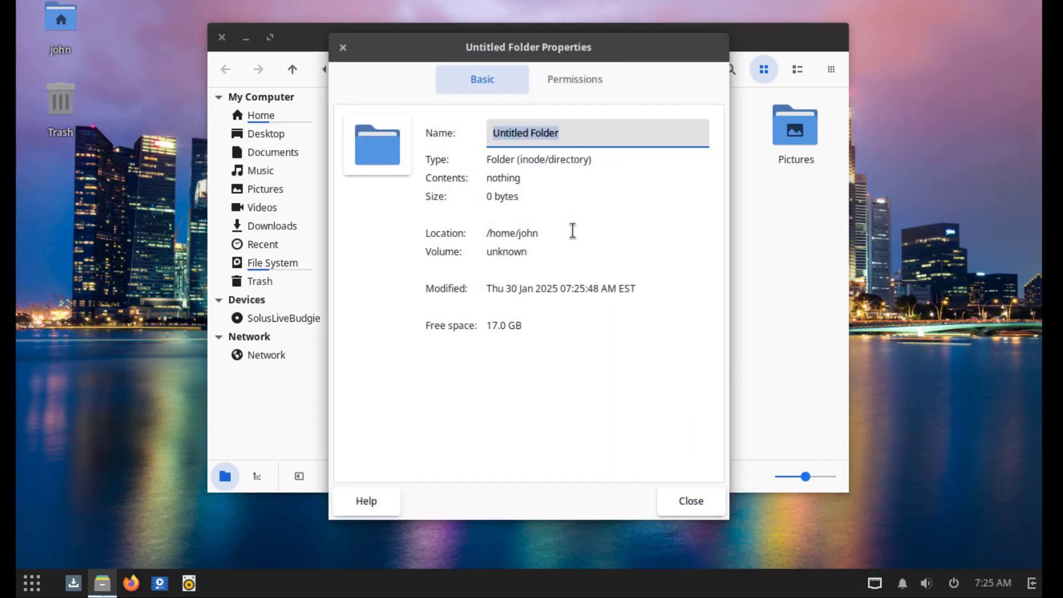
- Review the folder's Permissions and Basic tabs, then close Properties and the file manager
left_click(569, 83)
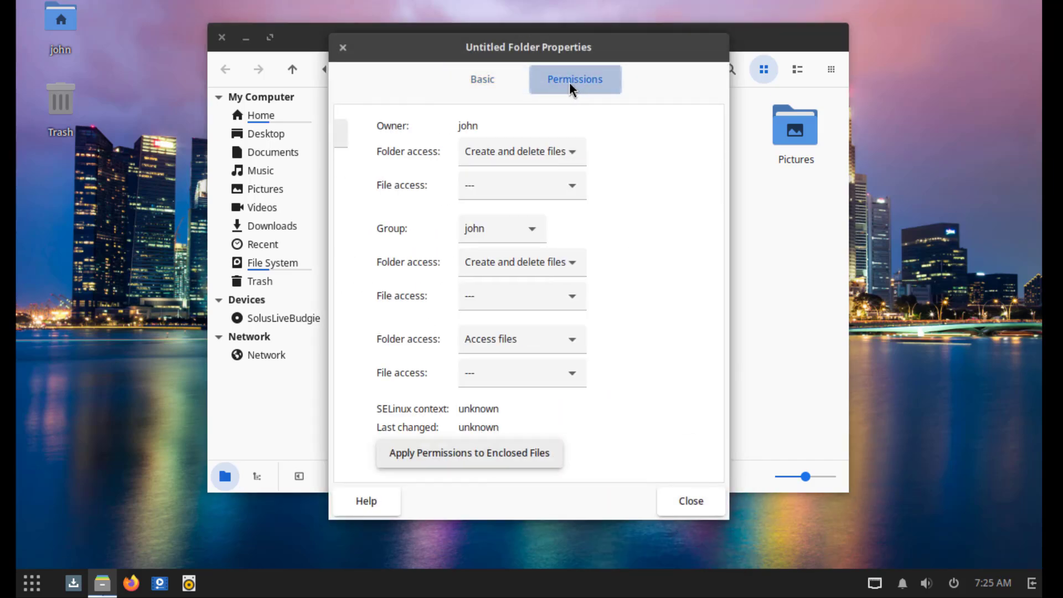
left_click(507, 82)
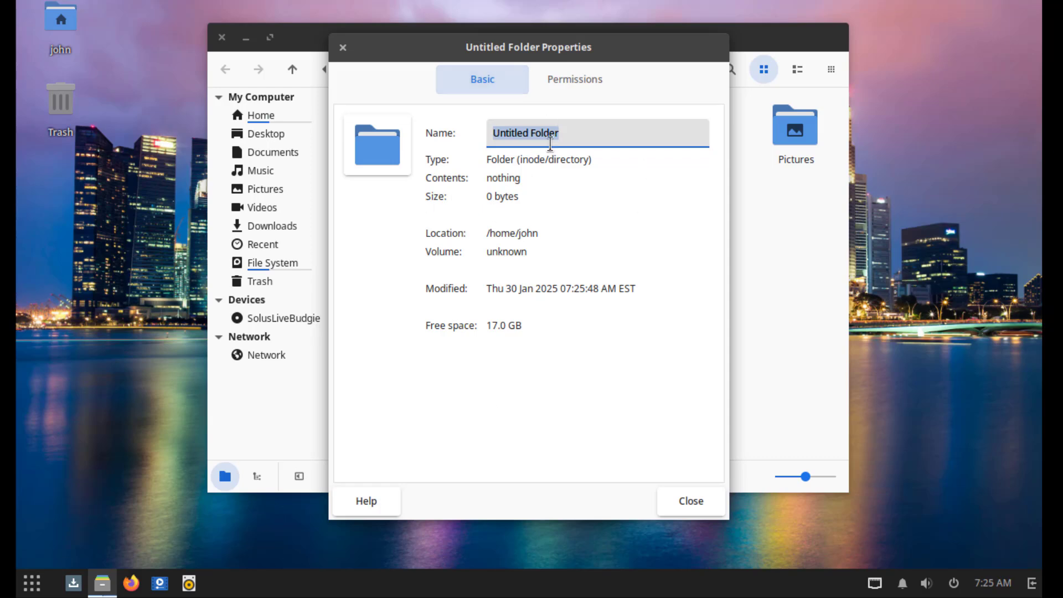
left_click(701, 496)
key("ctrl+w")
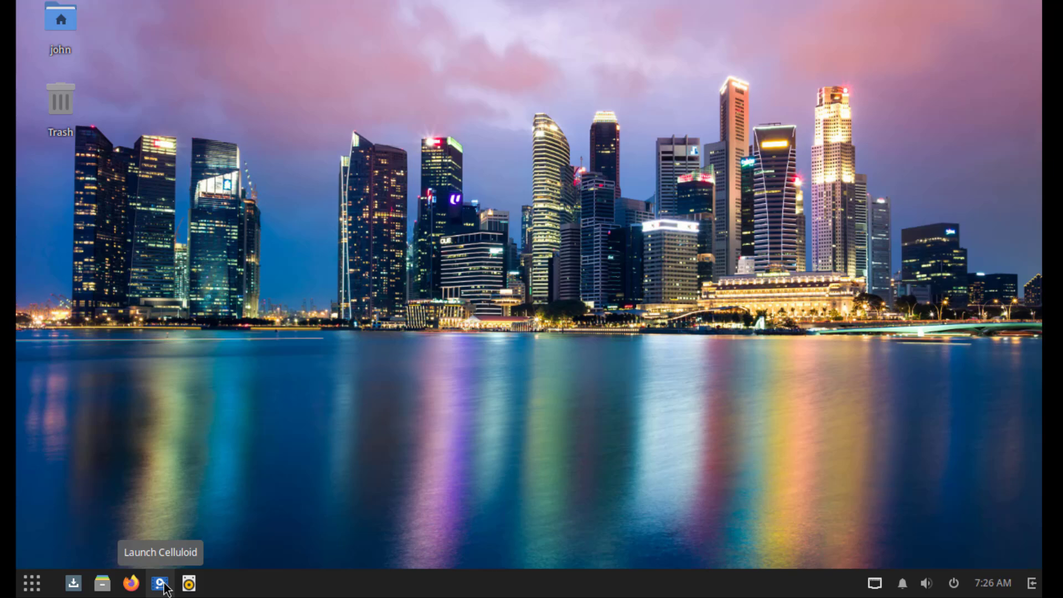
- Launch Celluloid and show its About dialog with version 0.27
left_click(163, 587)
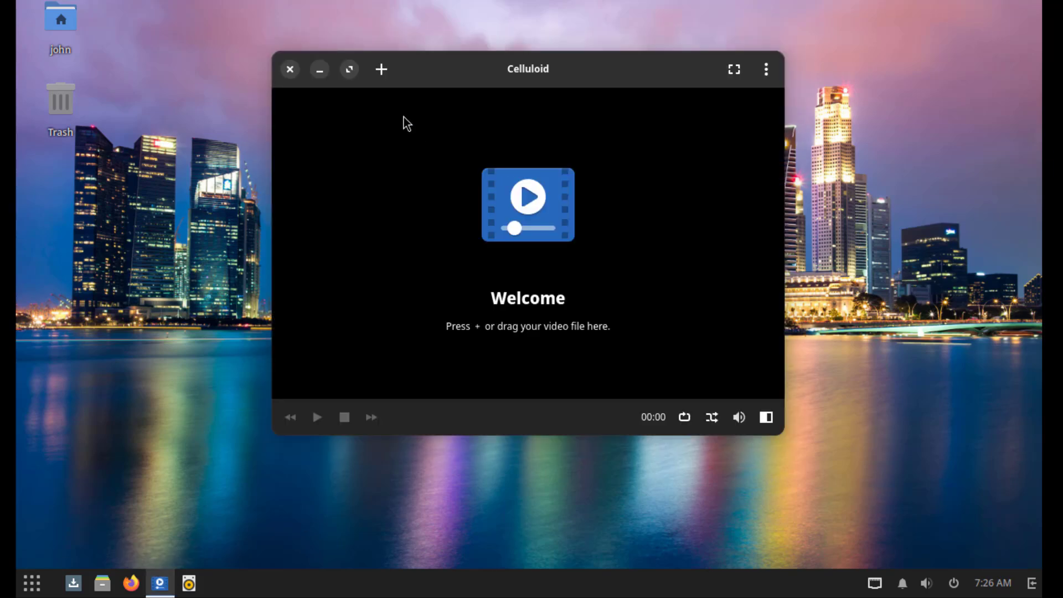
left_click(767, 69)
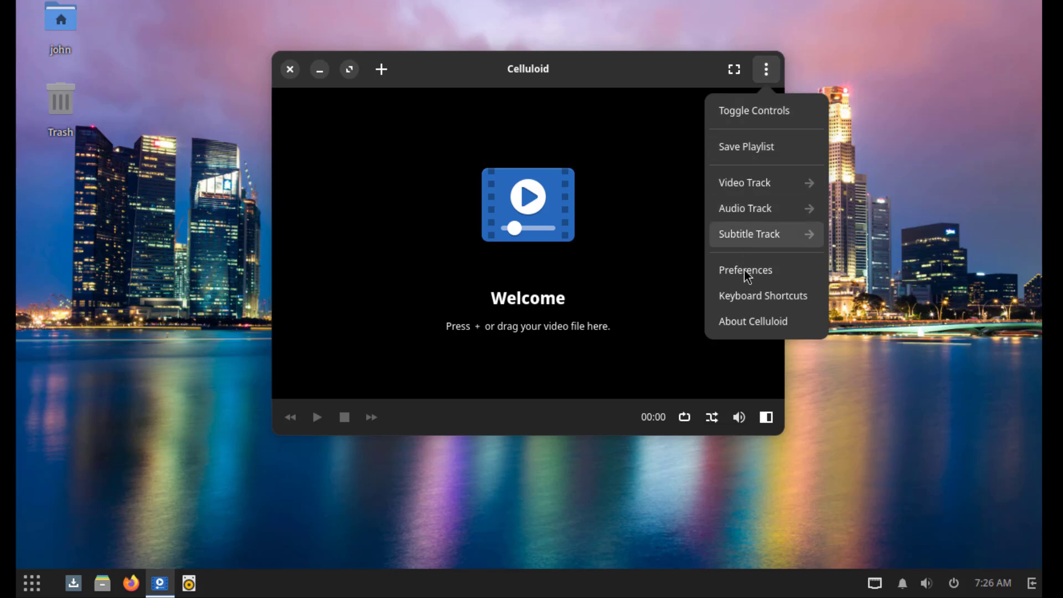
left_click(744, 323)
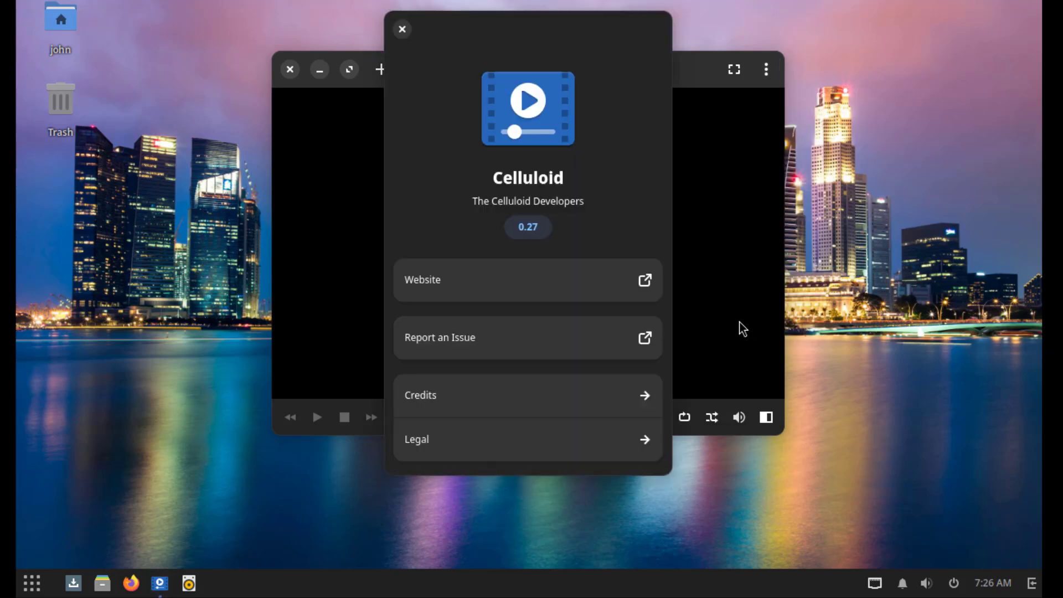
- Browse Rhythmbox's Play Queue, Music, Podcasts, Radio, Last.fm and Libre.fm sources
left_click(402, 30)
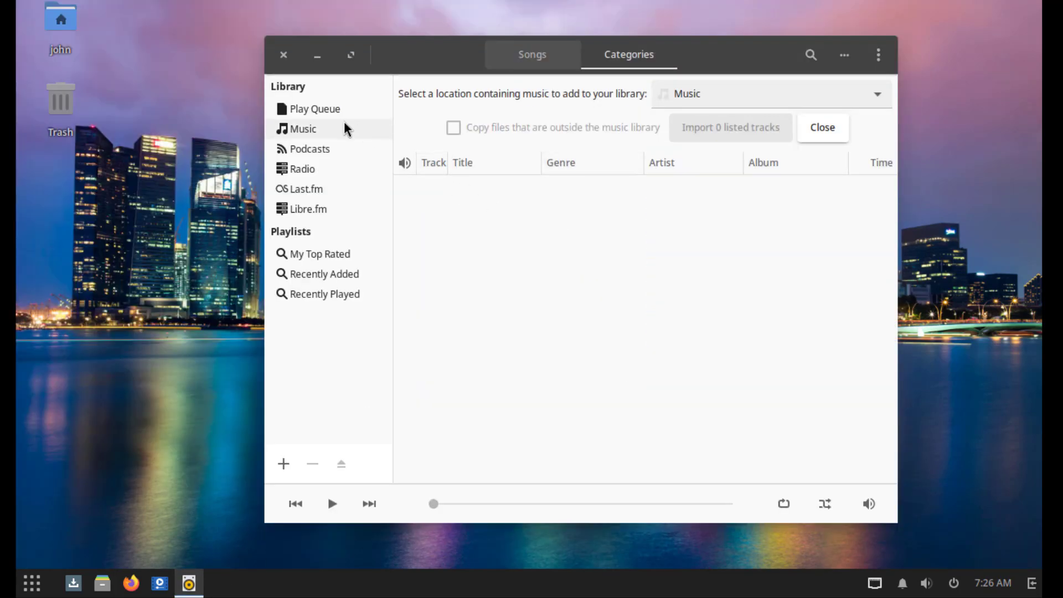
left_click(327, 110)
left_click(318, 132)
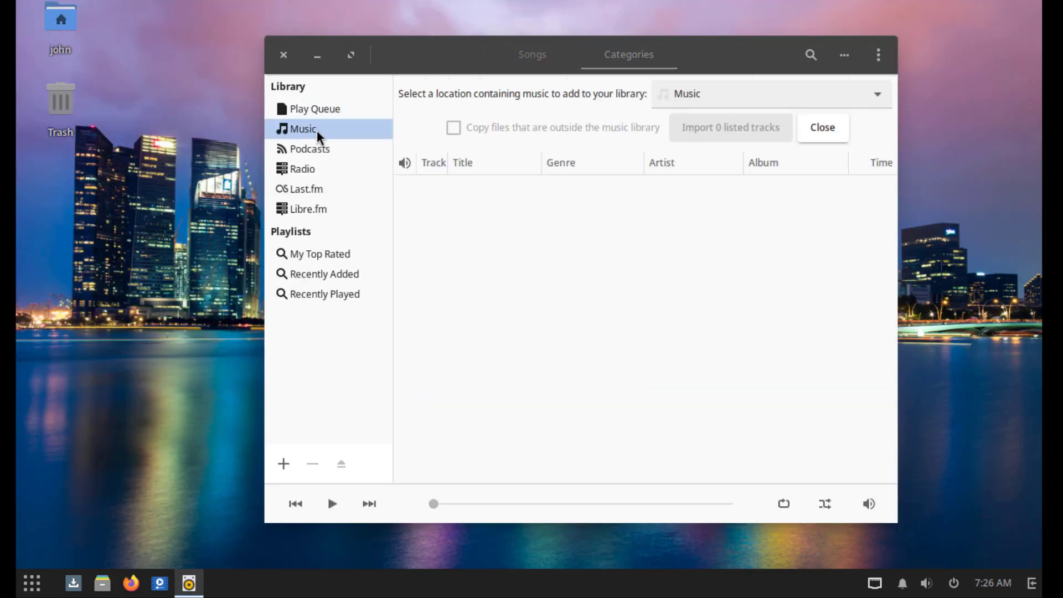
left_click(311, 149)
left_click(308, 168)
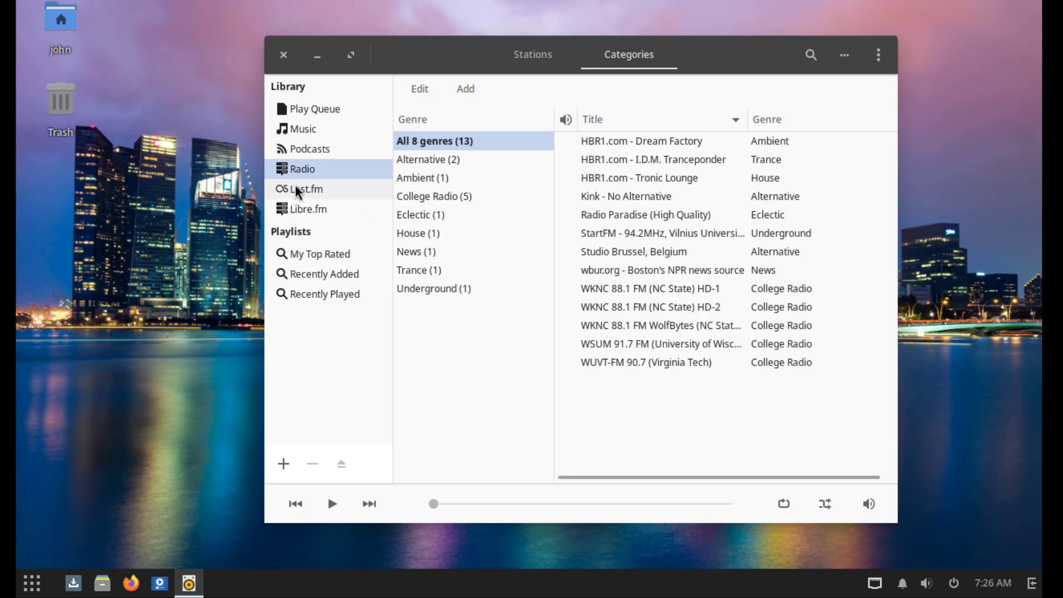
left_click(297, 189)
left_click(320, 210)
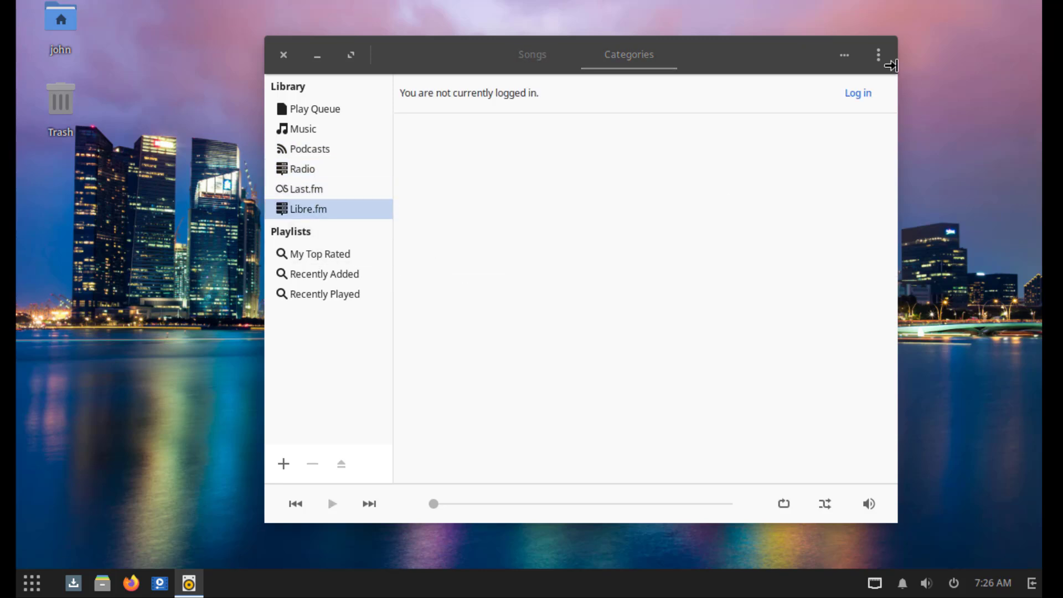
- Show Rhythmbox's About info (version 3.4.8), then close it and the player
left_click(881, 59)
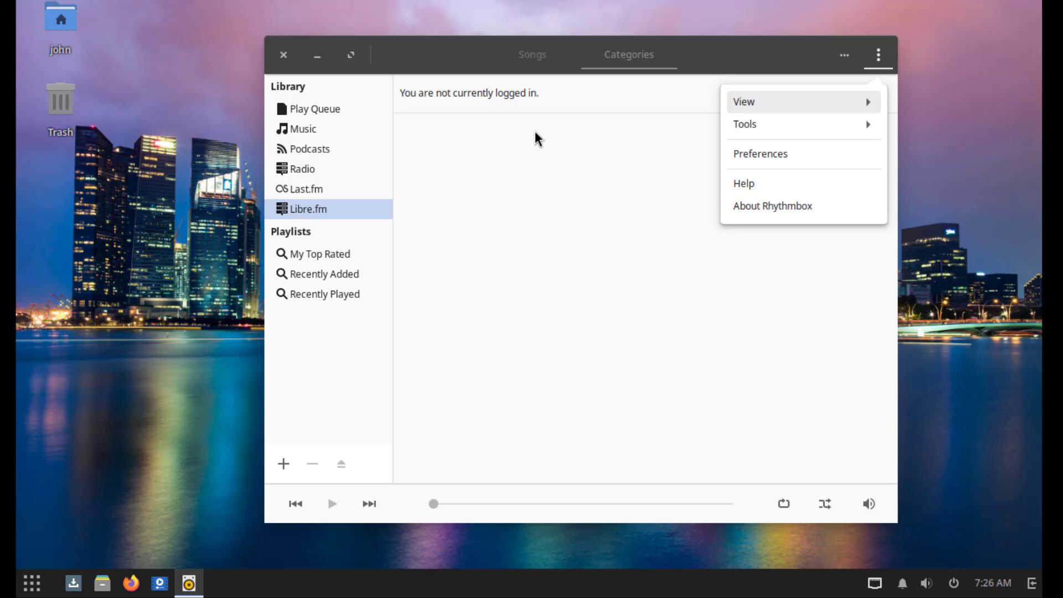
left_click(813, 209)
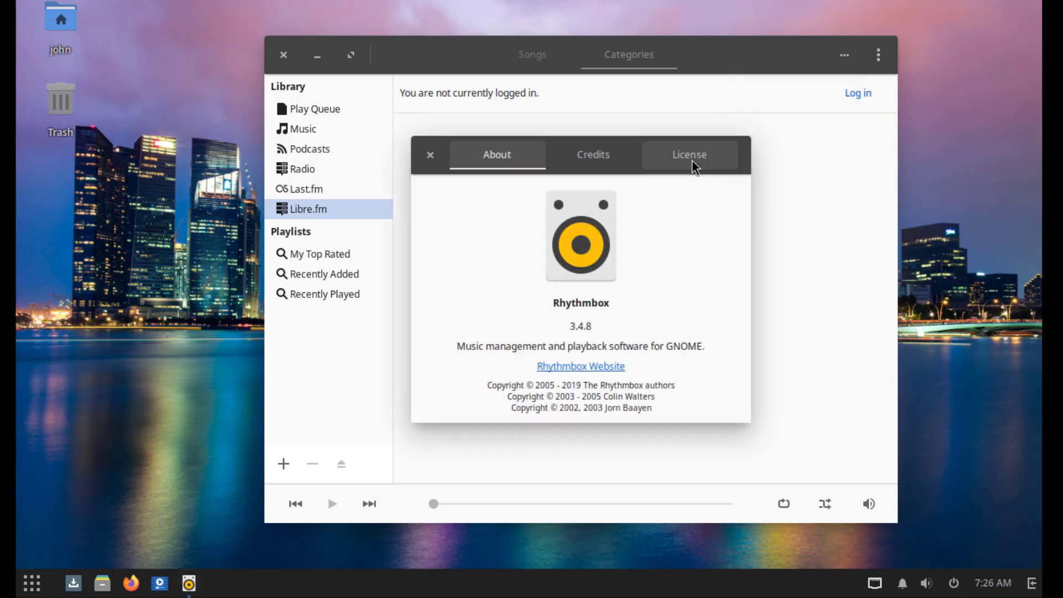
left_click(432, 156)
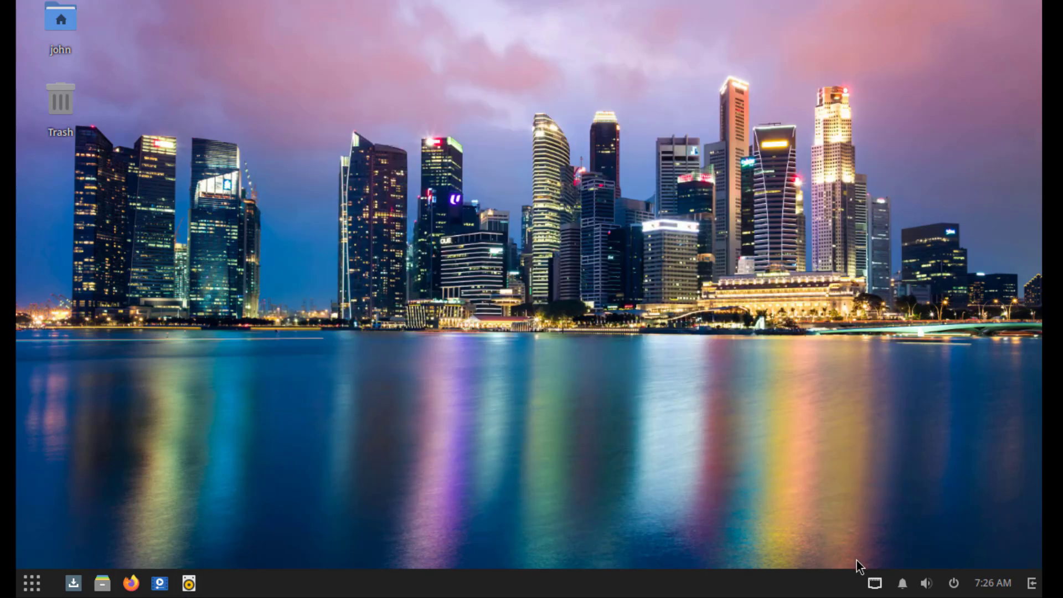
left_click(873, 584)
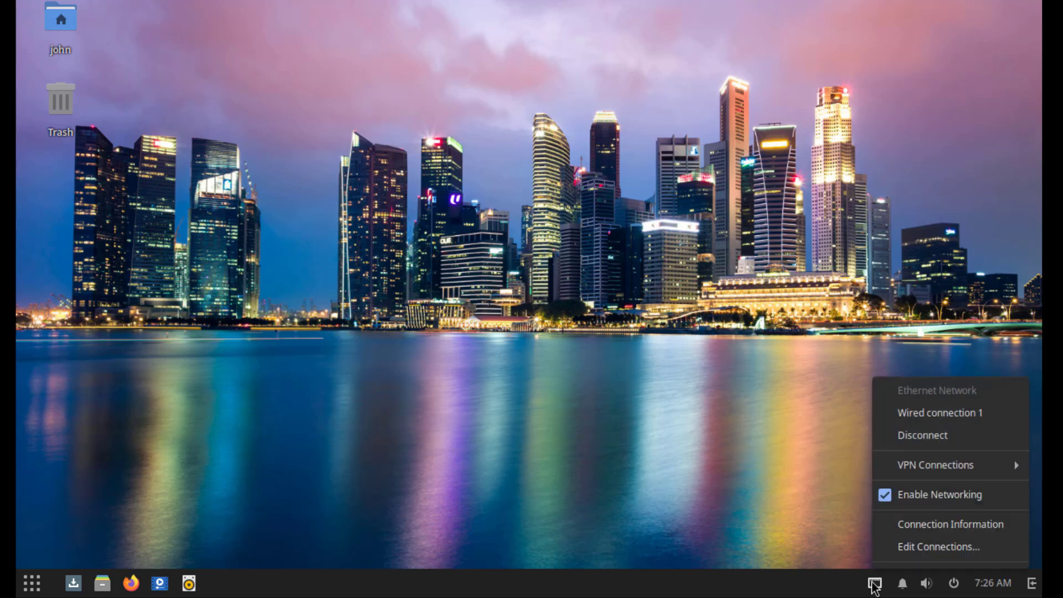
left_click(935, 548)
key("alt+F4")
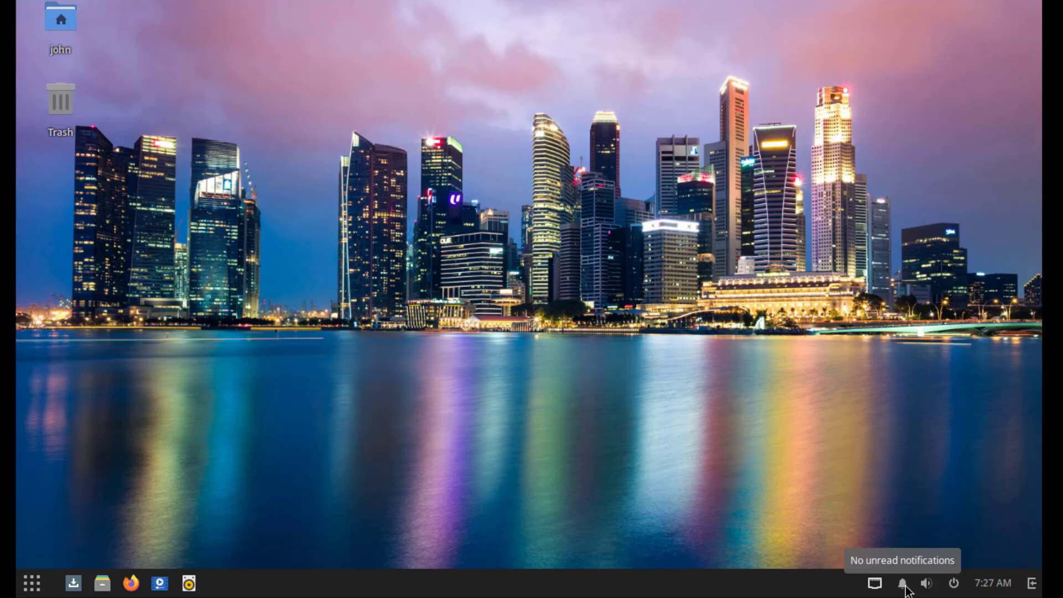
left_click(904, 584)
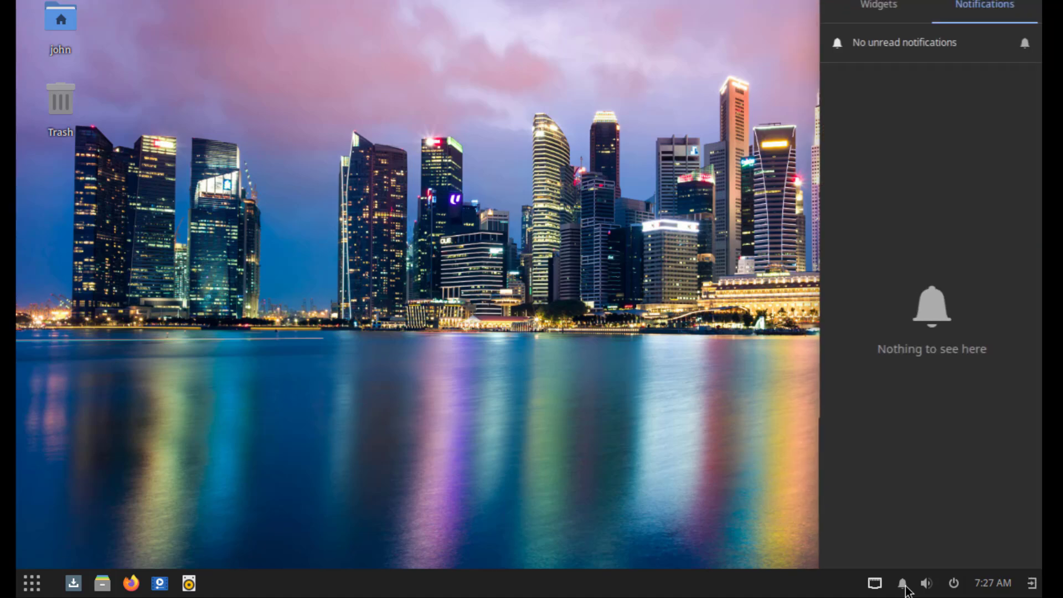
left_click(926, 583)
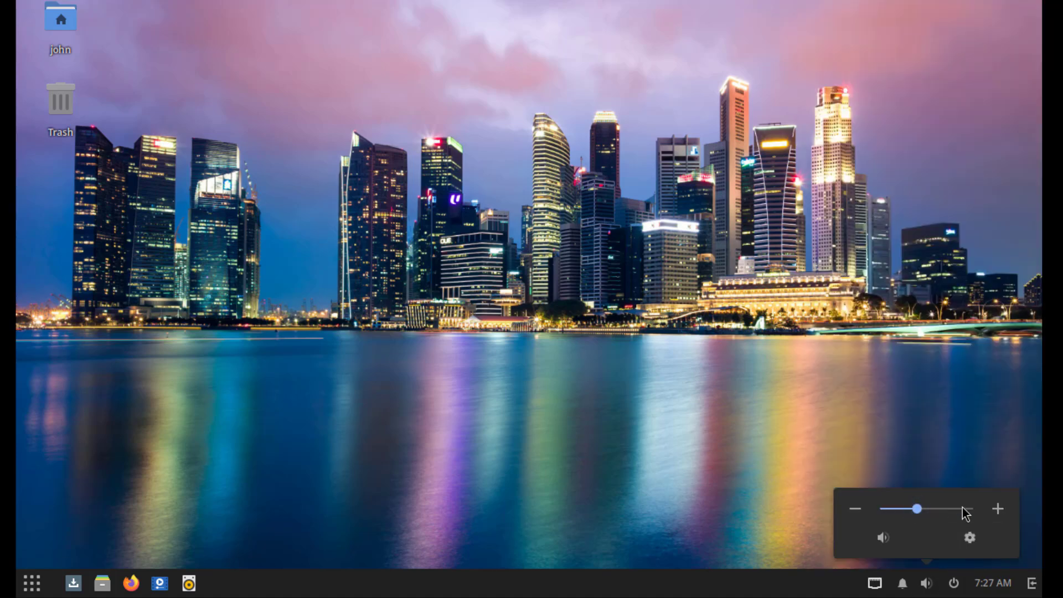
left_click(971, 537)
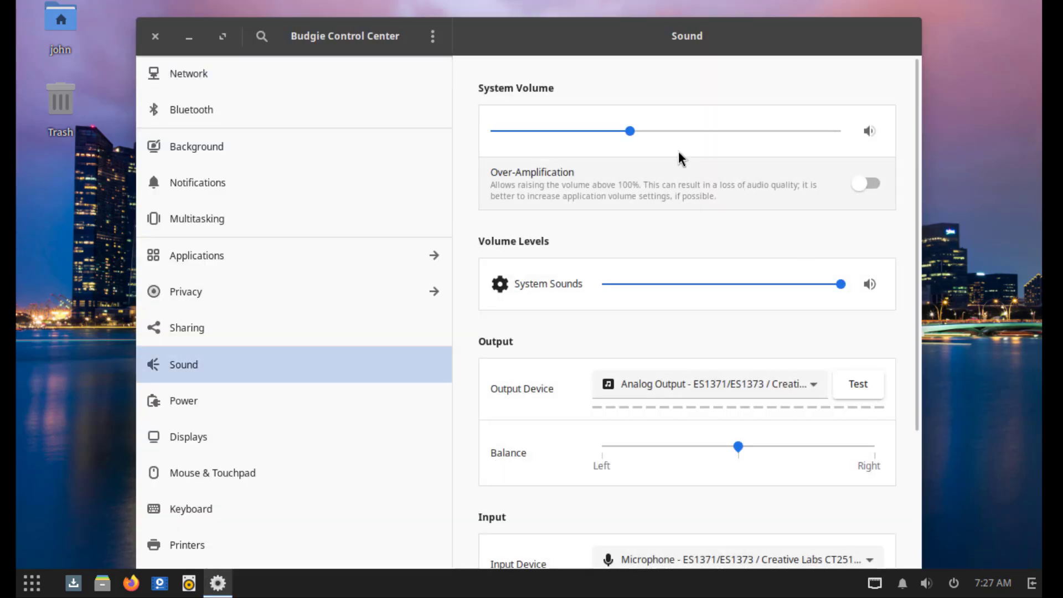
left_click_drag(577, 39, 574, 7)
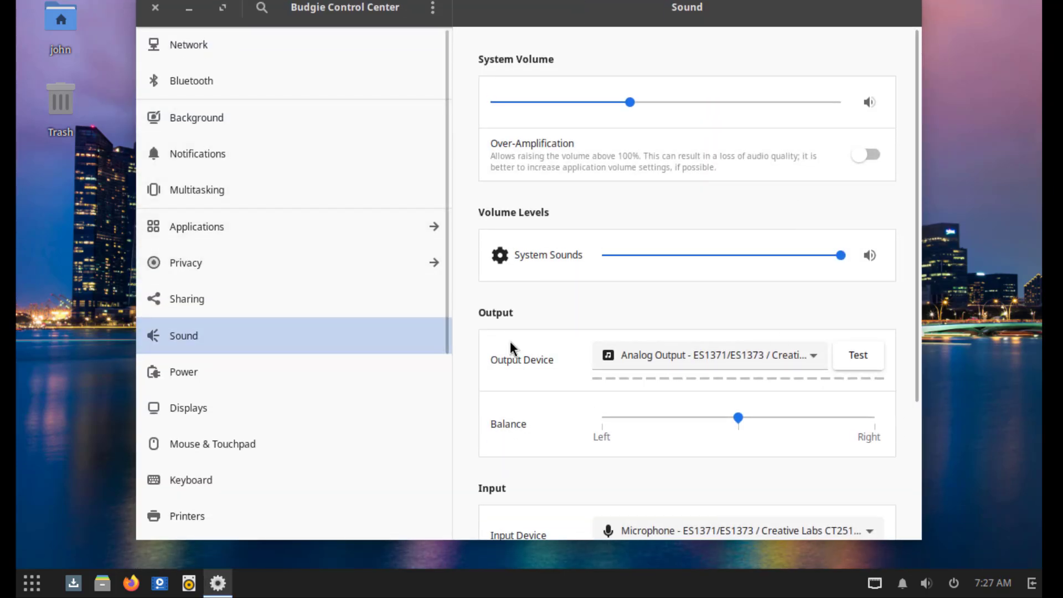
key("alt+F4")
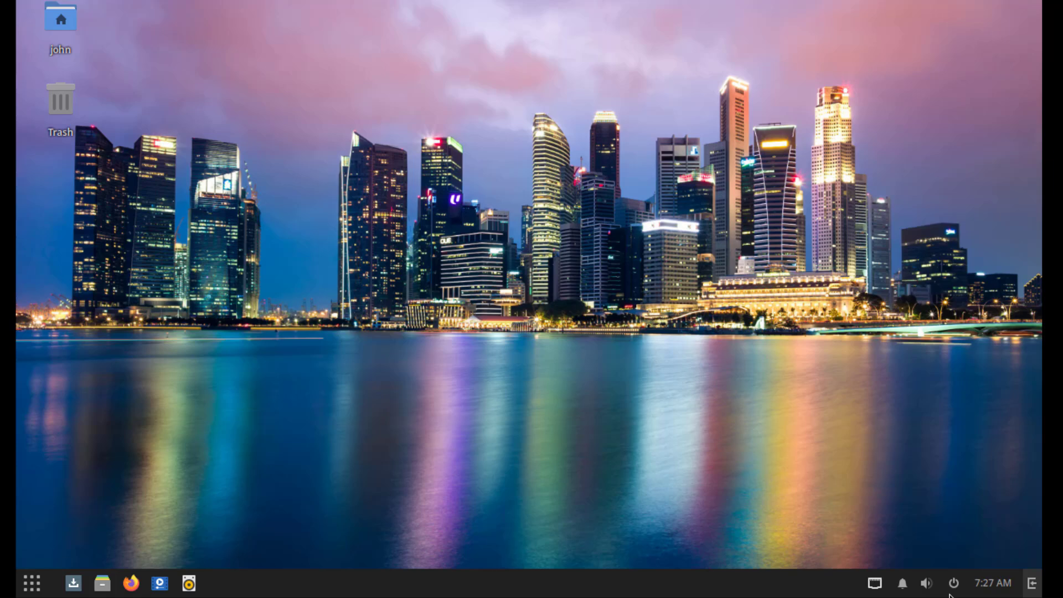
left_click(952, 586)
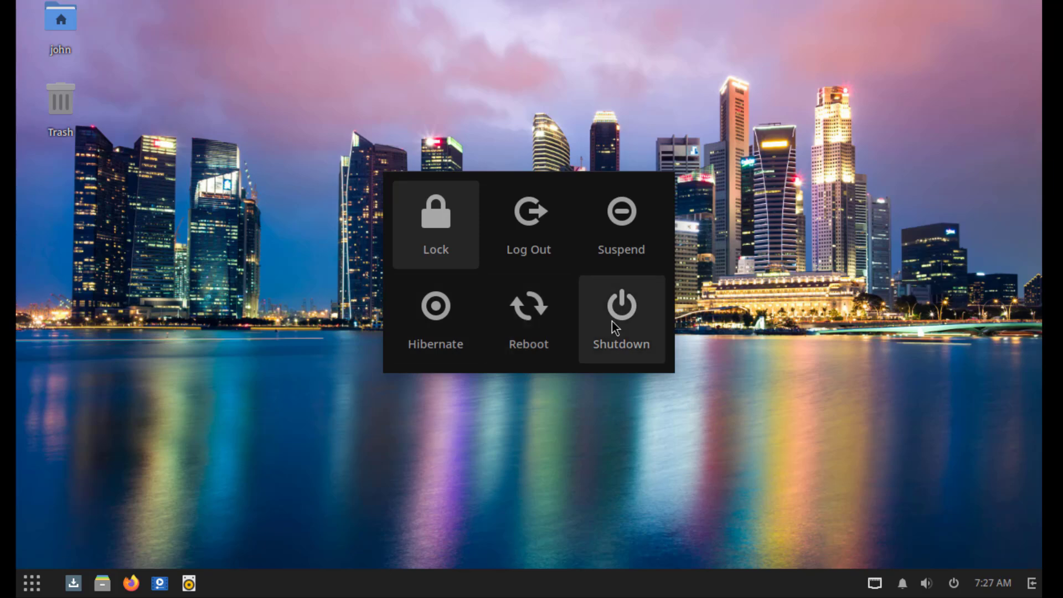
left_click(871, 366)
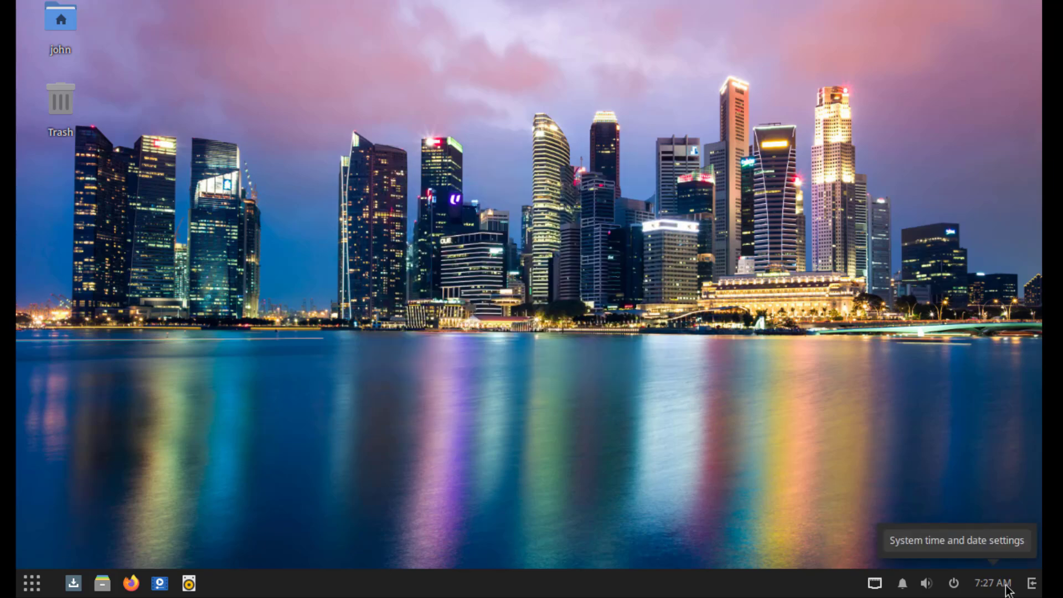
- Unlock Date & Time settings with the password, close them, and reopen System Settings from the desktop
left_click(1007, 587)
left_click(892, 8)
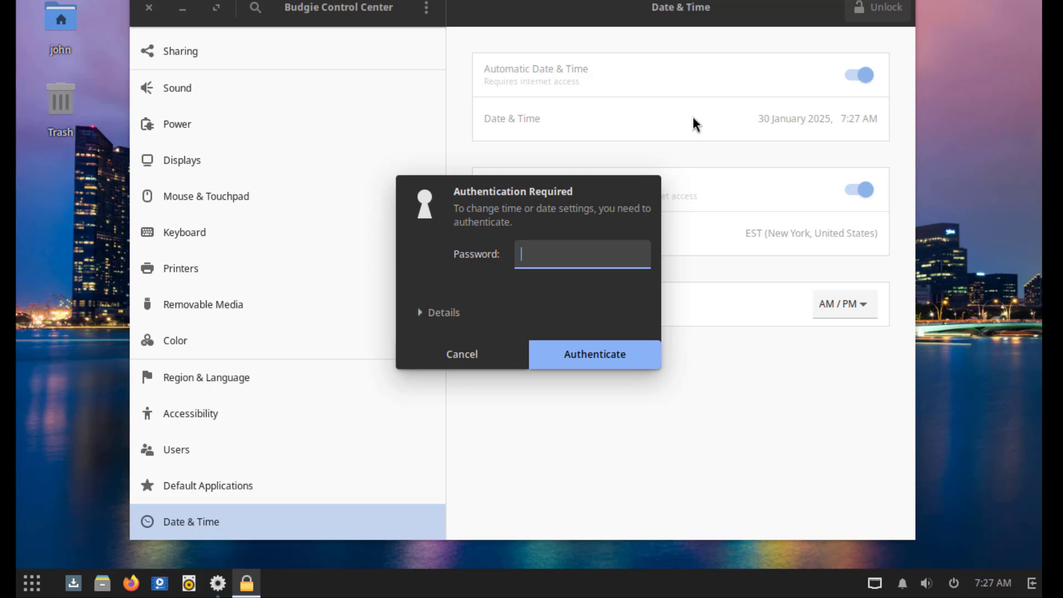
type("••••")
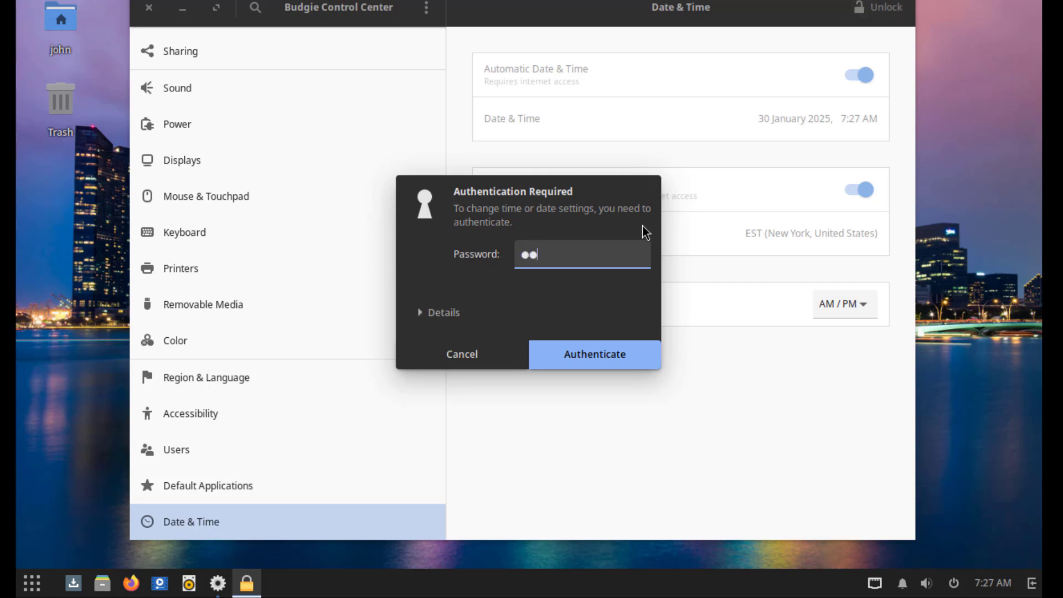
key("Return")
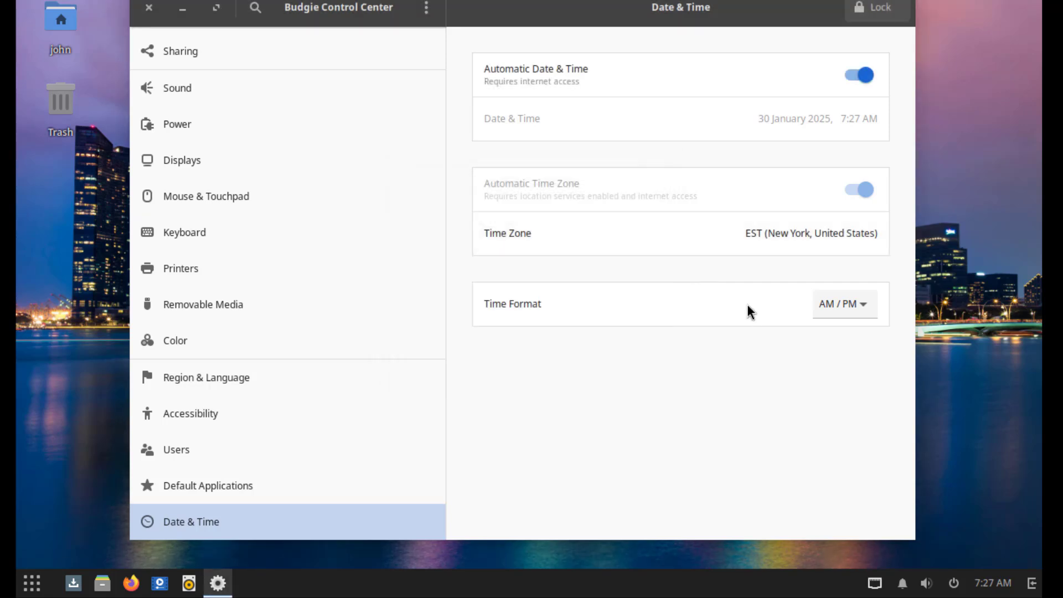
key("alt+F4")
right_click(502, 73)
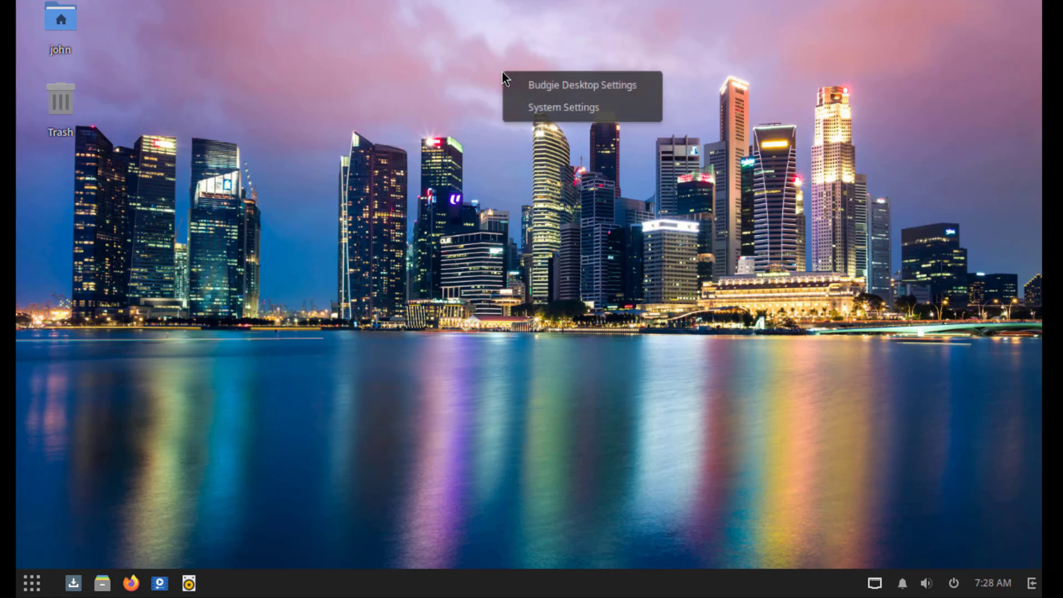
left_click(551, 108)
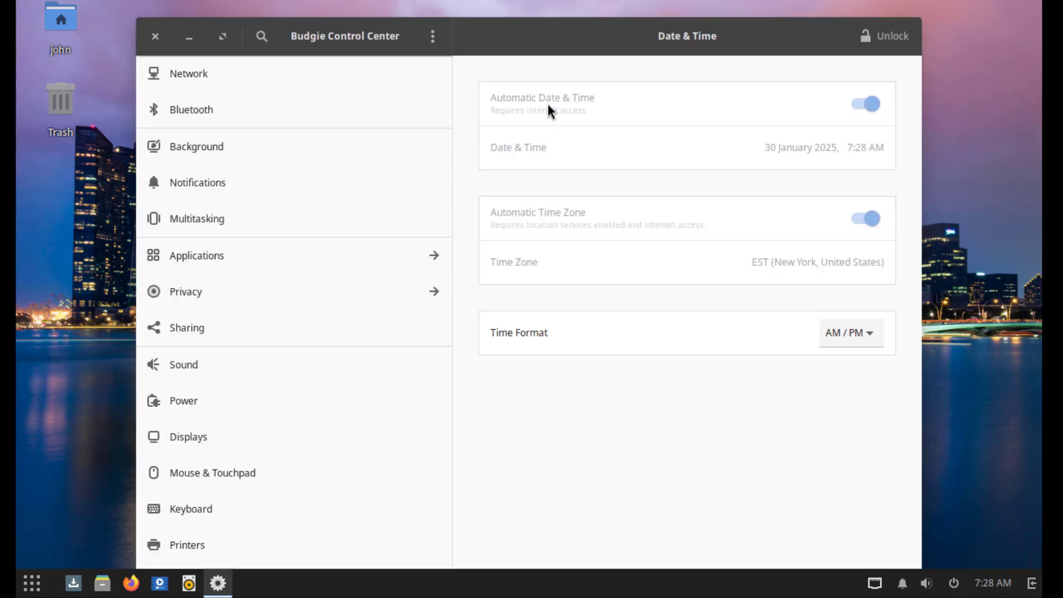
- In Network, start a new OpenVPN connection, browse its Identity, IPv4 and IPv6 tabs, then cancel
left_click(197, 68)
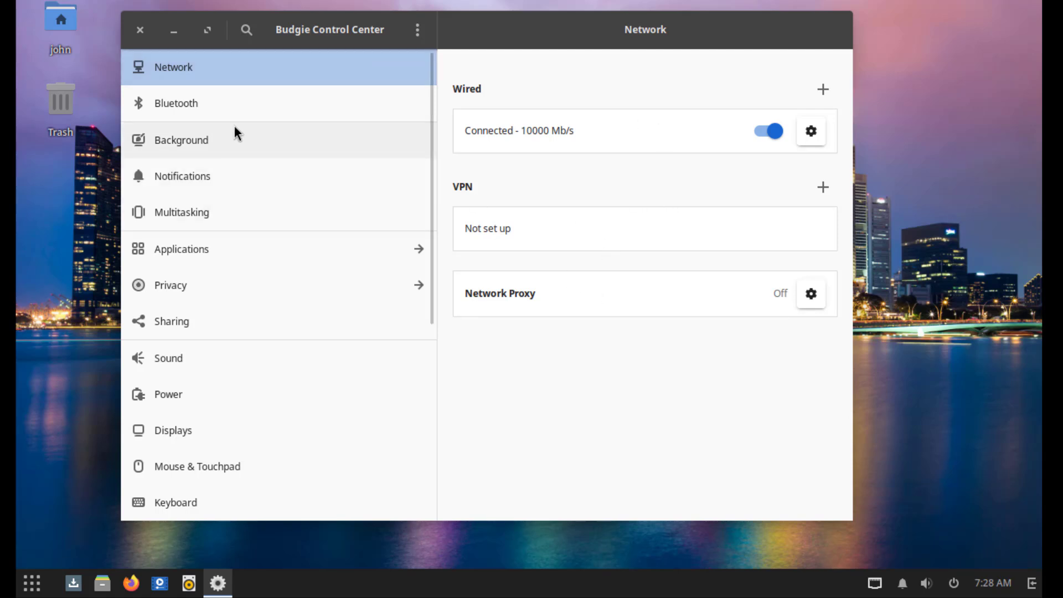
left_click(818, 190)
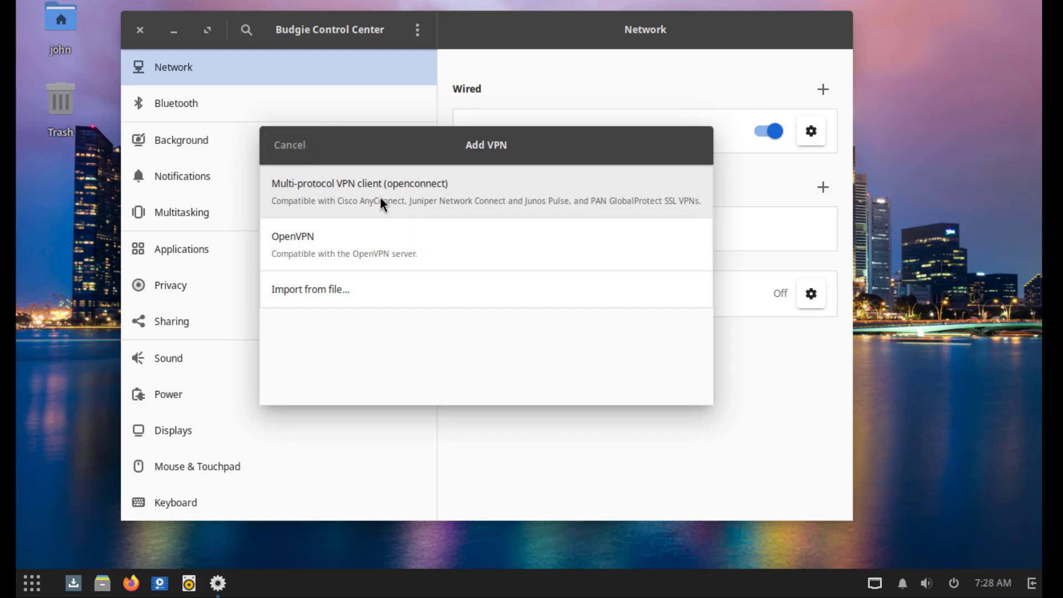
left_click(392, 248)
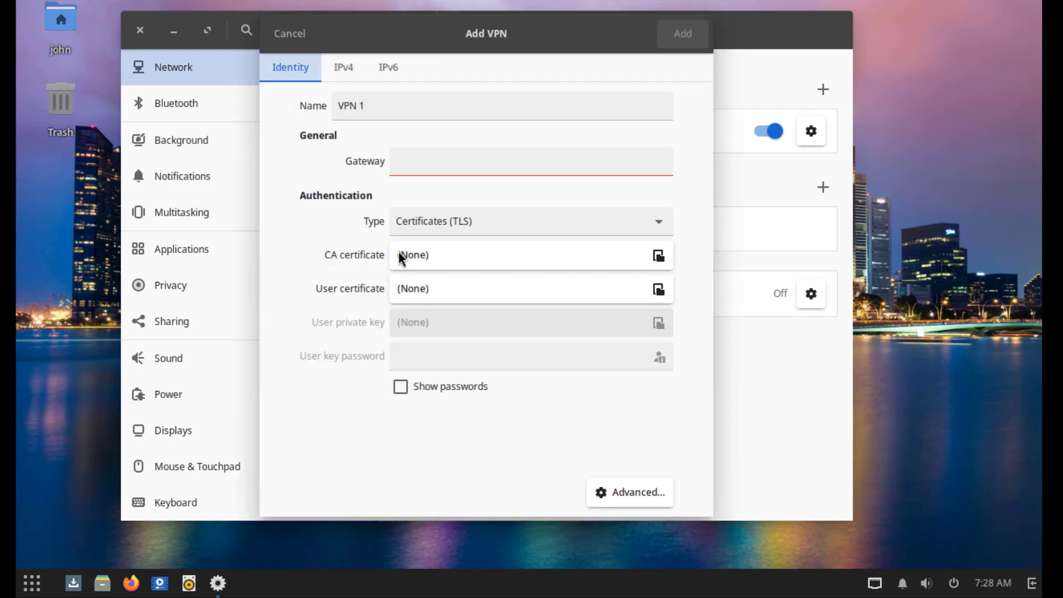
left_click(347, 67)
left_click(383, 71)
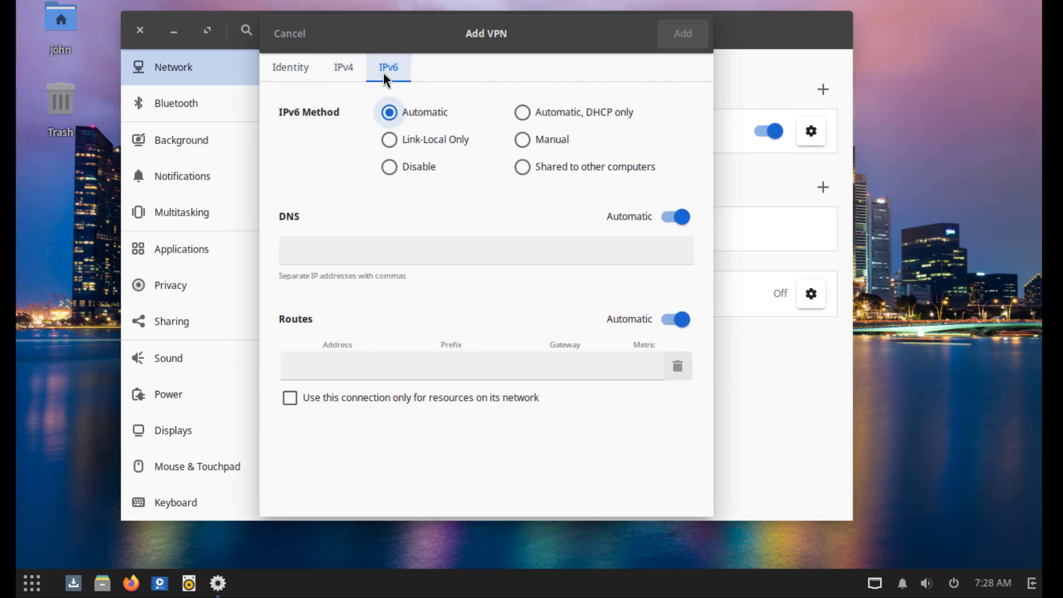
left_click(308, 63)
left_click(283, 34)
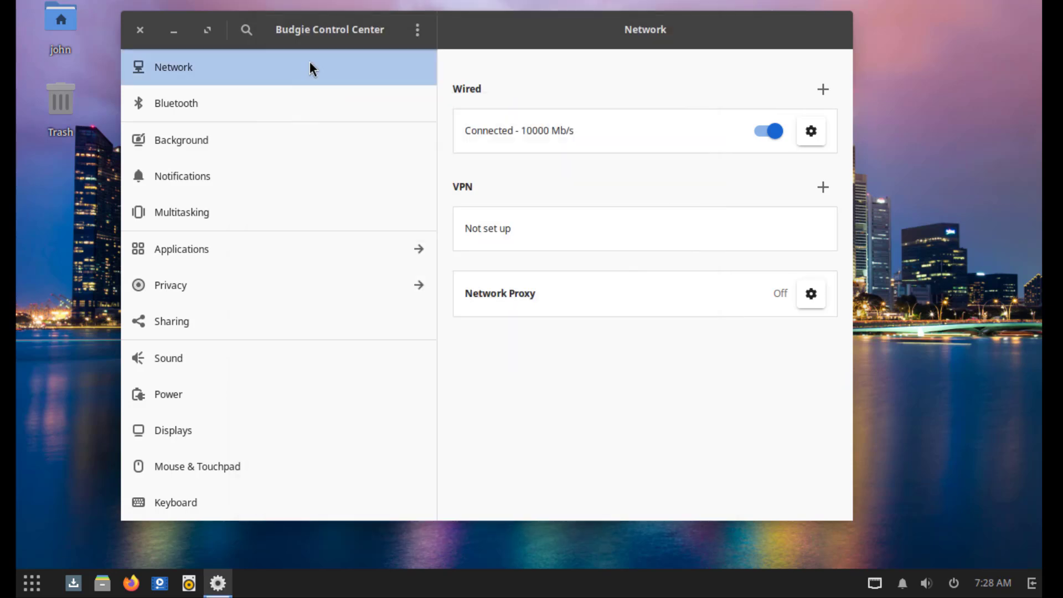
- Open and close the Network Proxy settings, then switch to the Bluetooth page
left_click(810, 294)
left_click(334, 109)
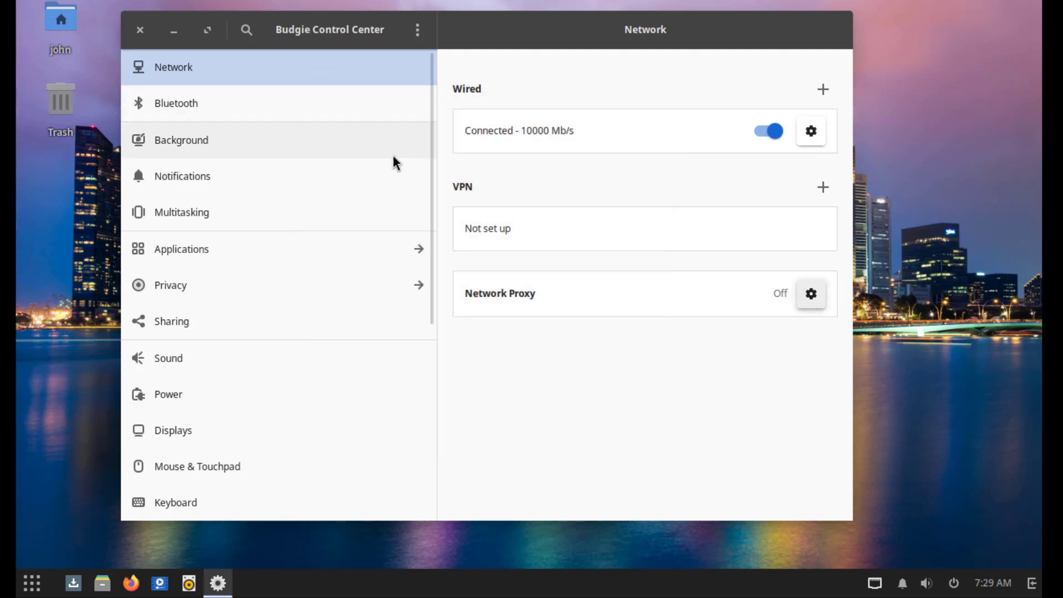
left_click(222, 99)
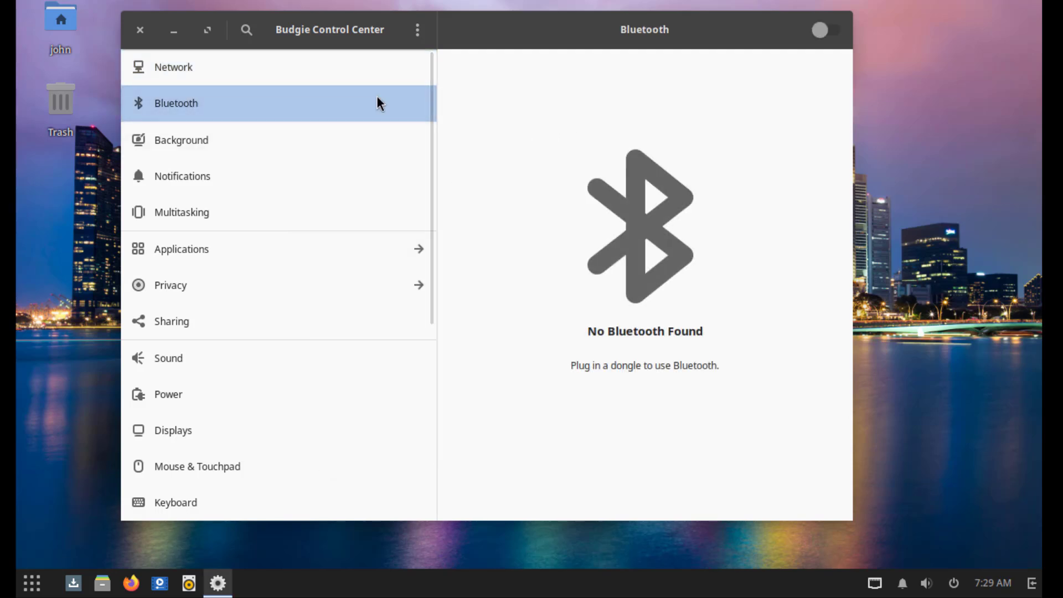
- In Background settings, set the ocean waves picture as the wallpaper
left_click(213, 139)
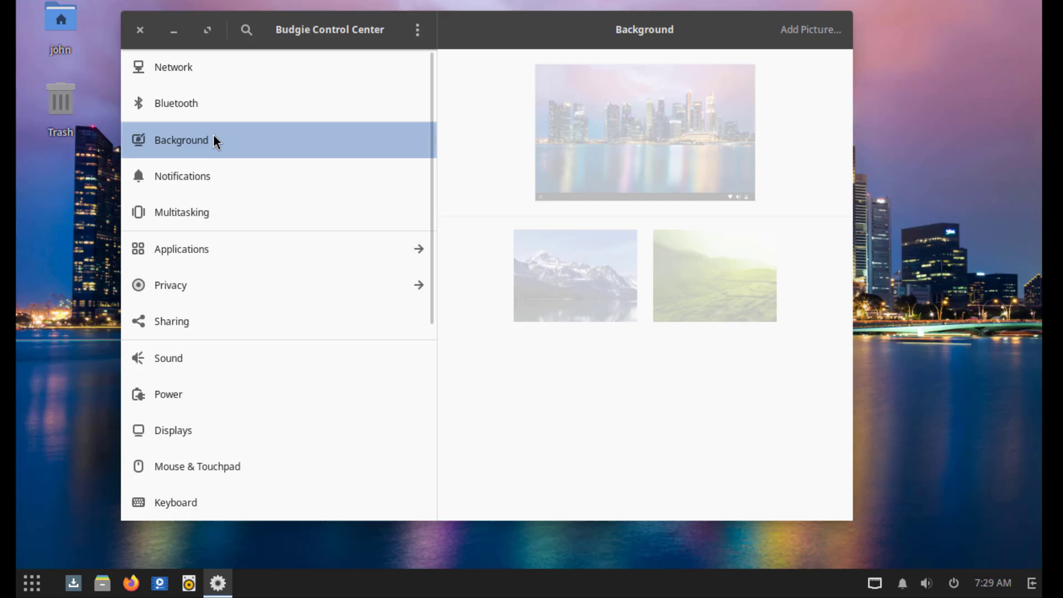
scroll(802, 223, "down", 5)
scroll(802, 244, "down", 10)
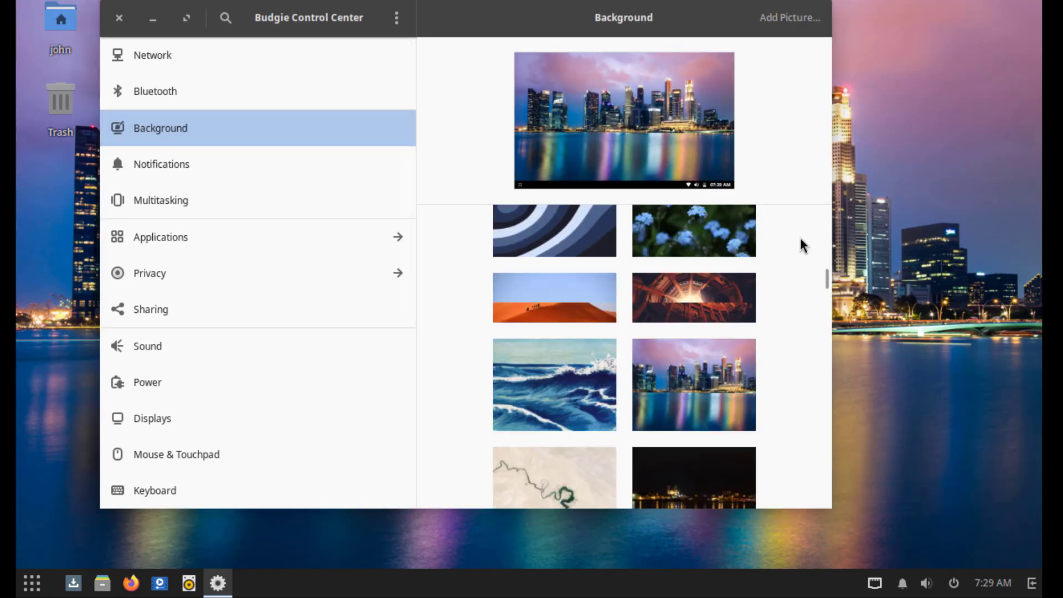
scroll(802, 244, "down", 2)
left_click(594, 339)
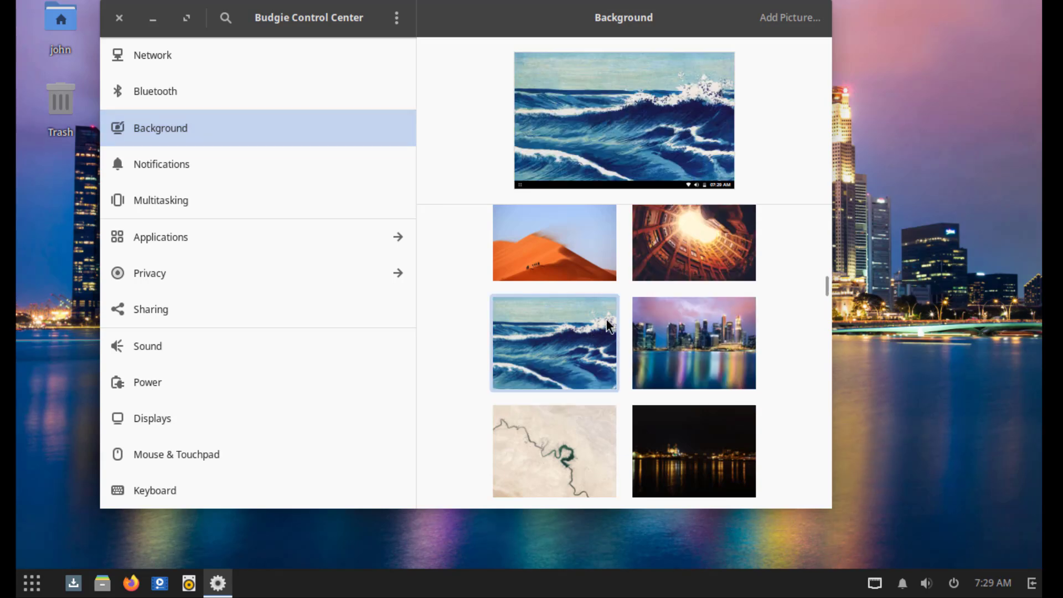
- Move the settings window aside to see the wallpaper and switch it to the river image
key("alt+F7")
left_click_drag(477, 285, 529, 592)
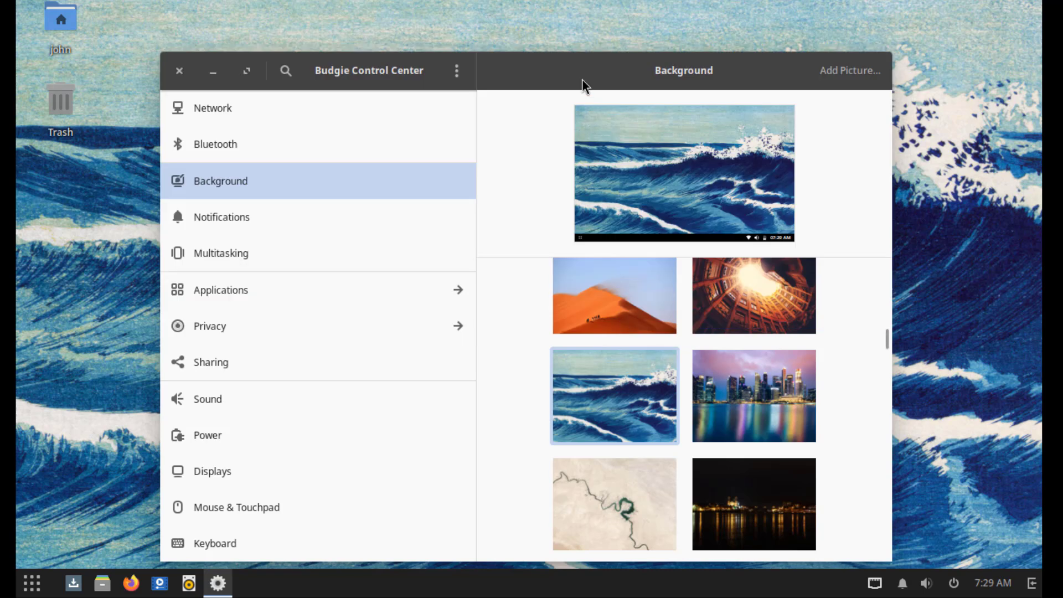
left_click_drag(574, 57, 565, 24)
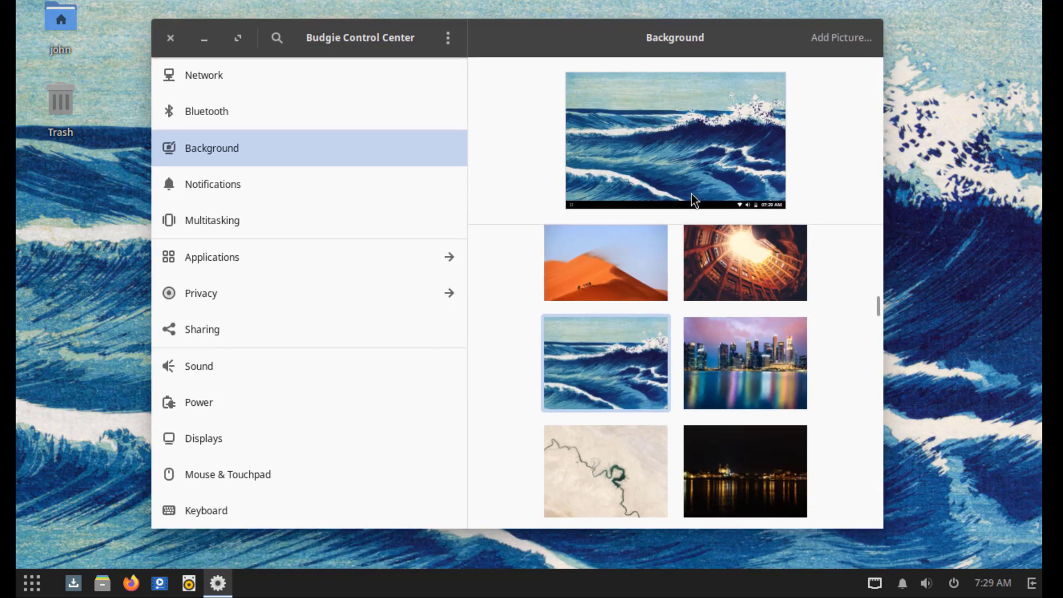
scroll(752, 376, "down", 2)
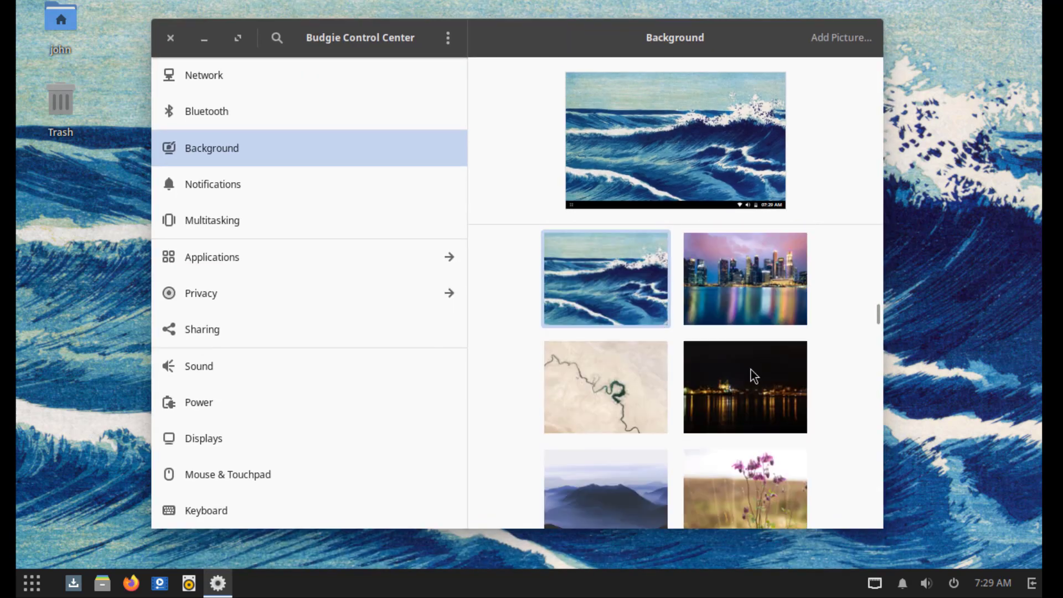
left_click(607, 384)
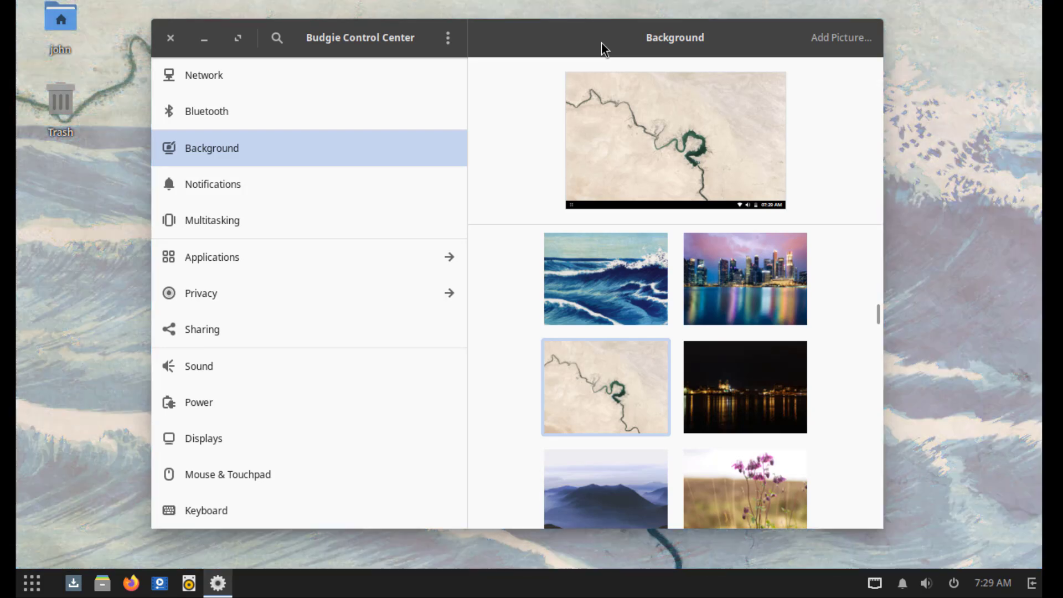
left_click_drag(602, 44, 607, 87)
- Scroll down the wallpaper grid and set the mountain valley sunset picture as the wallpaper
scroll(836, 375, "down", 10)
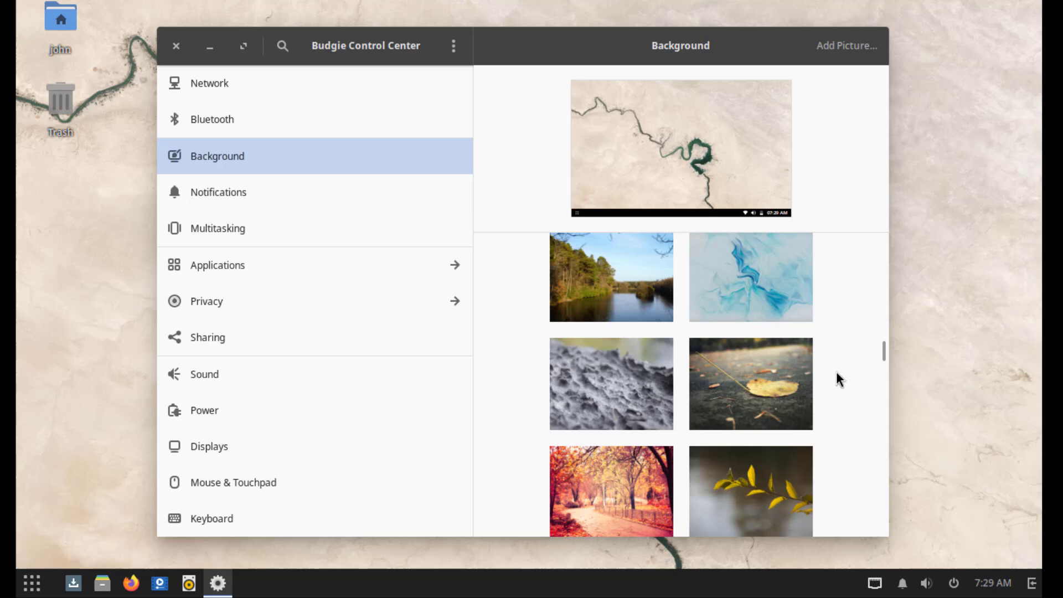
scroll(839, 378, "down", 10)
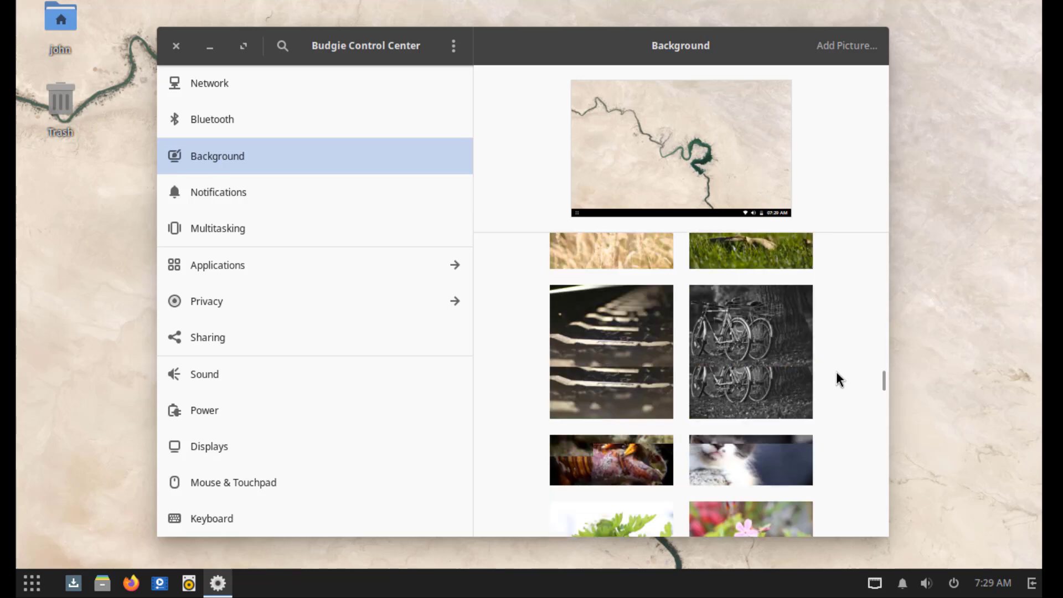
scroll(840, 380, "down", 3)
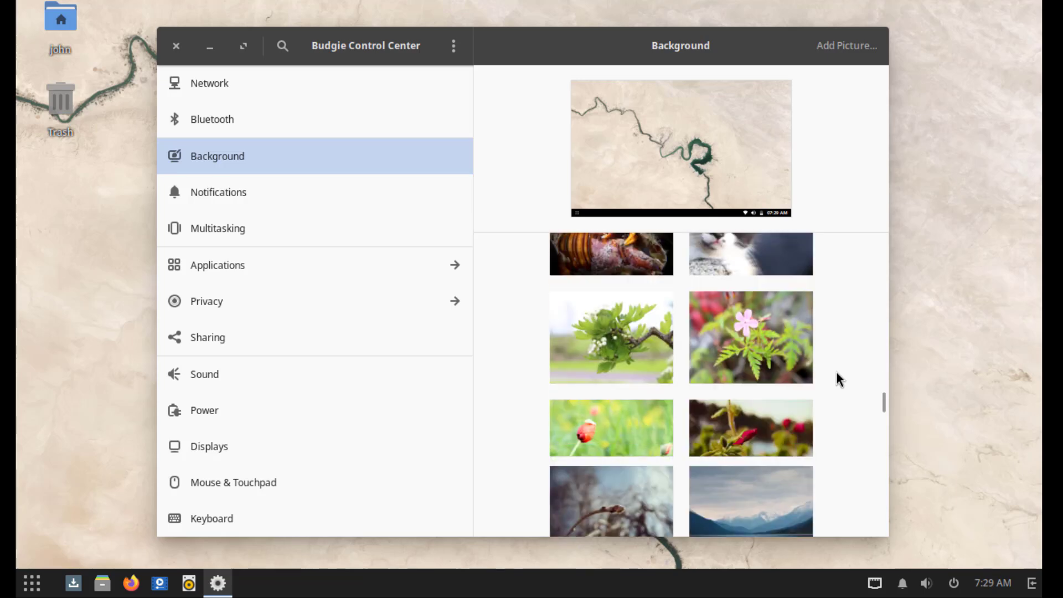
scroll(840, 380, "down", 3)
scroll(840, 380, "down", 2)
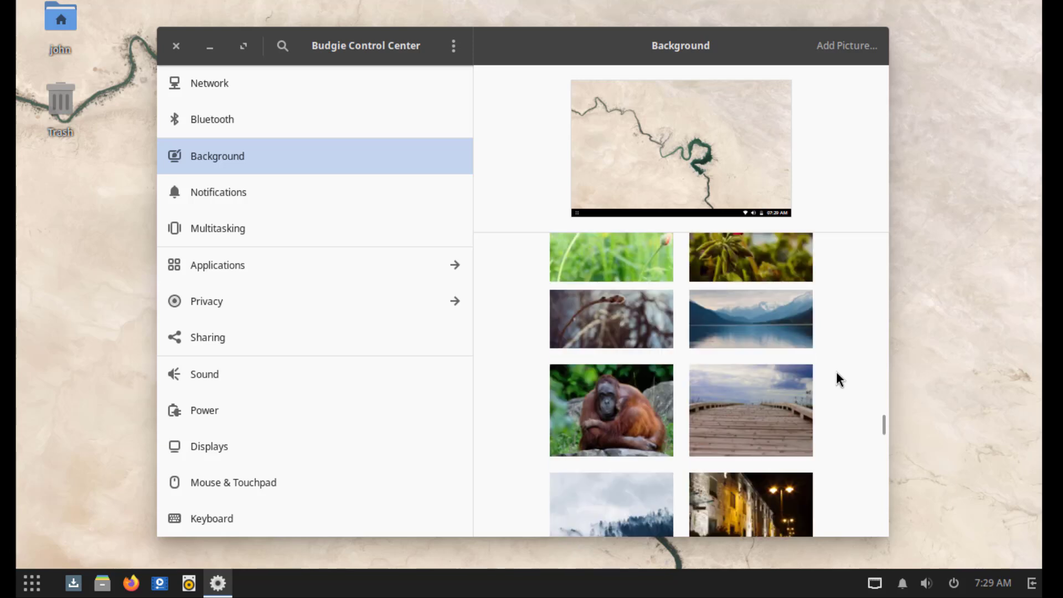
scroll(840, 380, "down", 2)
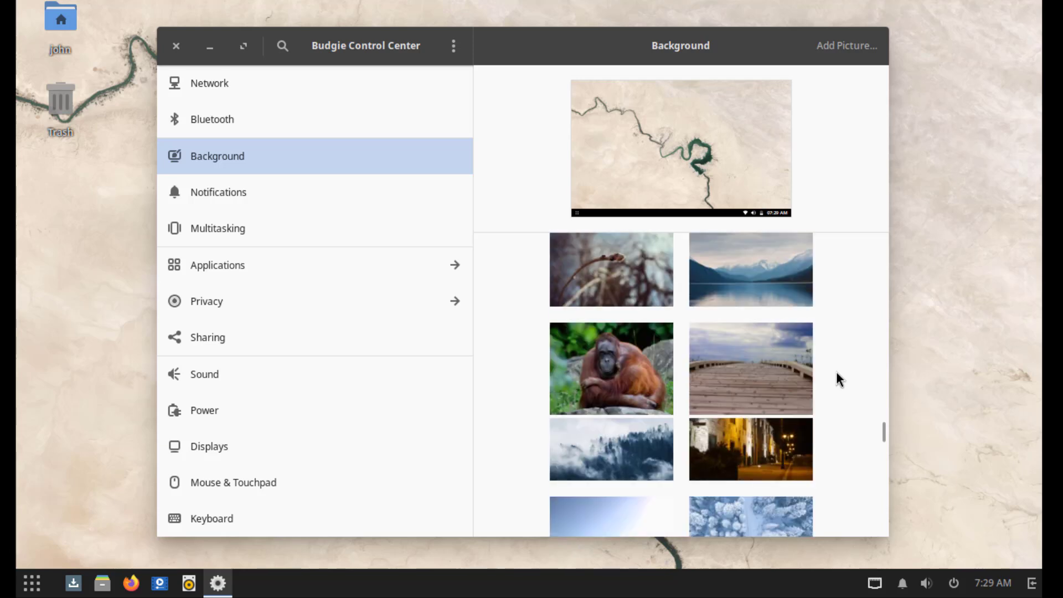
scroll(840, 380, "down", 3)
scroll(840, 379, "down", 3)
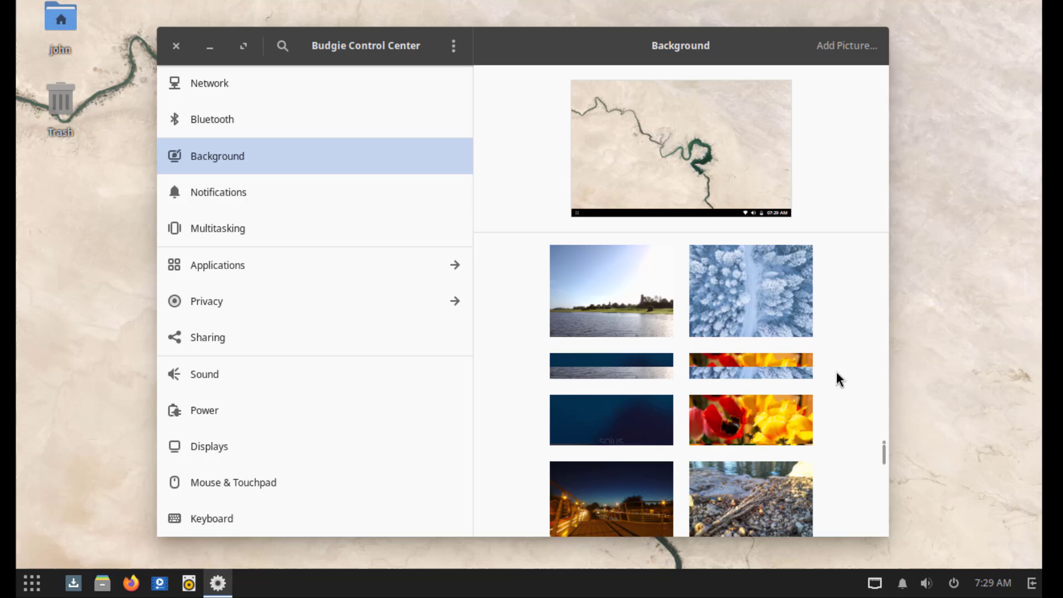
scroll(840, 380, "down", 3)
scroll(840, 380, "down", 3)
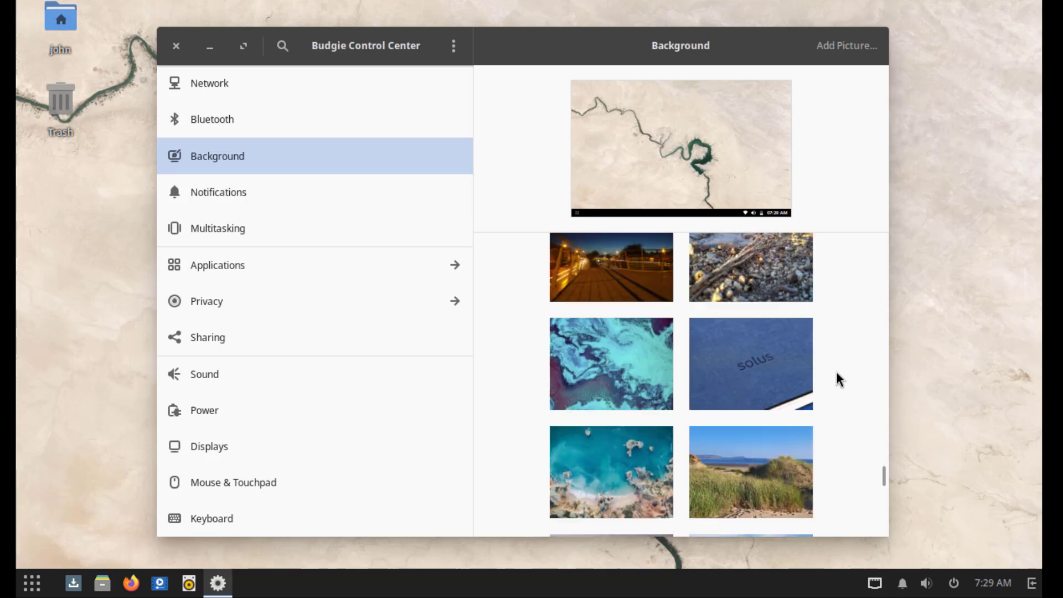
scroll(840, 380, "down", 5)
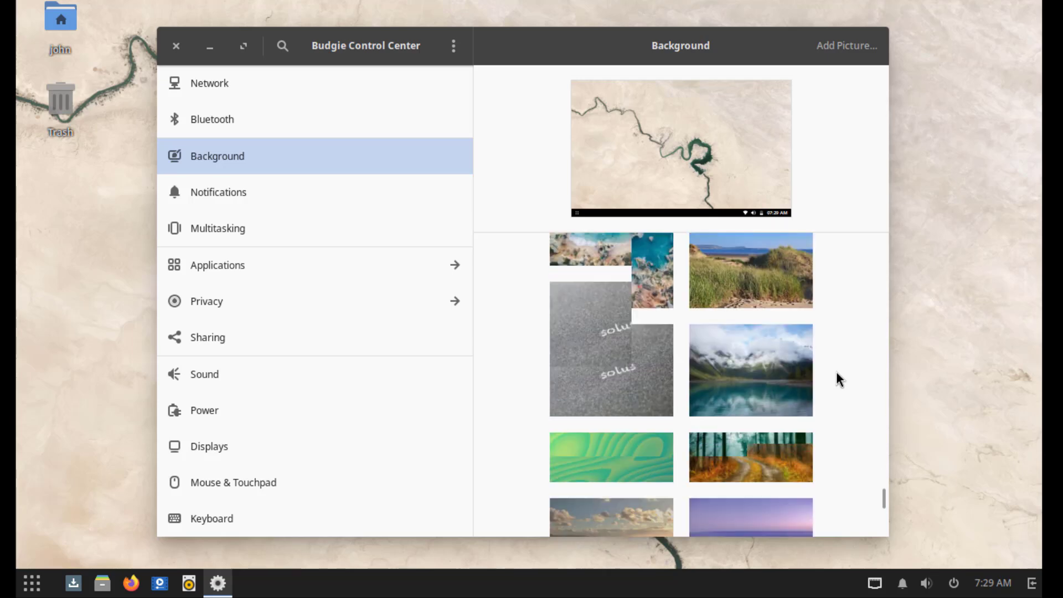
scroll(840, 380, "down", 6)
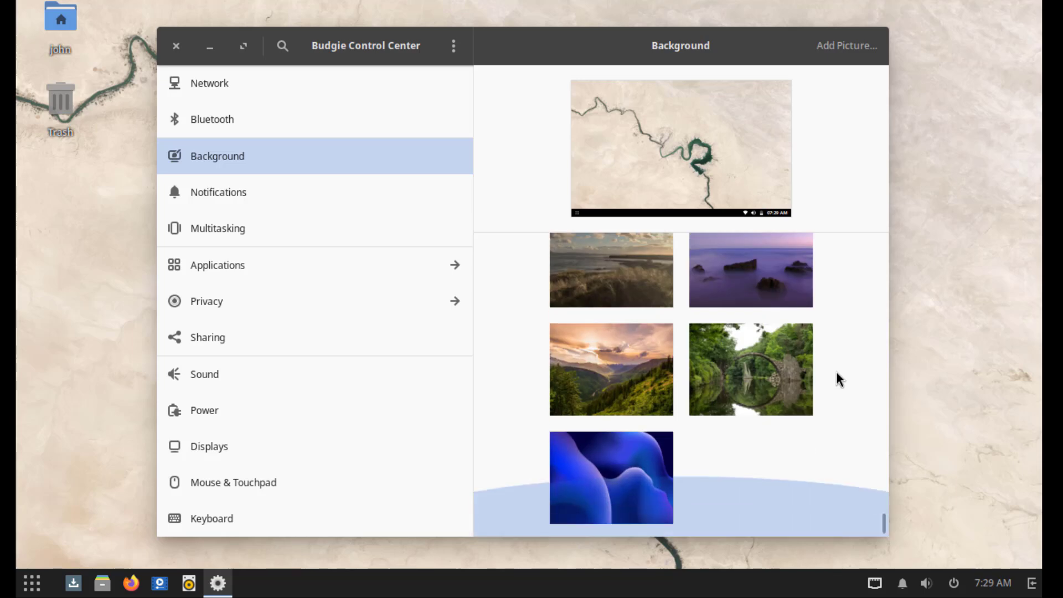
left_click(641, 384)
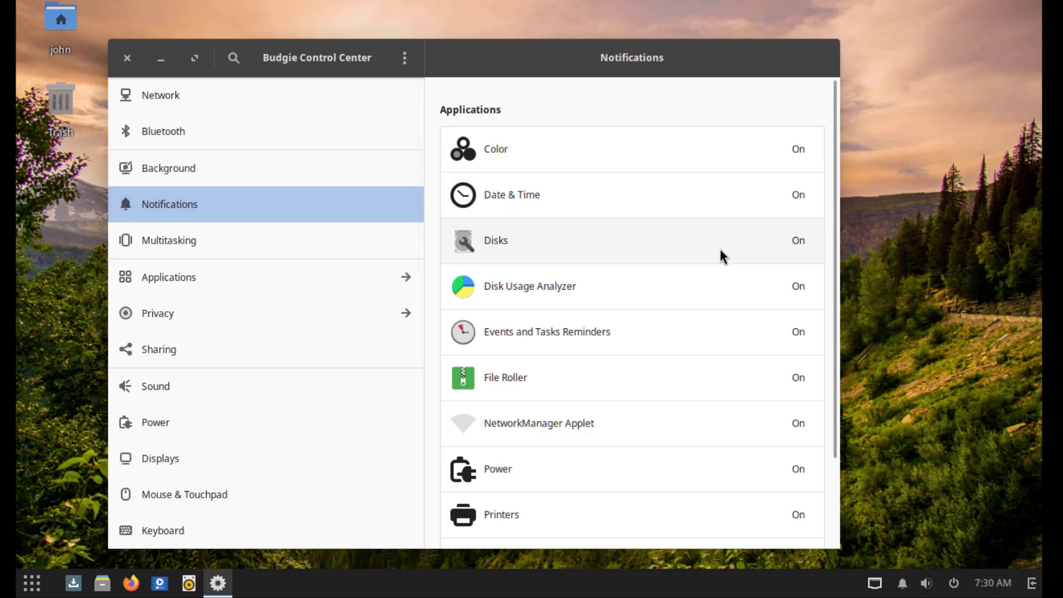
- View Multitasking's screen edge, workspace and Multi-Monitor options, and enlarge the settings window
left_click(232, 252)
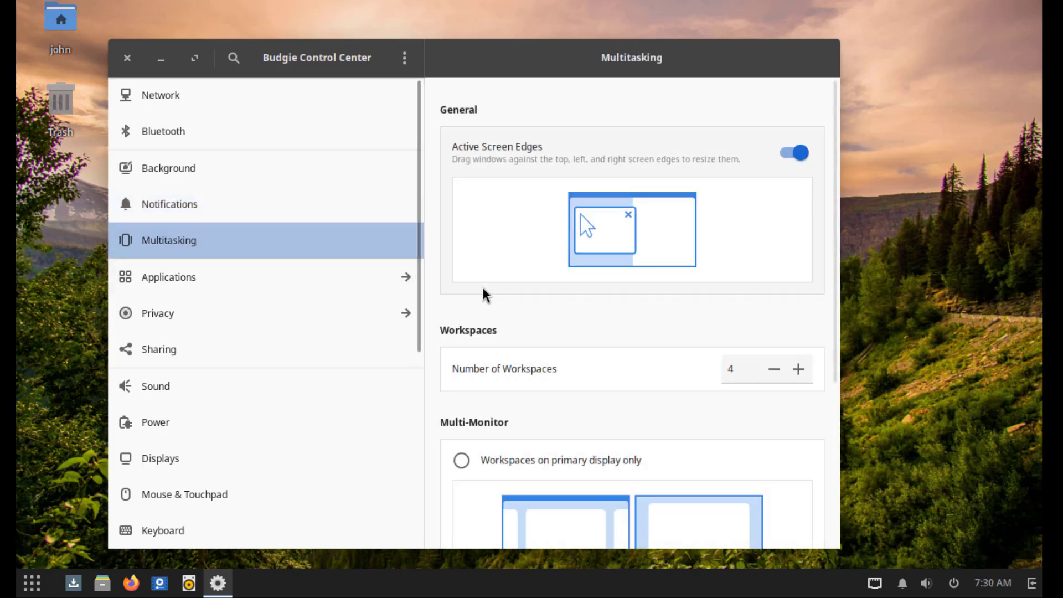
scroll(662, 337, "down", 2)
scroll(667, 337, "down", 5)
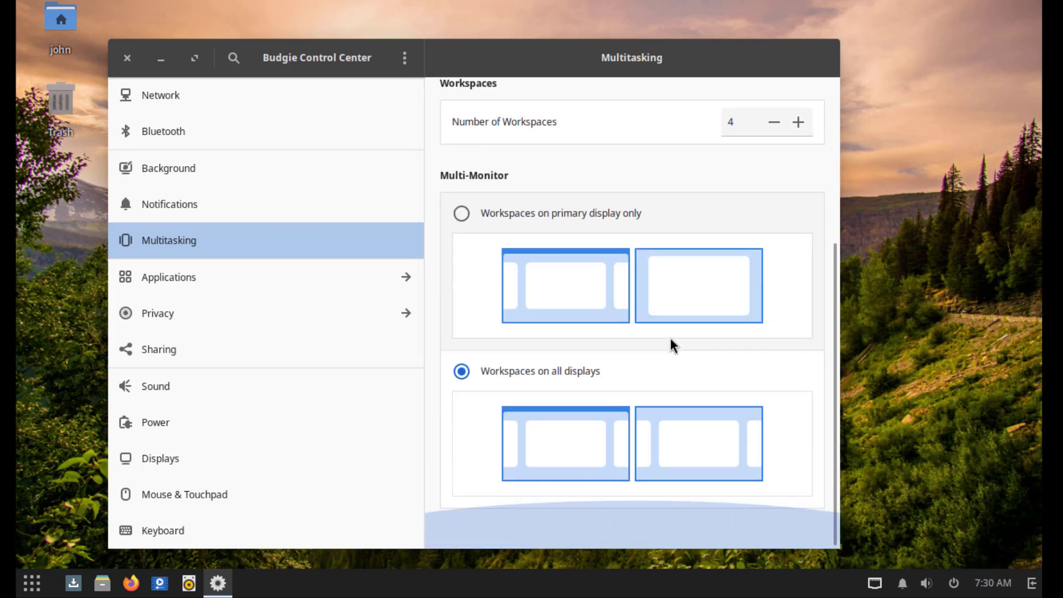
left_click_drag(841, 43, 912, 25)
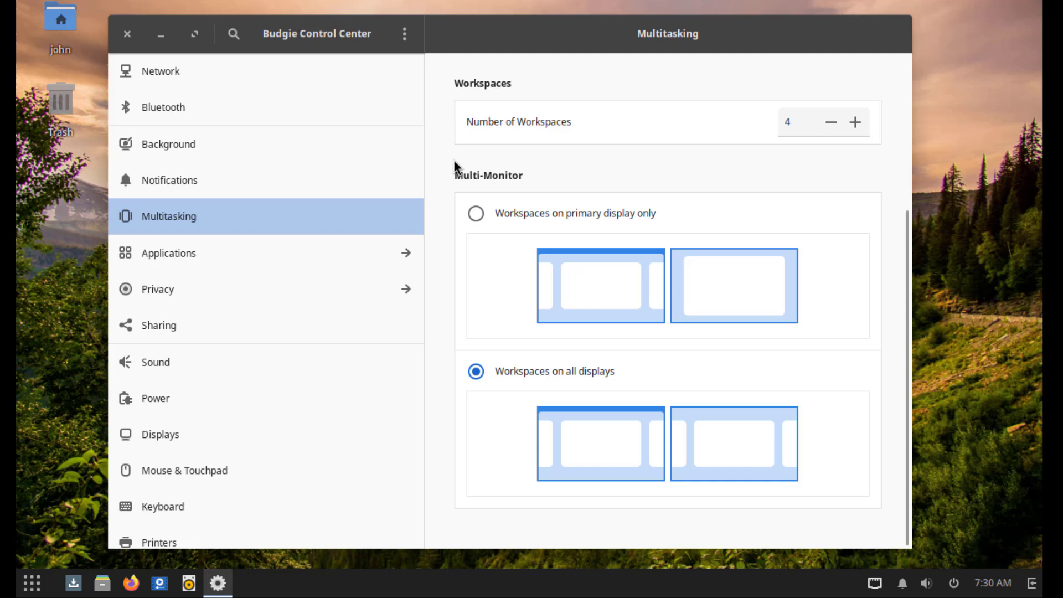
left_click(210, 253)
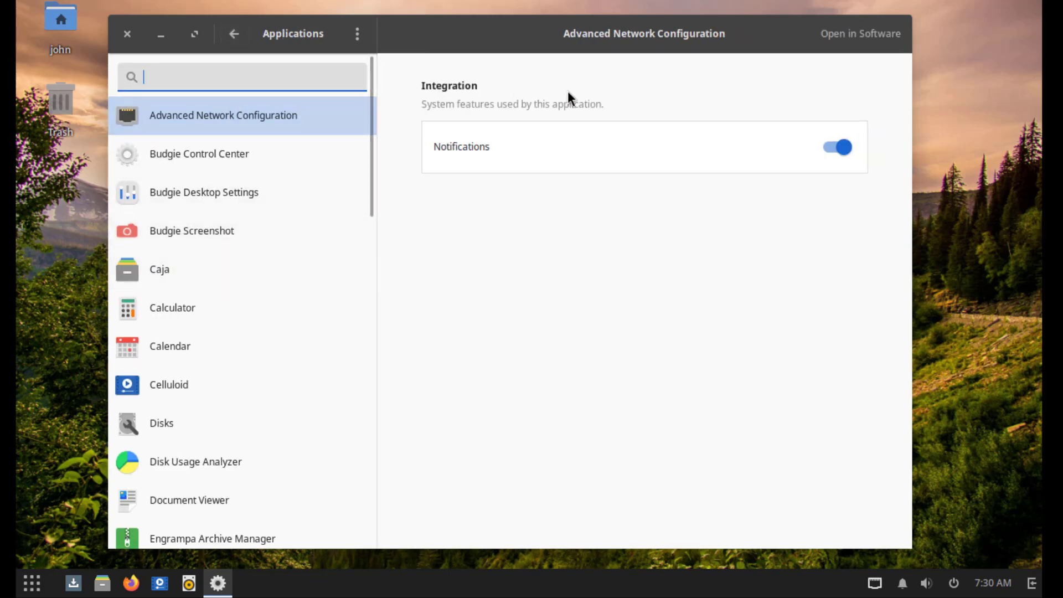
- Review app settings from Budgie Control Center through Caja, Calculator, Calendar, Celluloid, Disks and Disk Usage Analyzer
left_click(250, 160)
left_click(201, 195)
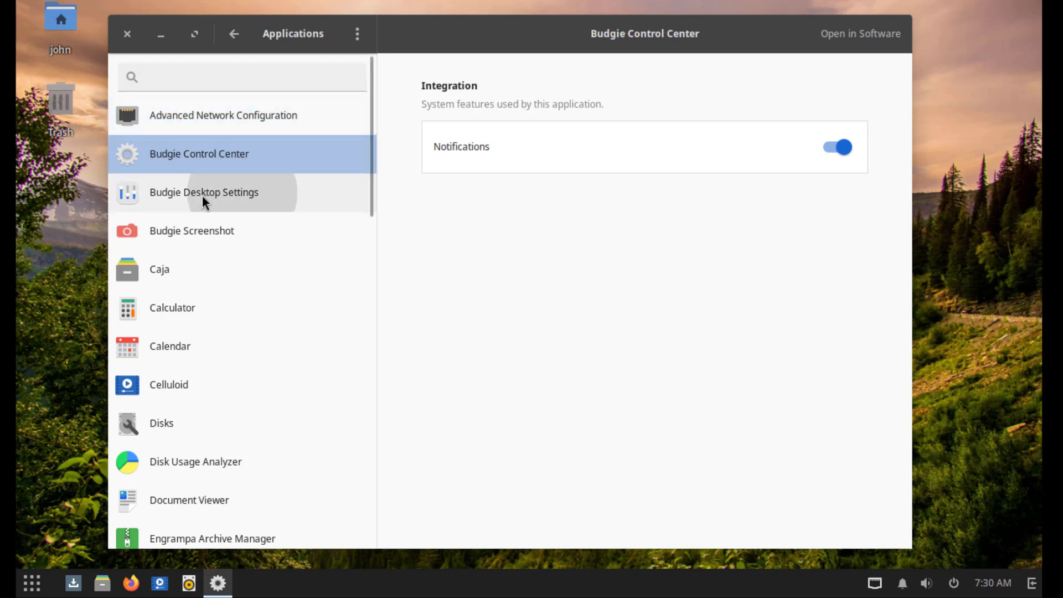
left_click(191, 241)
left_click(165, 274)
left_click(172, 306)
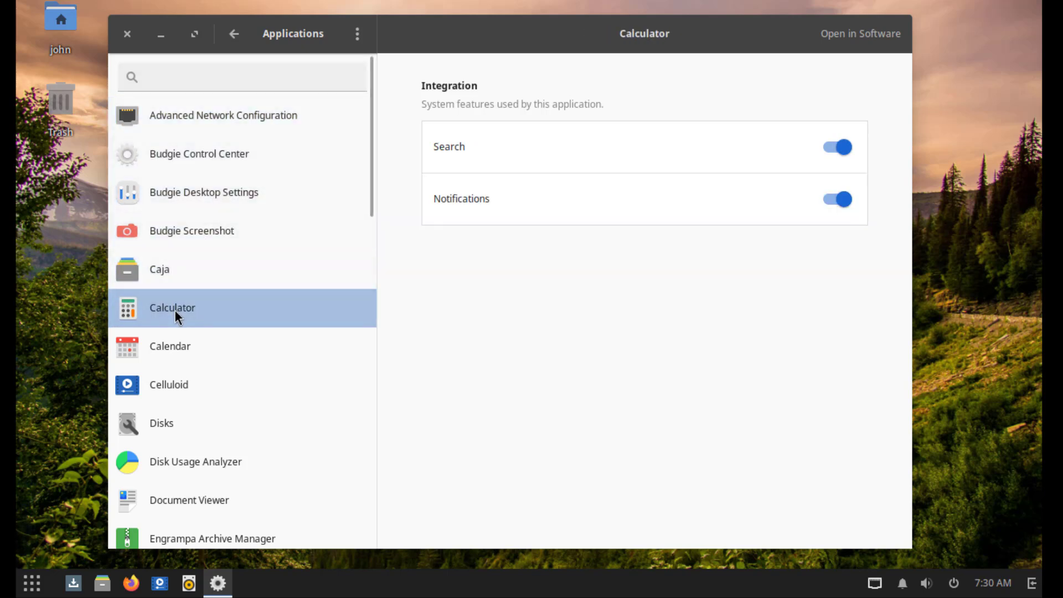
scroll(175, 310, "down", 1)
left_click(171, 294)
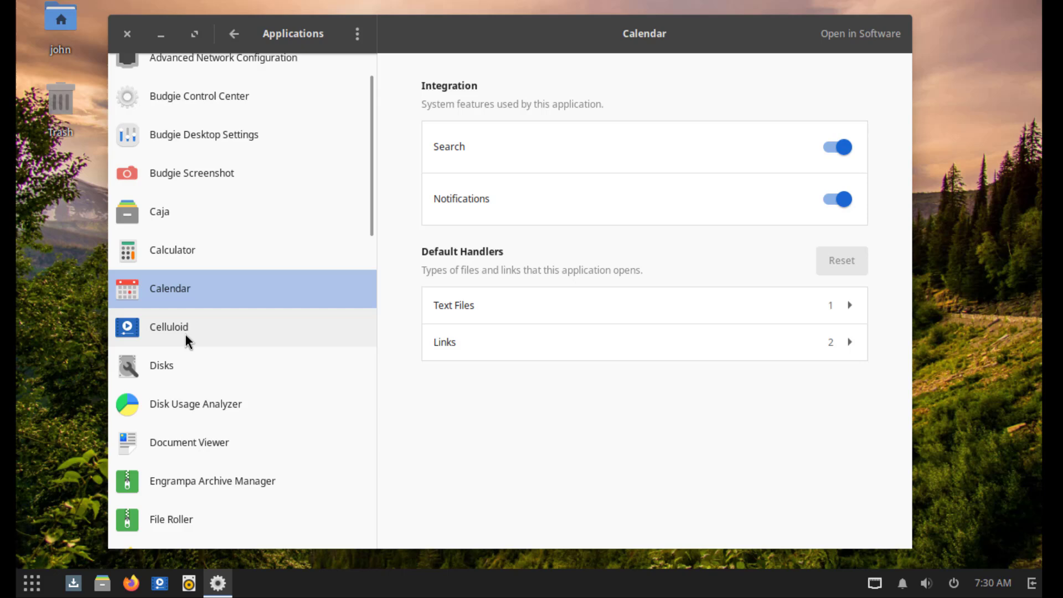
left_click(185, 332)
left_click(173, 366)
left_click(203, 403)
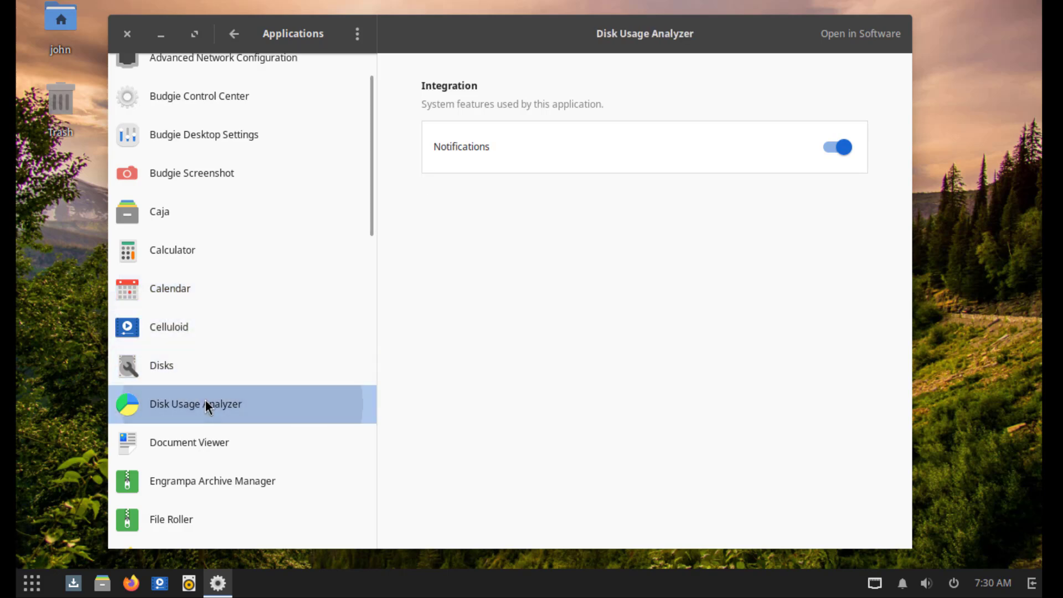
- Review settings for Document Viewer, Engrampa, File Roller, Firefox, gedit, Google Chrome, GParted and Hardware Drivers
scroll(206, 404, "down", 2)
left_click(197, 327)
left_click(202, 364)
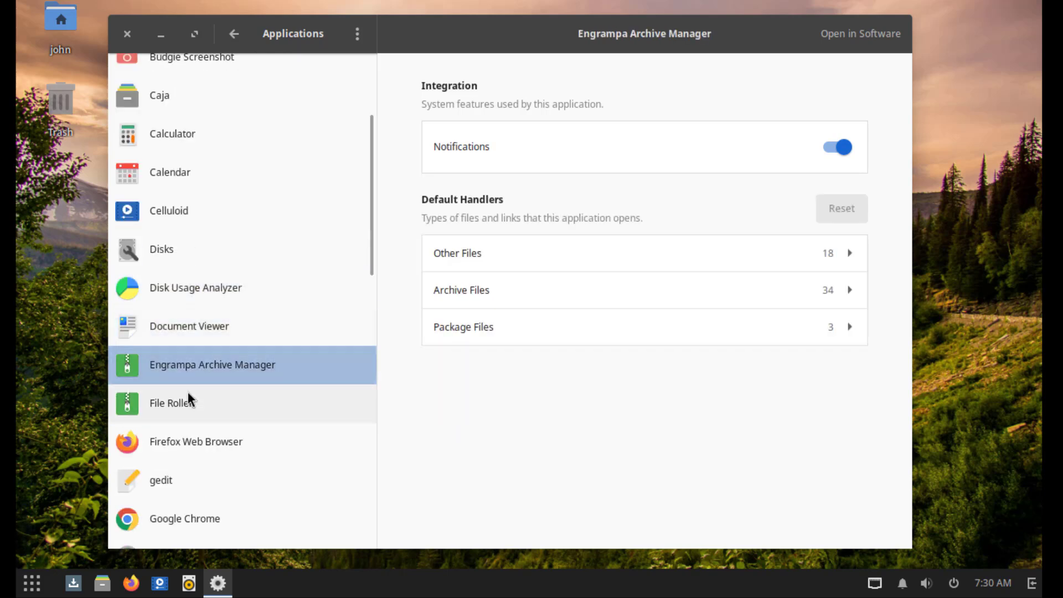
left_click(188, 401)
left_click(192, 437)
scroll(193, 410, "down", 3)
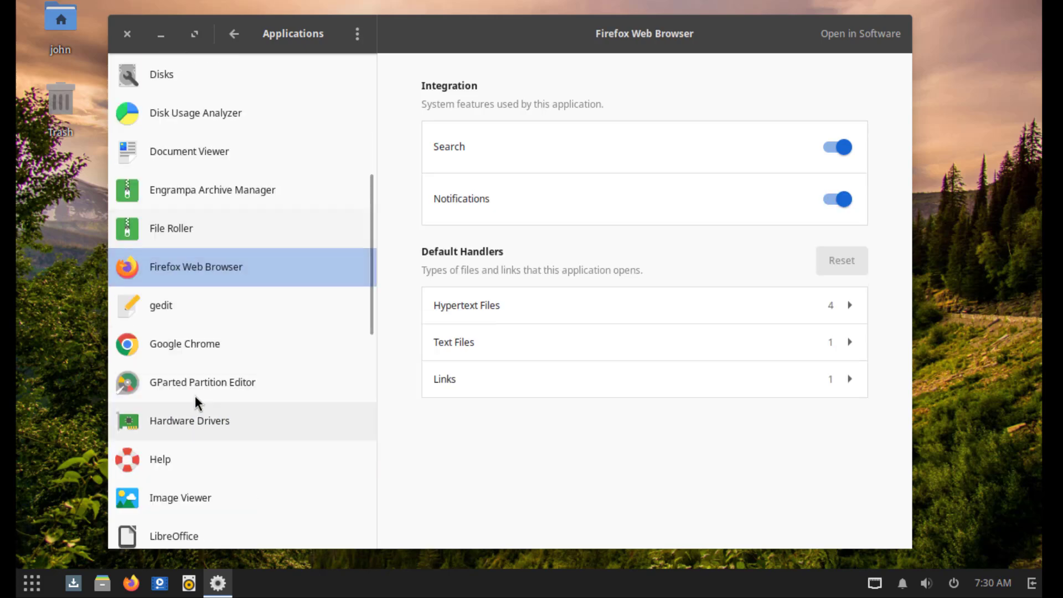
left_click(170, 316)
left_click(182, 353)
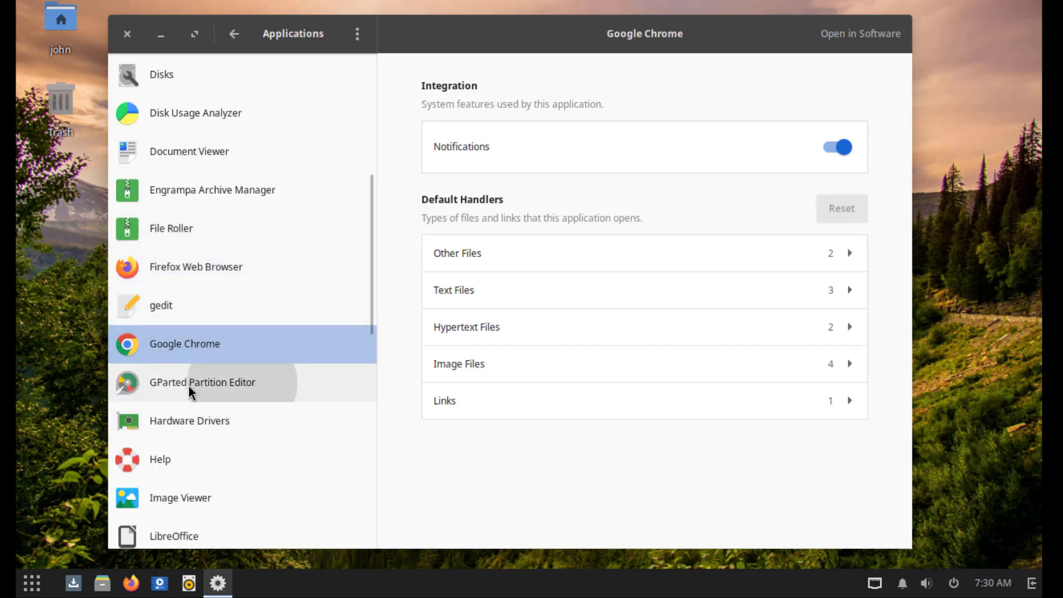
left_click(188, 384)
left_click(194, 420)
- Review settings for Help, Image Viewer, LibreOffice, Calc, Draw, Manage Printing and Nemo
scroll(208, 422, "down", 2)
left_click(167, 347)
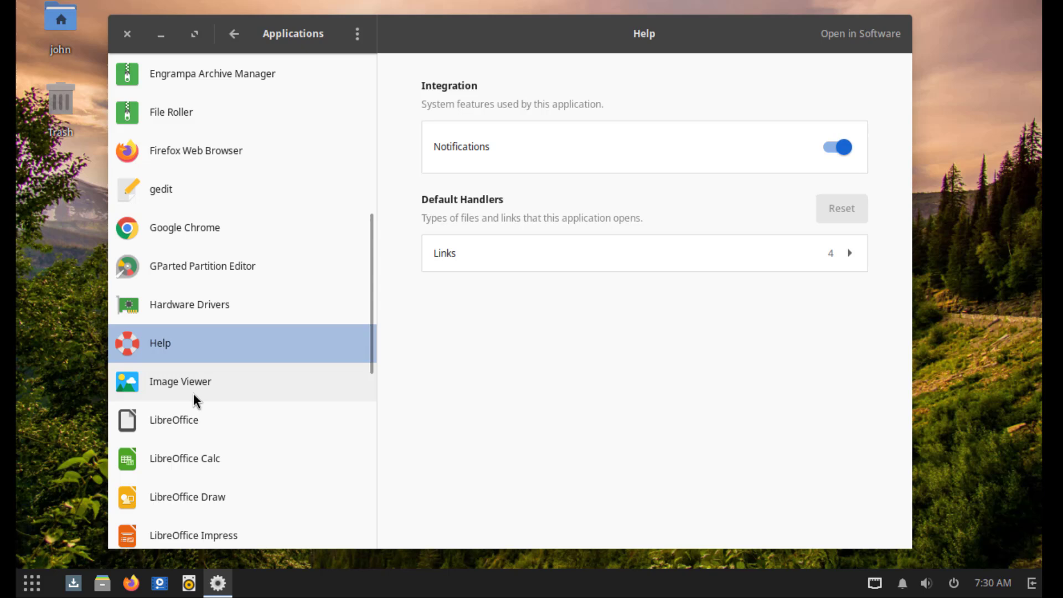
left_click(194, 388)
left_click(197, 420)
left_click(190, 457)
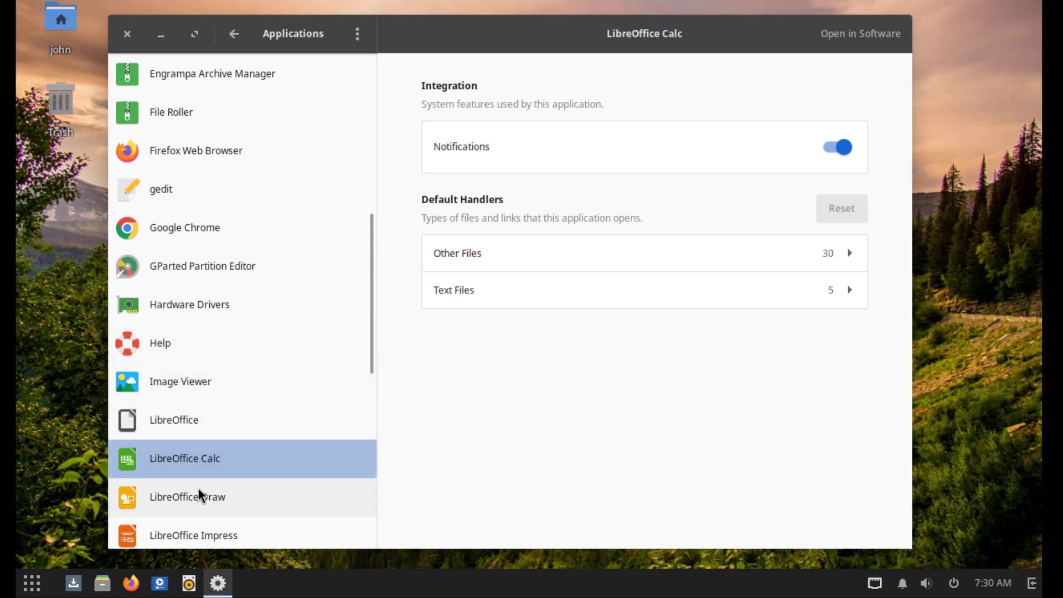
left_click(247, 487)
scroll(257, 476, "down", 5)
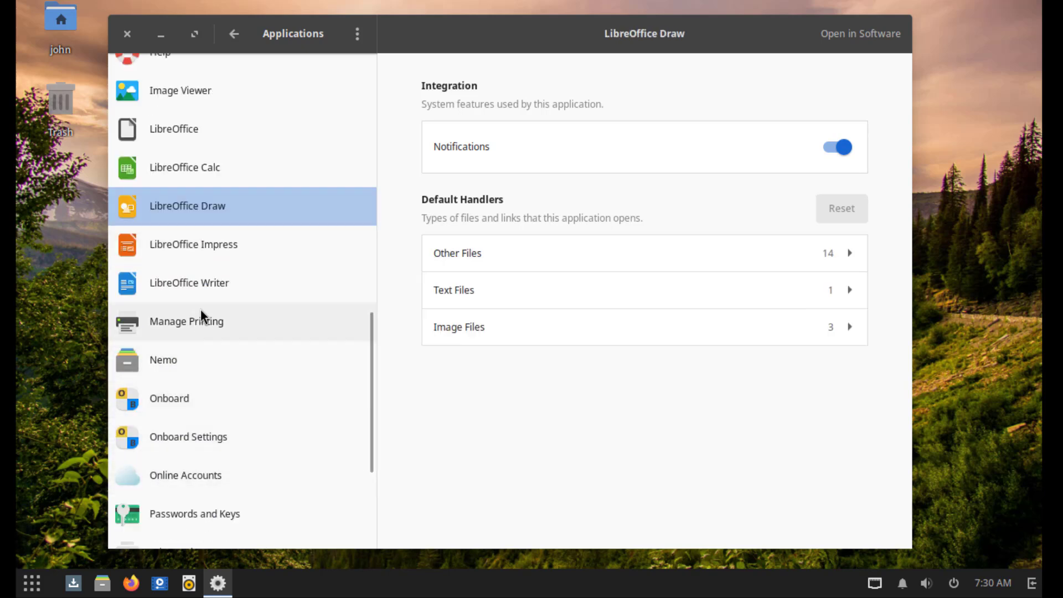
left_click(198, 321)
left_click(176, 368)
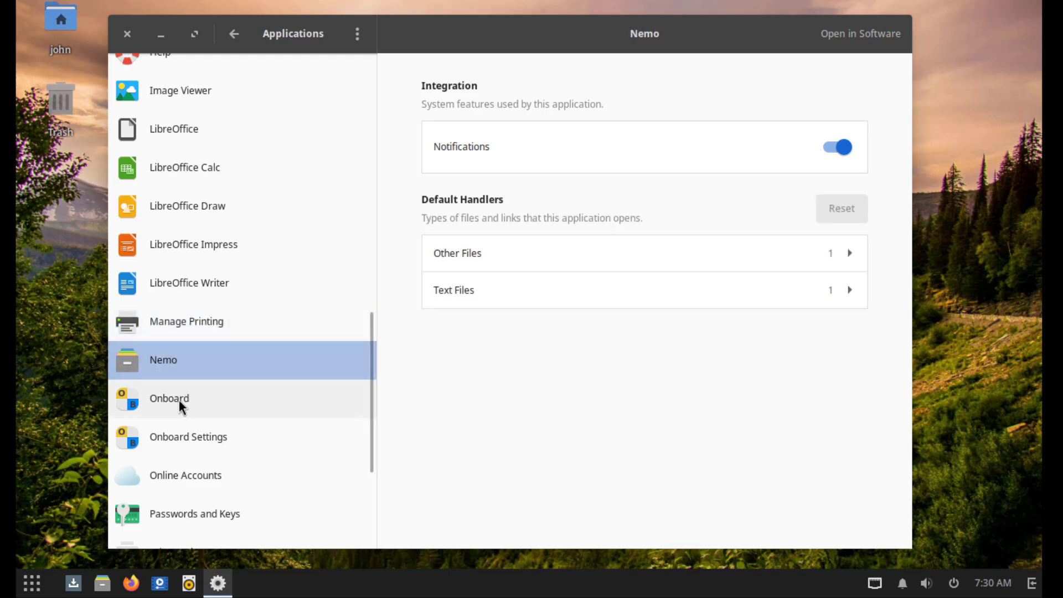
- Review Onboard, Passwords and Keys, Online Accounts, Print Settings, Rhythmbox, Software Center, System Monitor, Terminal and Thunderbird settings
left_click(183, 436)
scroll(186, 440, "down", 2)
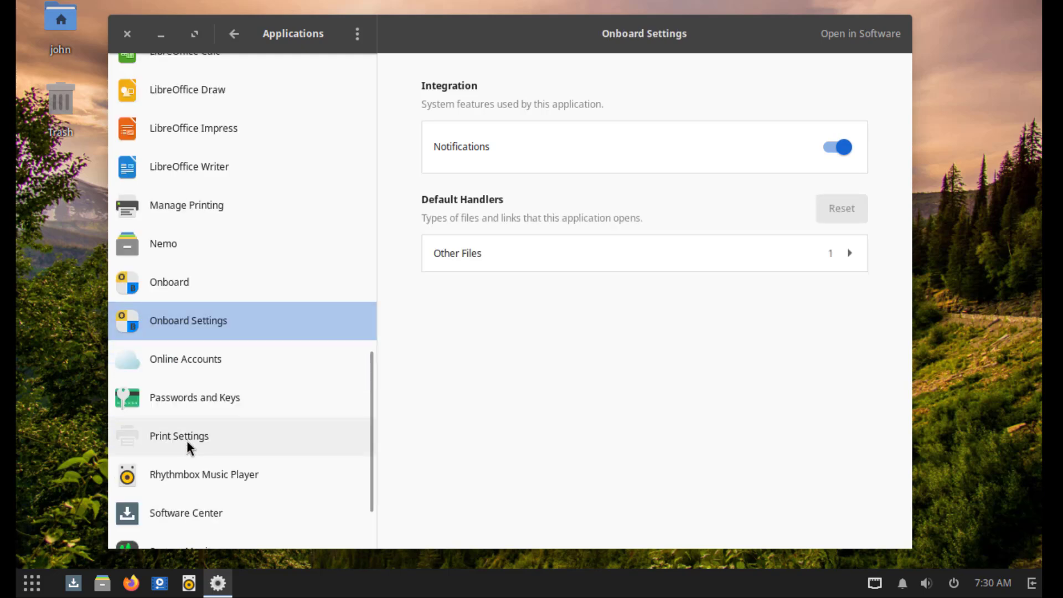
left_click(188, 405)
left_click(161, 359)
left_click(197, 397)
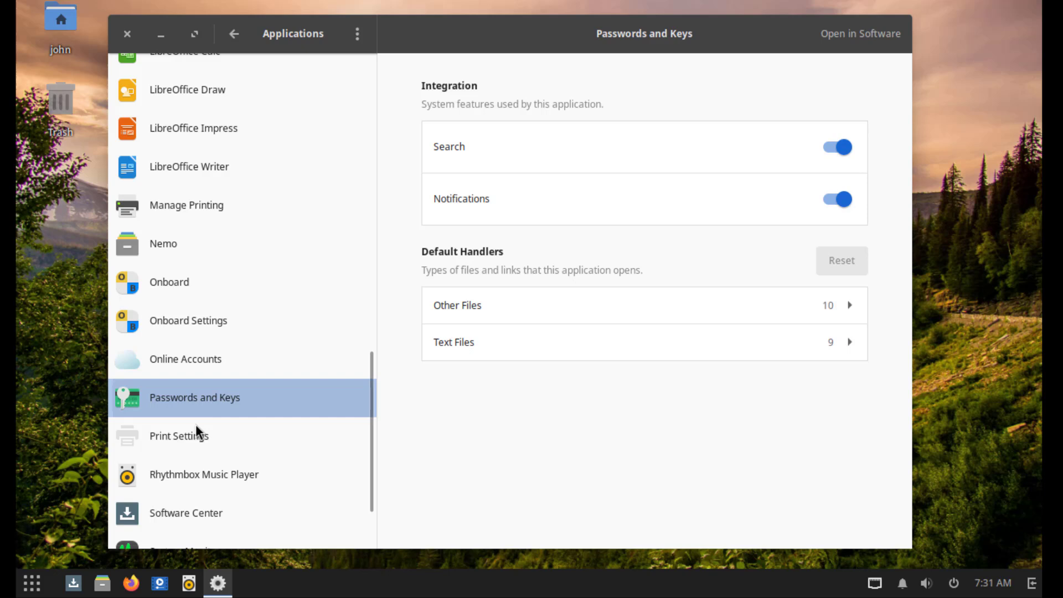
left_click(198, 443)
left_click(202, 471)
left_click(201, 509)
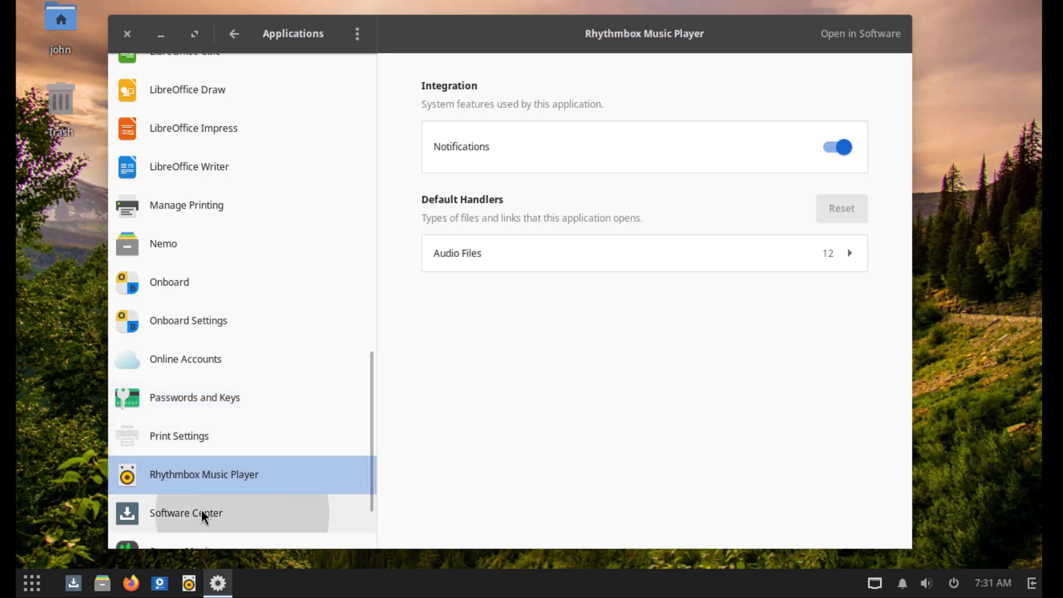
scroll(279, 474, "down", 2)
left_click(228, 464)
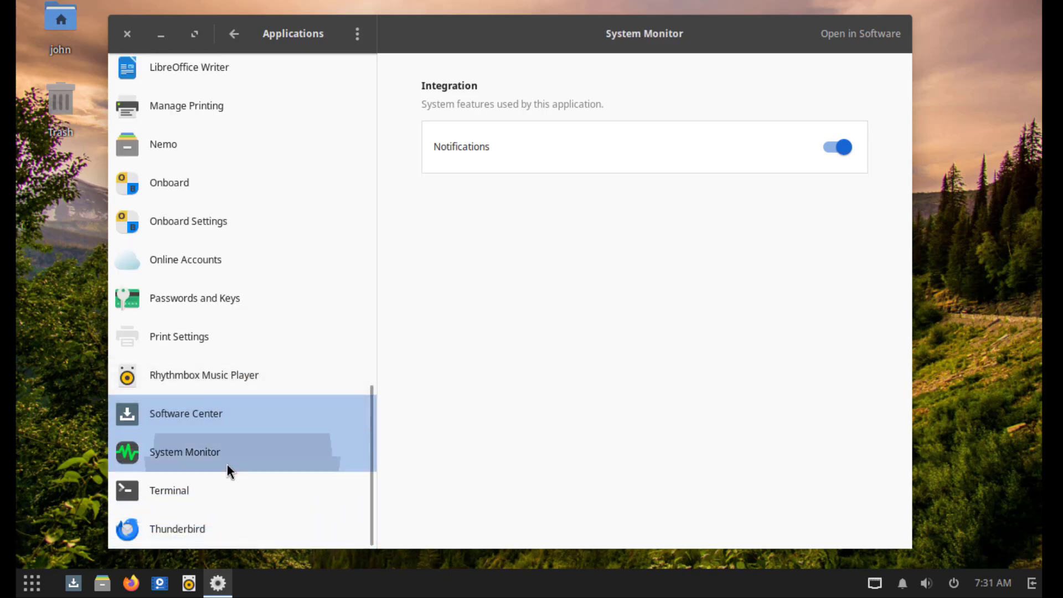
left_click(205, 501)
left_click(209, 526)
- Return to the main settings list, open Privacy's File History & Trash page, and enlarge the window
scroll(281, 237, "up", 7)
key("alt+Left")
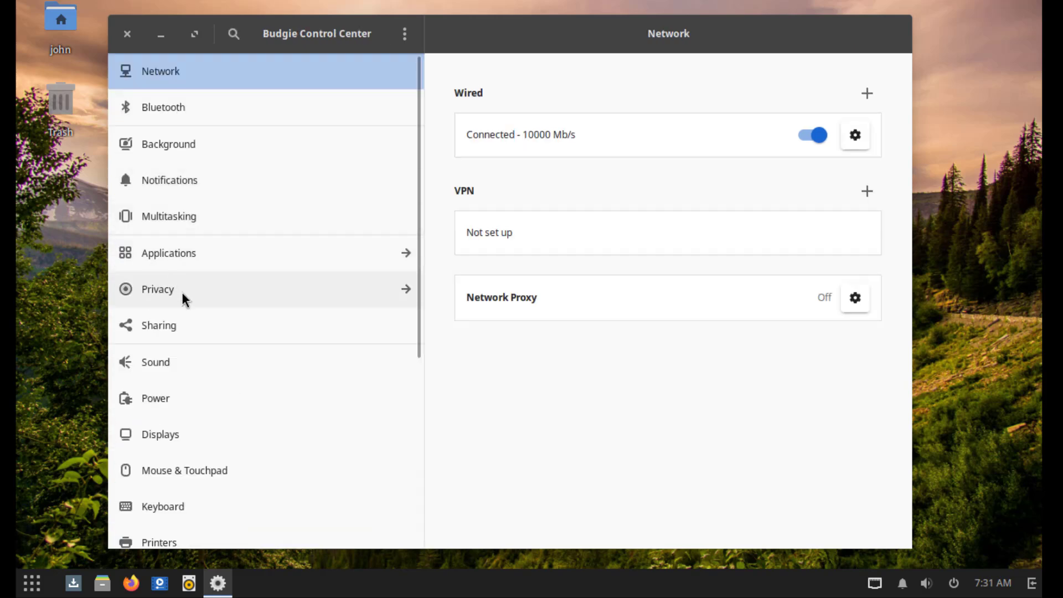
left_click(183, 292)
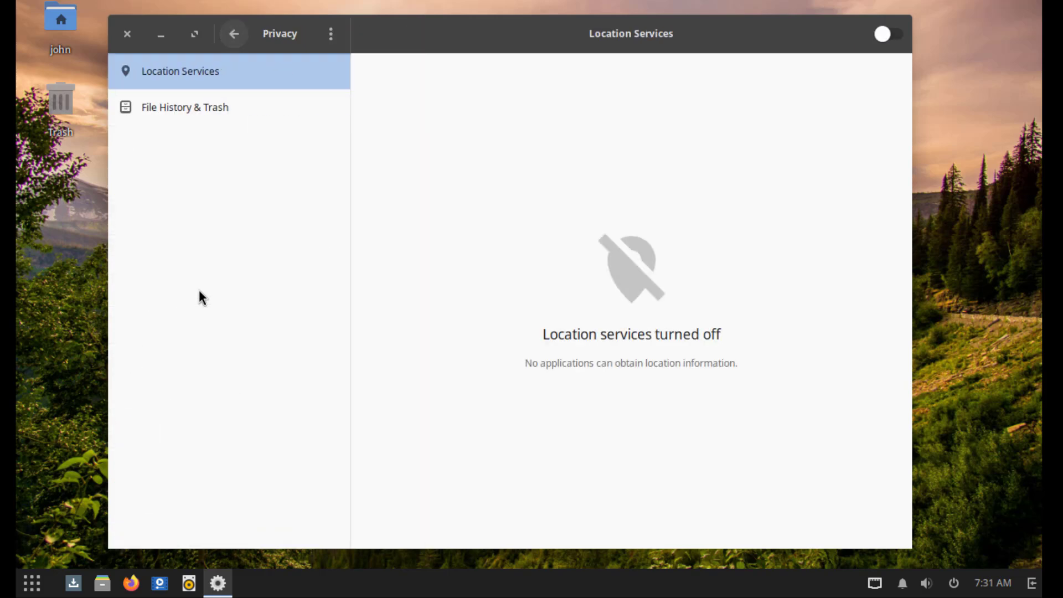
left_click(200, 112)
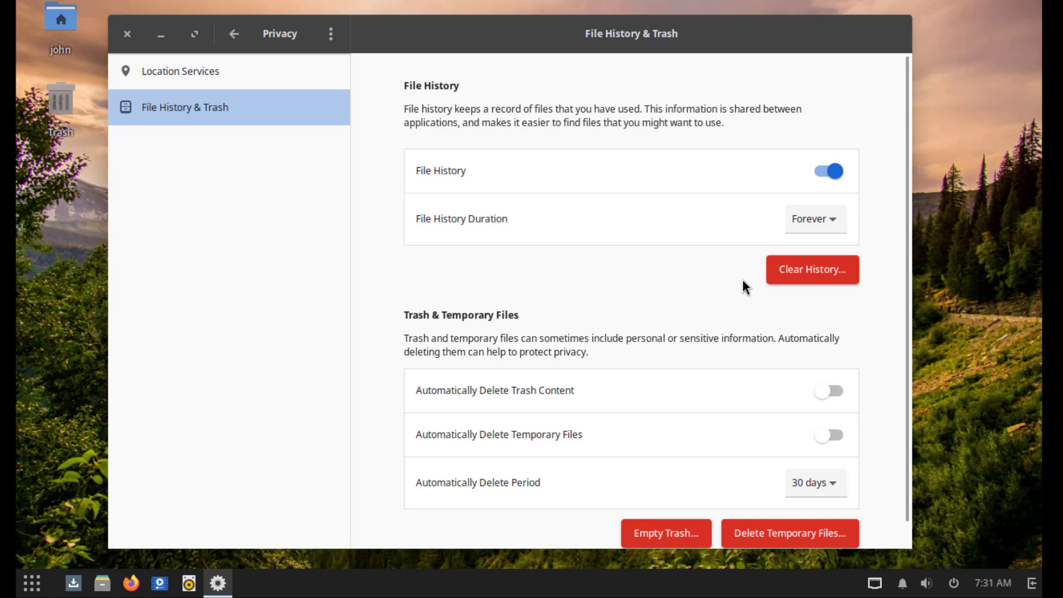
left_click_drag(911, 550, 934, 565)
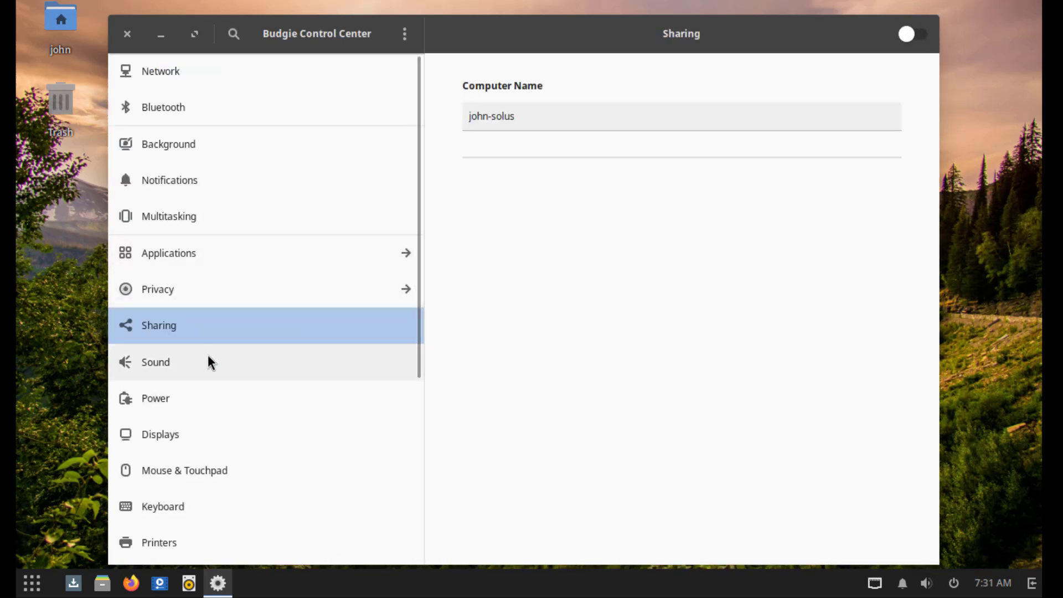
- Browse the Sound, Power and Display settings, viewing screen resolutions without changing them
left_click(206, 357)
scroll(792, 286, "down", 1)
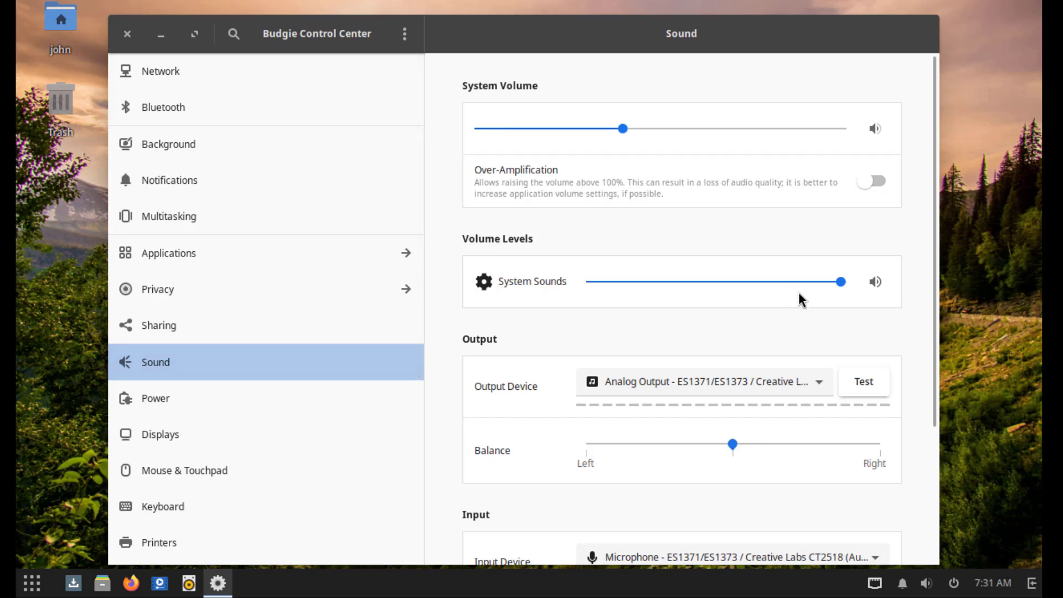
scroll(919, 382, "down", 3)
scroll(917, 388, "down", 1)
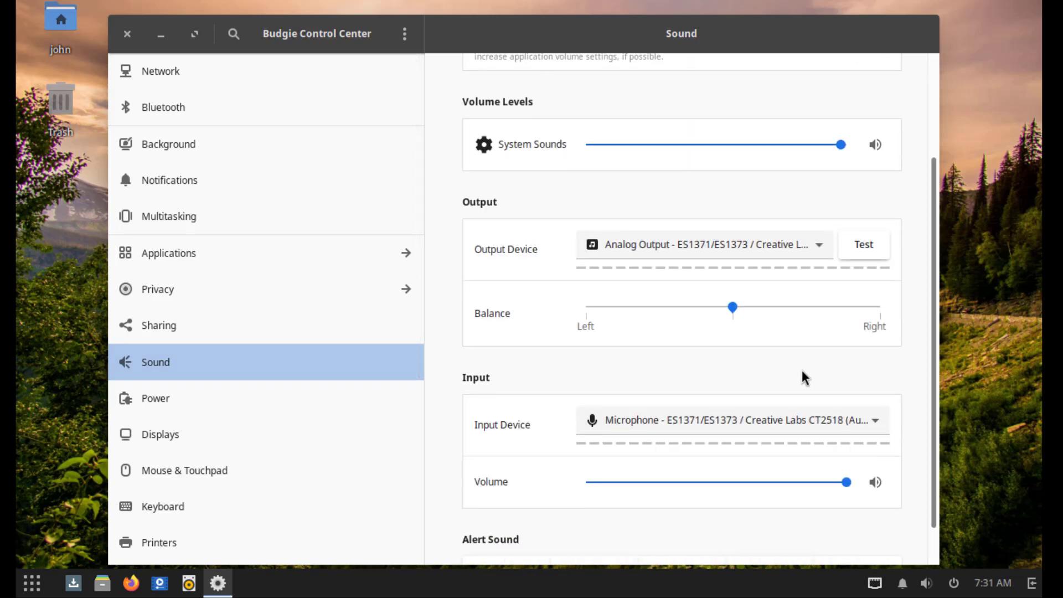
left_click(214, 409)
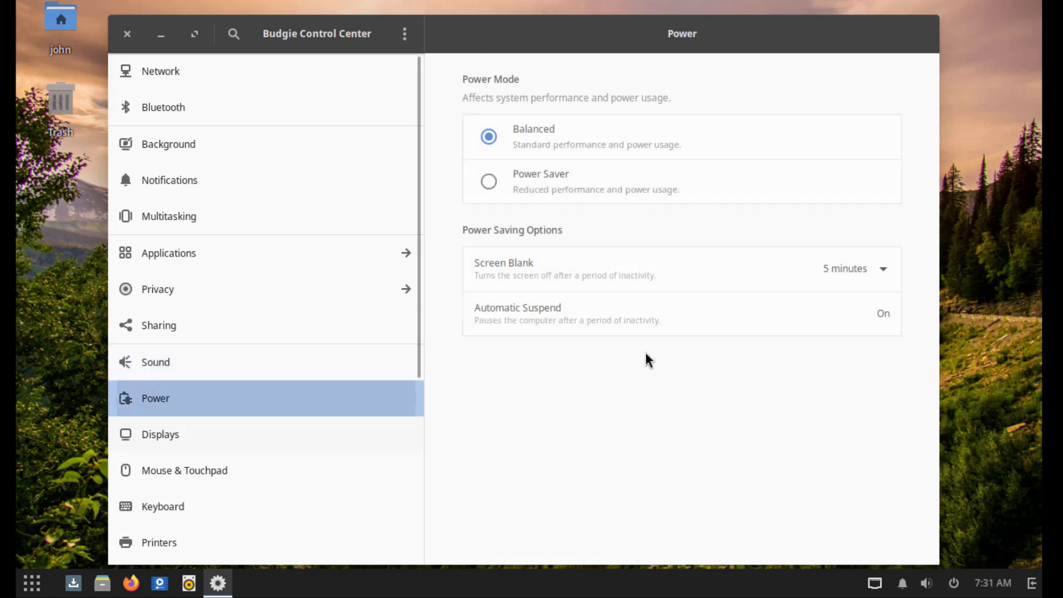
left_click(166, 433)
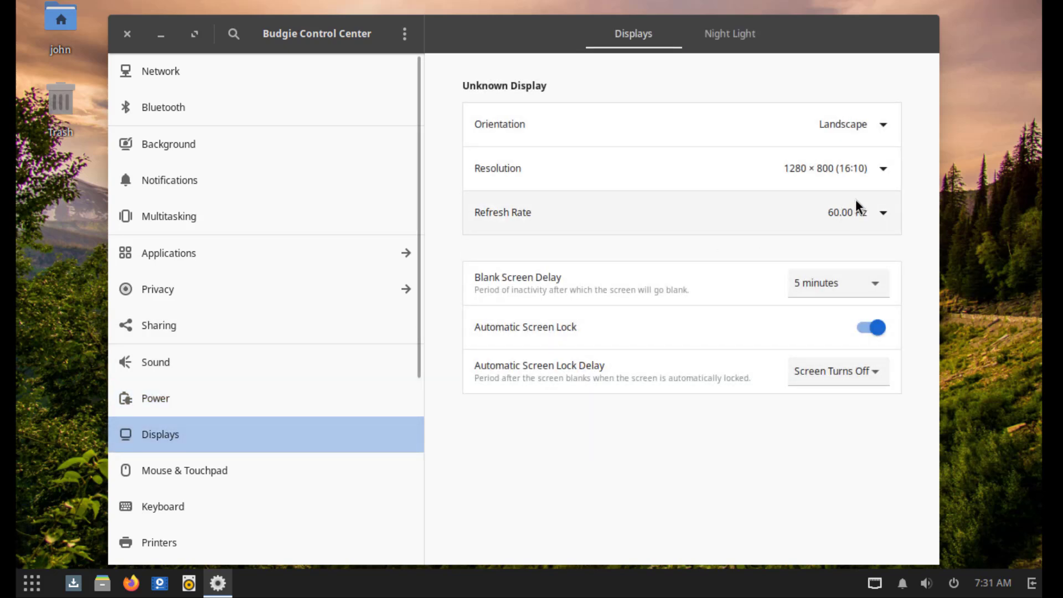
left_click(861, 171)
left_click(722, 134)
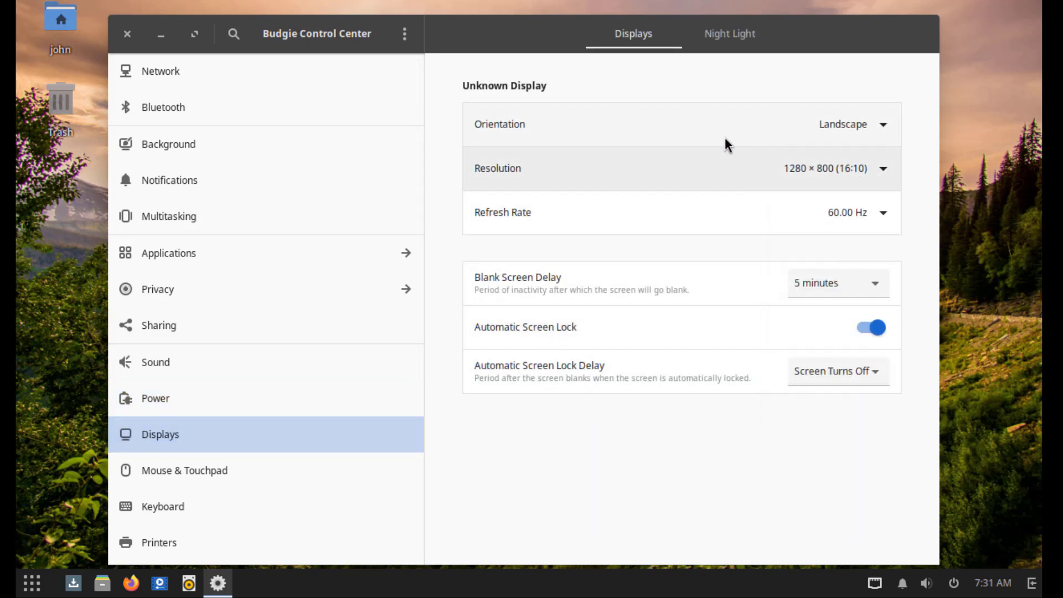
- Look through Mouse & Touchpad, Keyboard, Removable Media, Color, Region & Language, Accessibility and Users settings
left_click(222, 464)
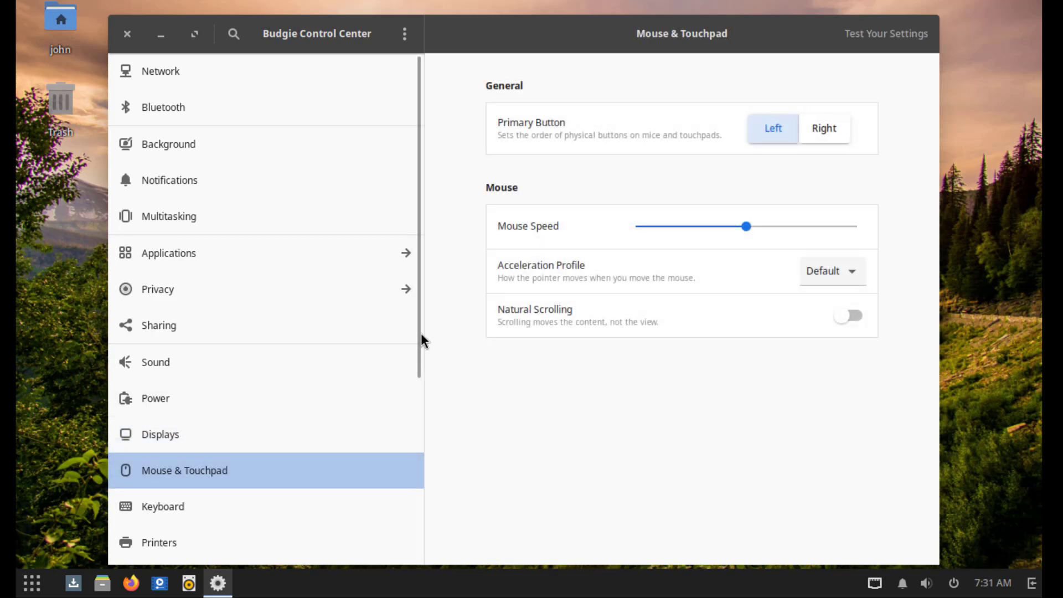
left_click_drag(417, 344, 407, 455)
left_click(189, 332)
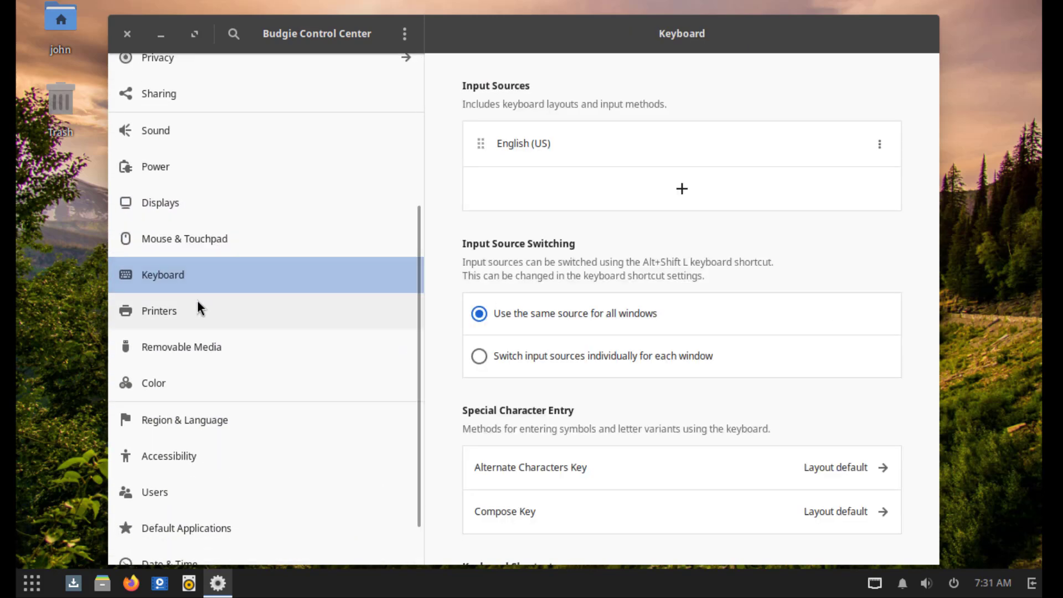
left_click(171, 345)
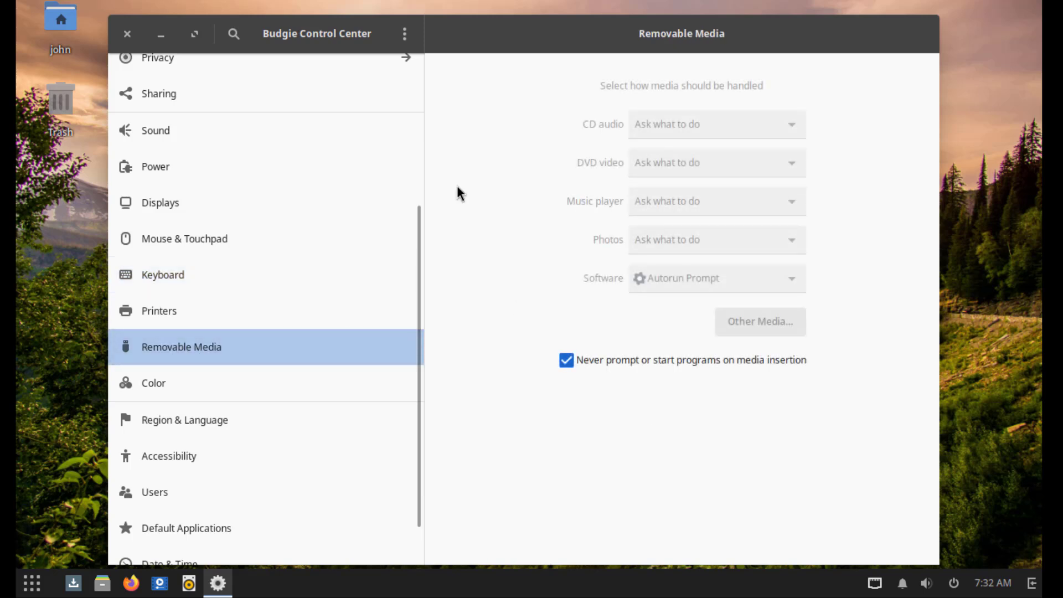
left_click(197, 383)
left_click(205, 421)
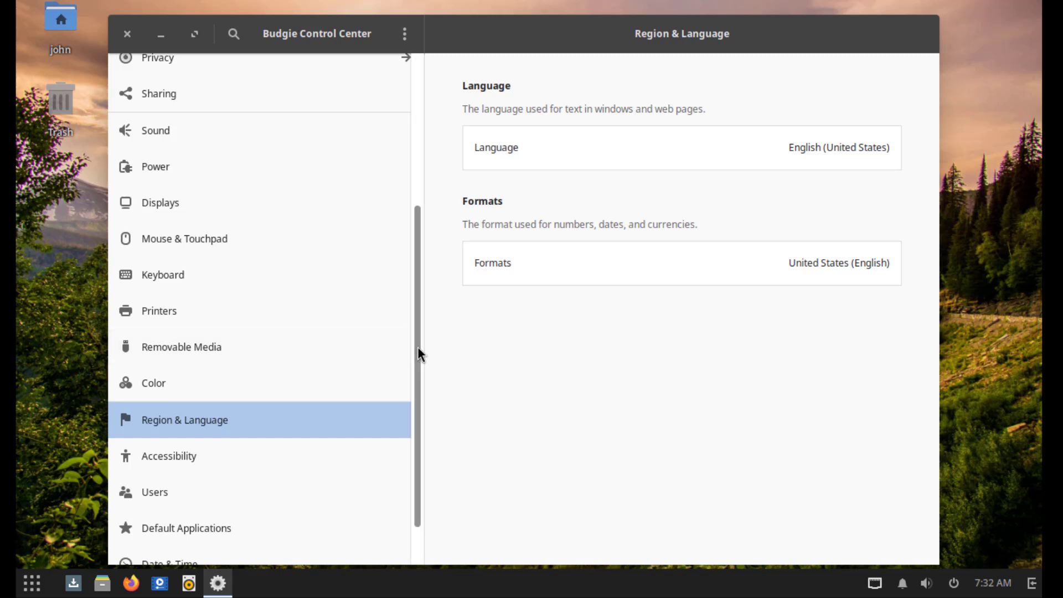
scroll(418, 349, "down", 2)
left_click(209, 401)
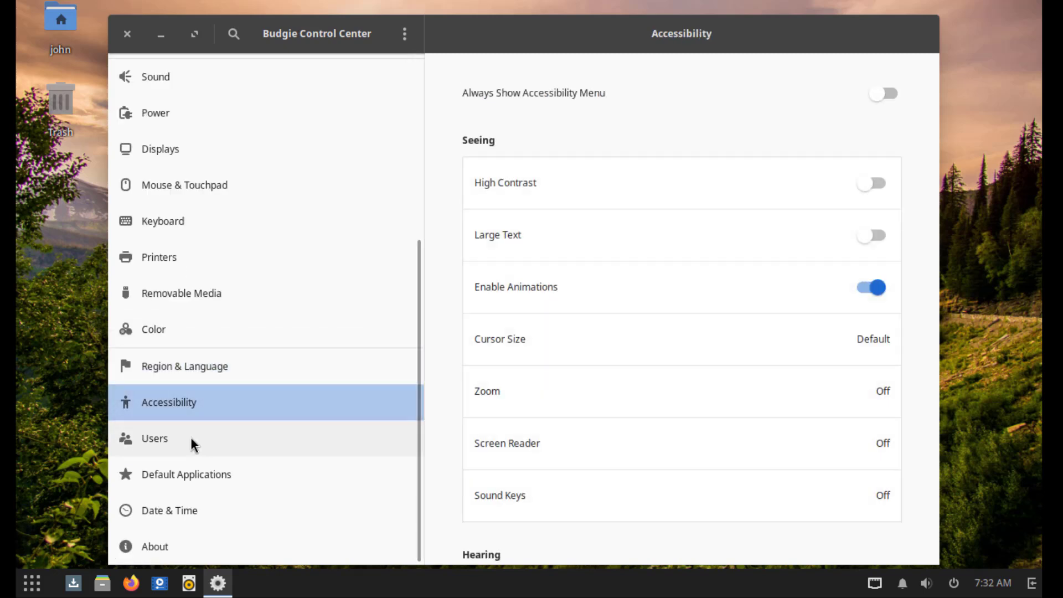
left_click(191, 437)
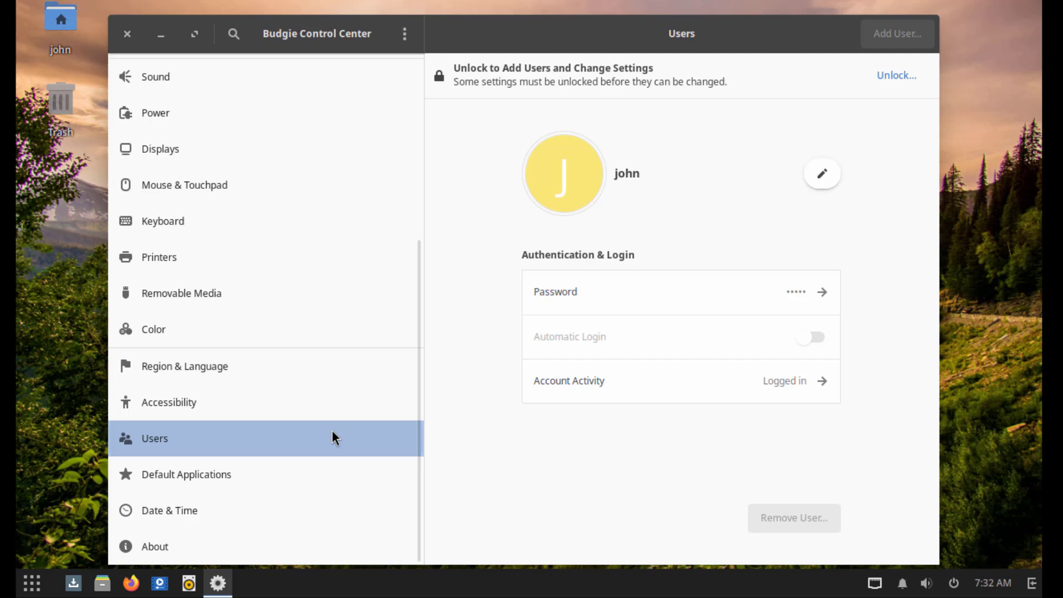
- Set Google Chrome as the default web browser, keep Nemo as file manager, then view Date & Time
key("Down")
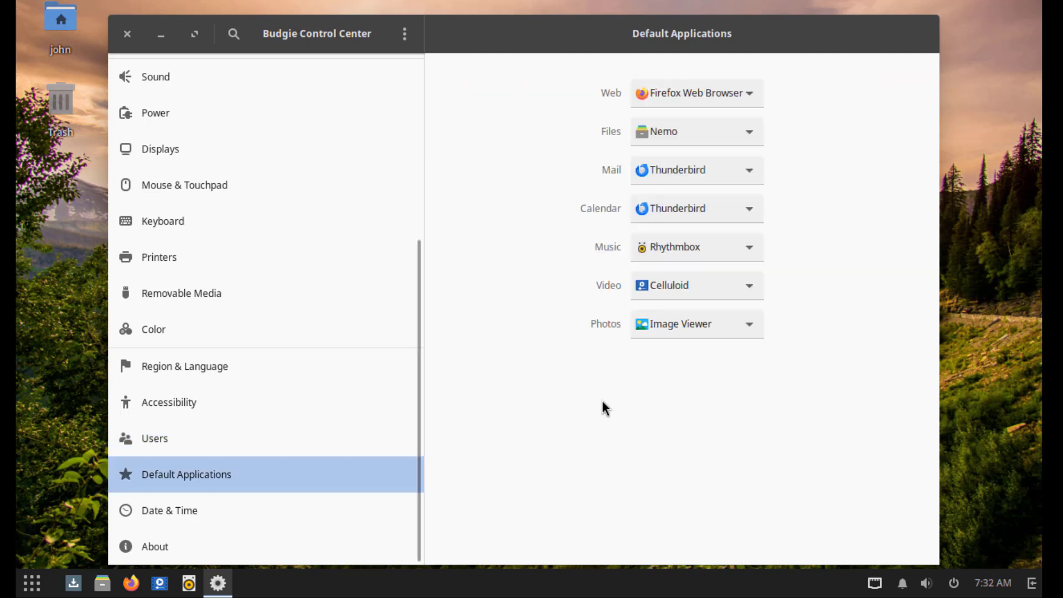
left_click(743, 93)
left_click(743, 92)
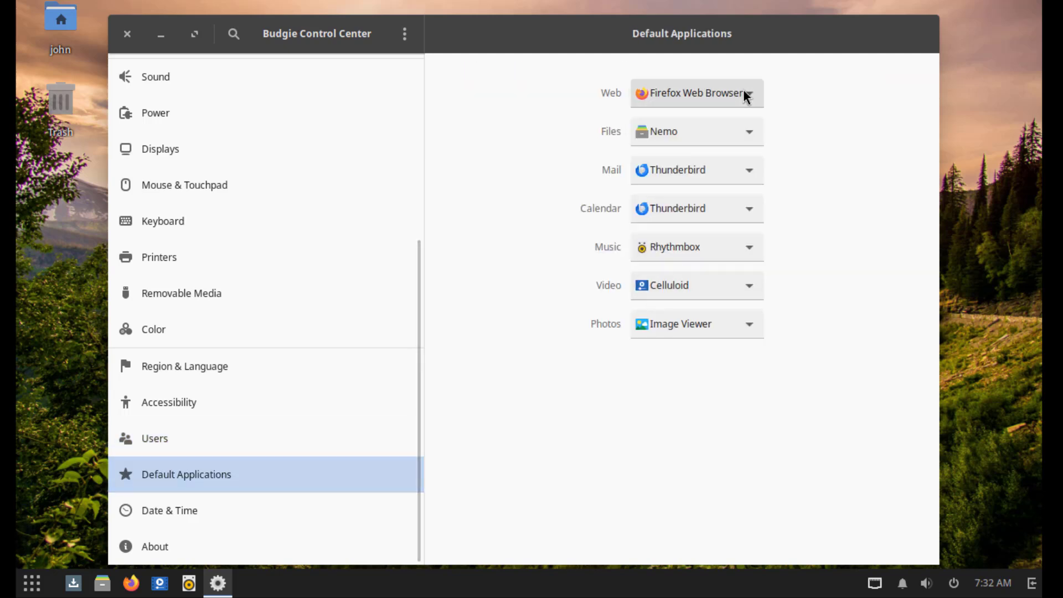
left_click(744, 93)
left_click(706, 118)
left_click(726, 131)
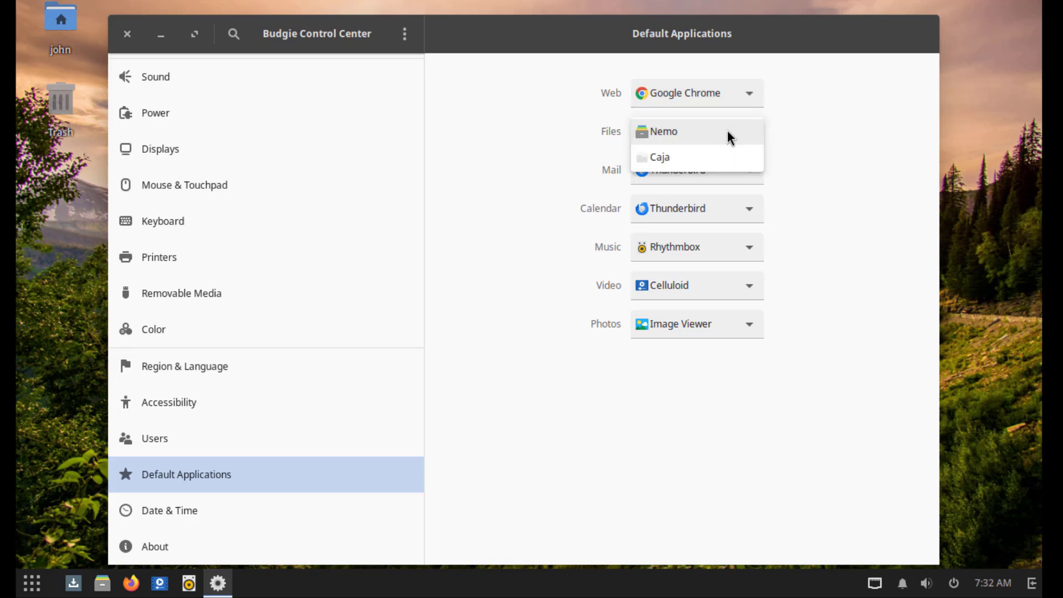
left_click(726, 131)
left_click(726, 131)
left_click(243, 501)
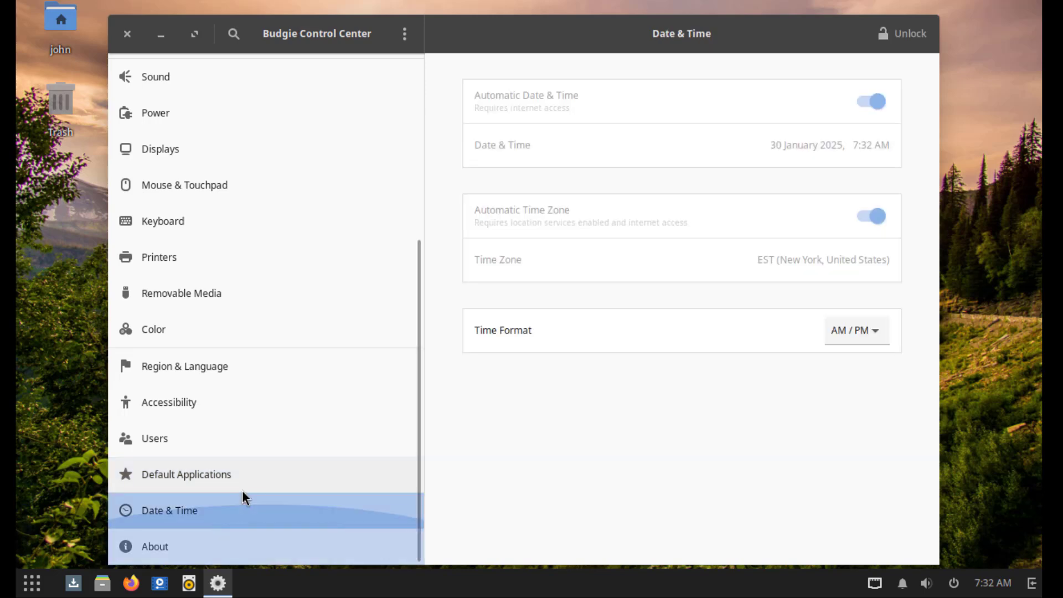
- Close Control Center, launch Engrampa Archive Manager, and show its About information (version 1.28.2)
key("alt+F4")
key("super")
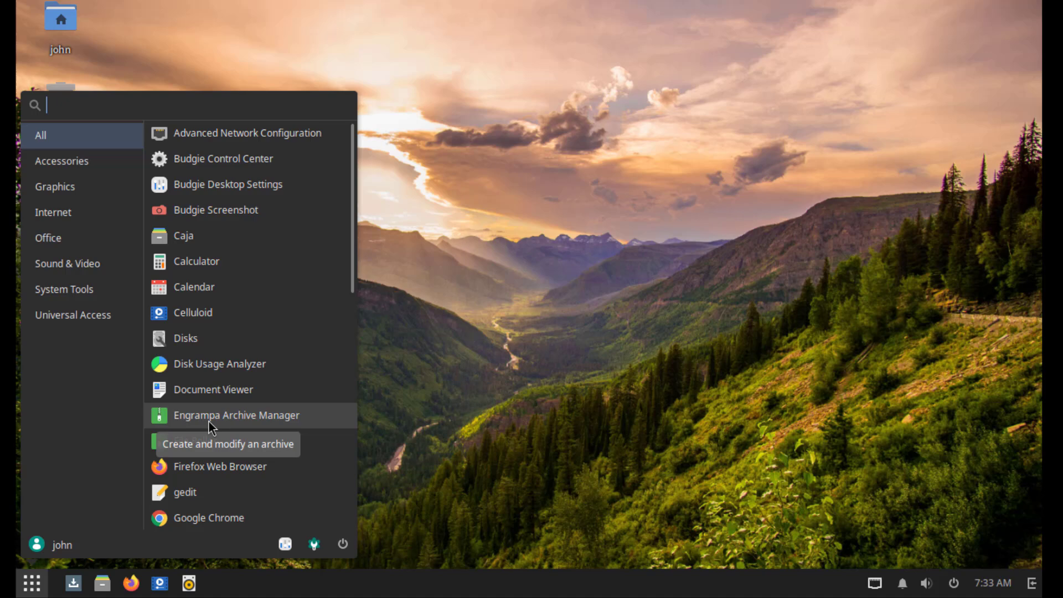
left_click(251, 417)
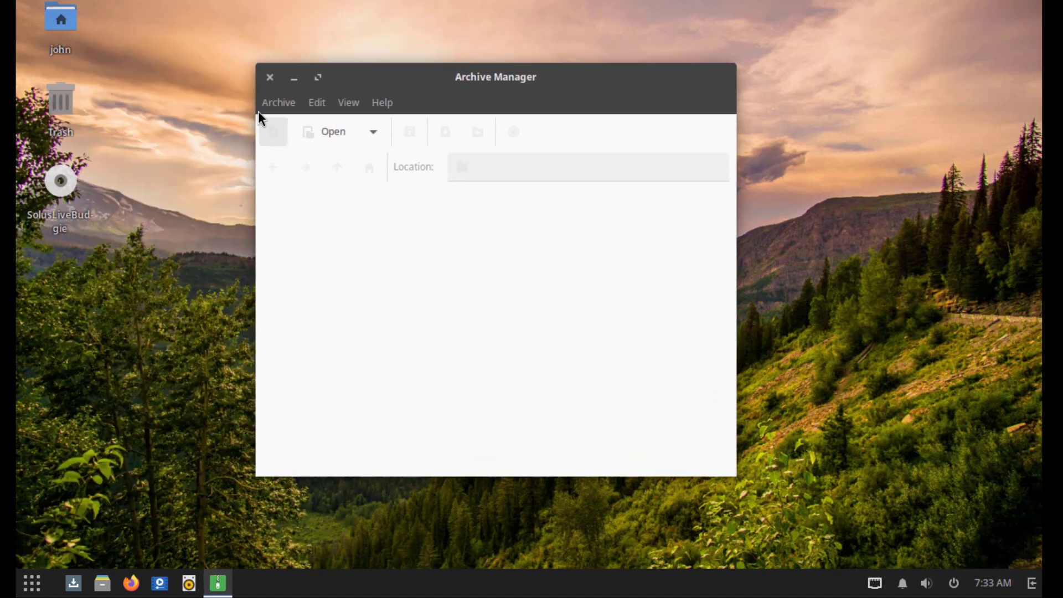
left_click(274, 105)
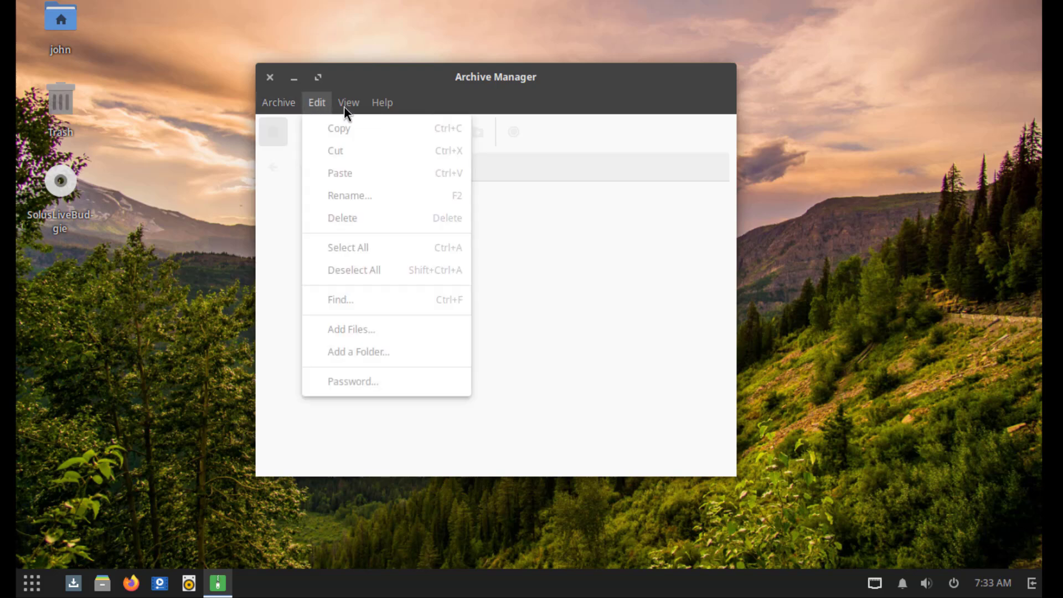
mouse_move(383, 105)
left_click(398, 149)
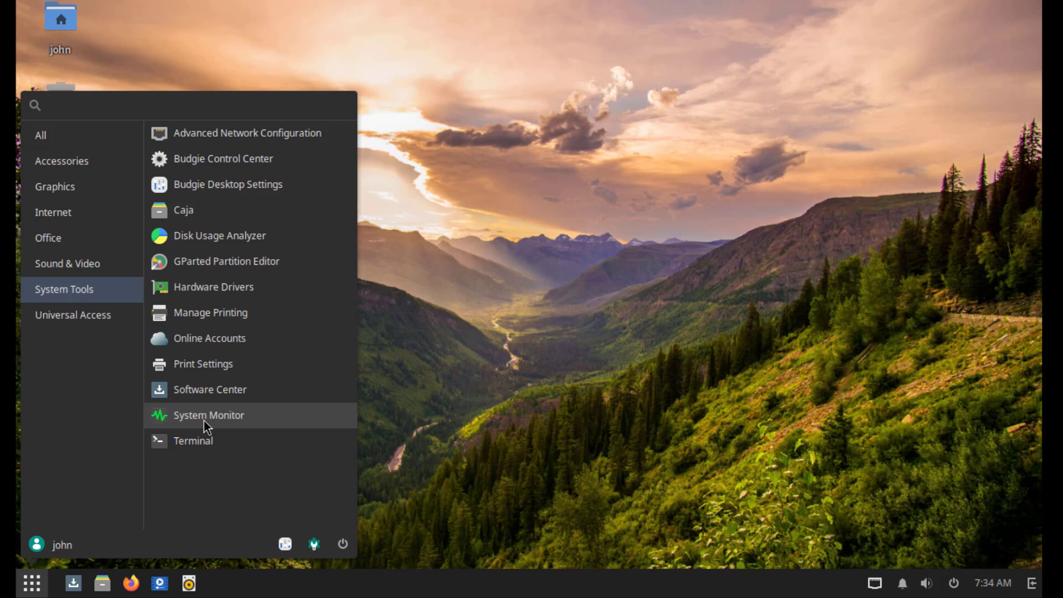
- Launch System Monitor, view its Processes and File Systems tabs, and open Preferences
left_click(204, 420)
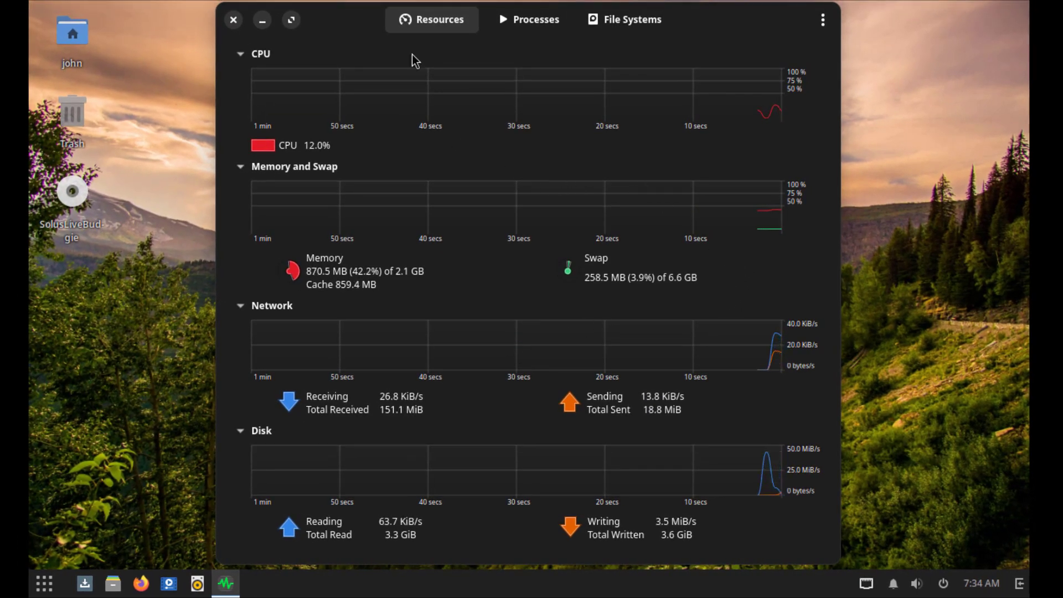
left_click(527, 20)
left_click(643, 22)
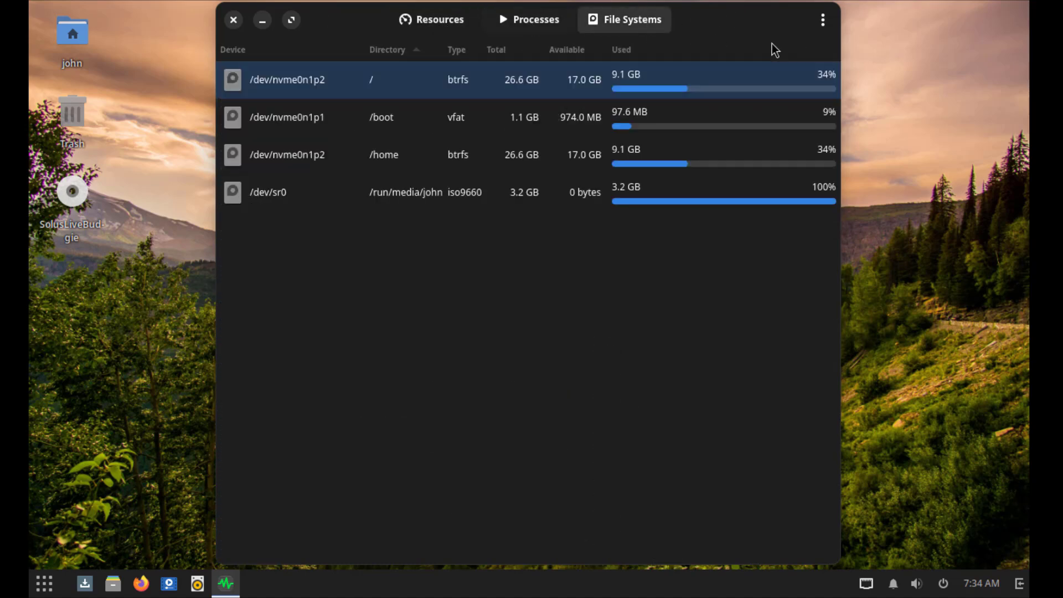
left_click(823, 20)
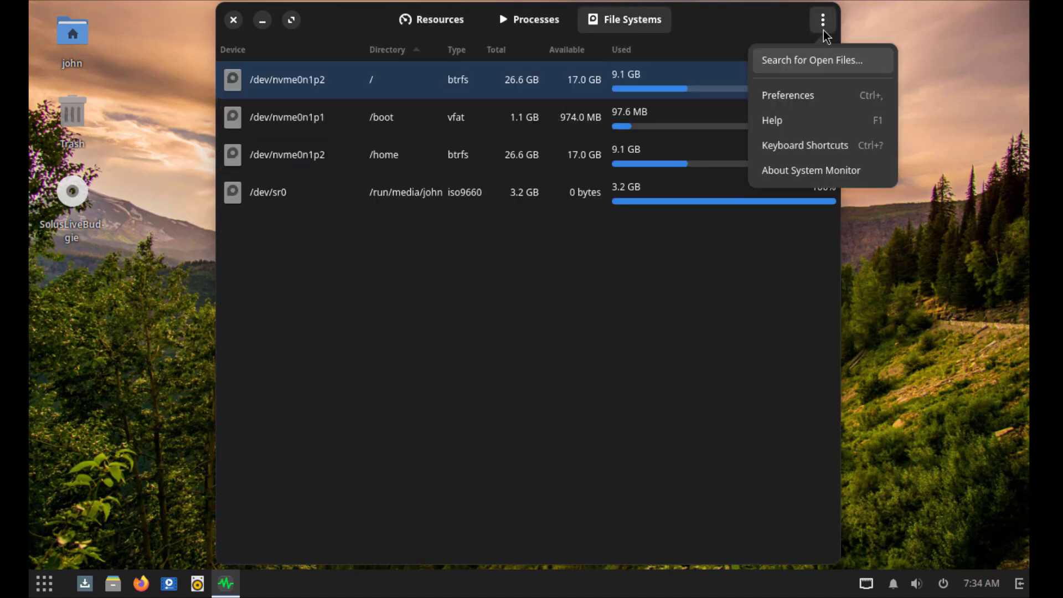
left_click(812, 99)
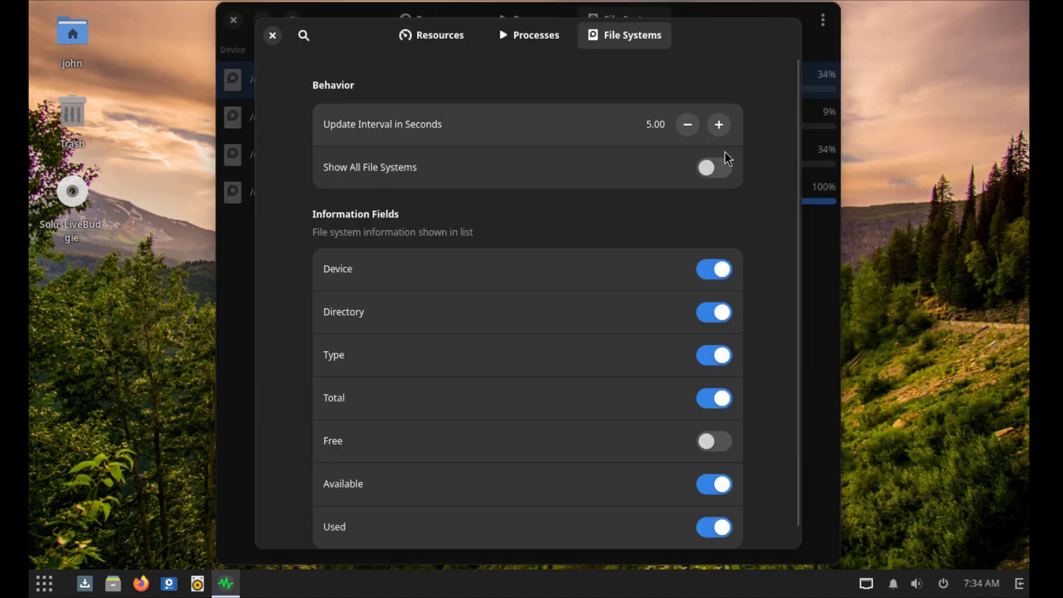
- Quit System Monitor and launch Terminal by searching 'ter' in the app launcher
key("ctrl+q")
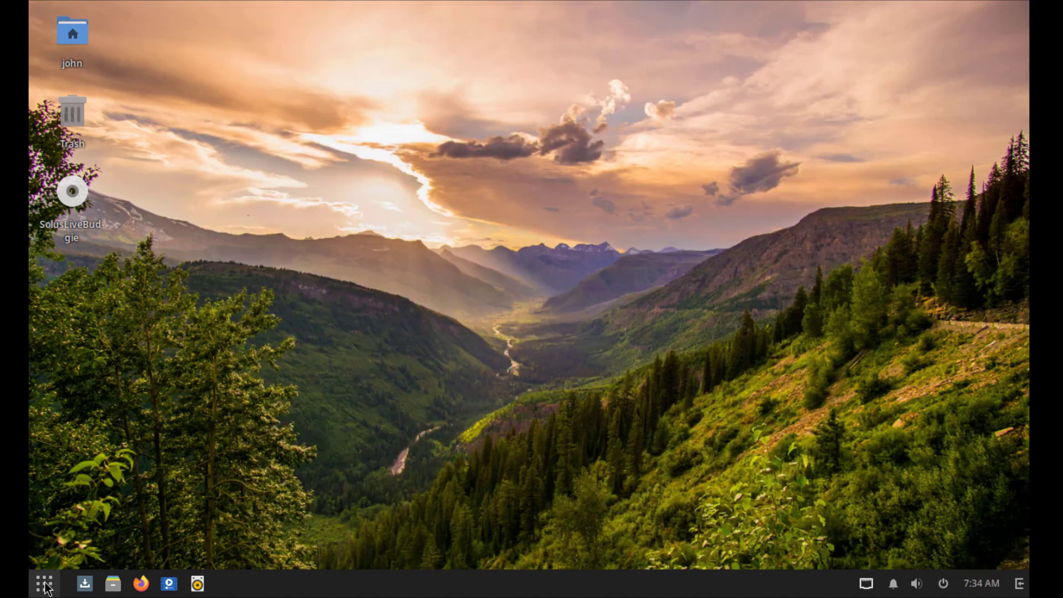
left_click(45, 584)
type("ter")
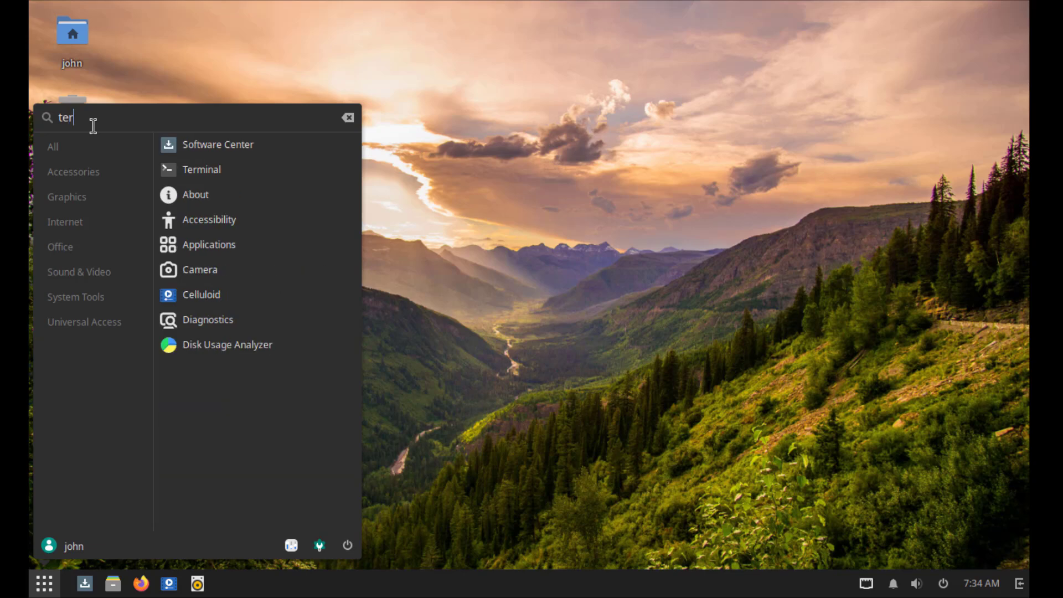
key("Return")
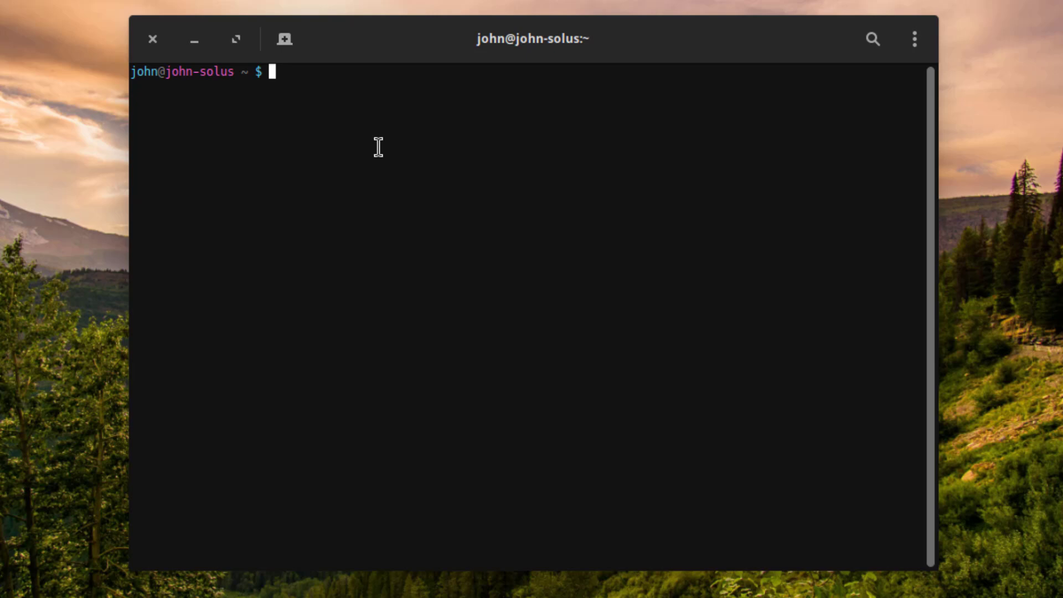
- Run uname -r and echo $XDG_SESSION_TYPE, showing kernel 6.12.9-312.current and an x11 session
type("uname -r")
key("Return")
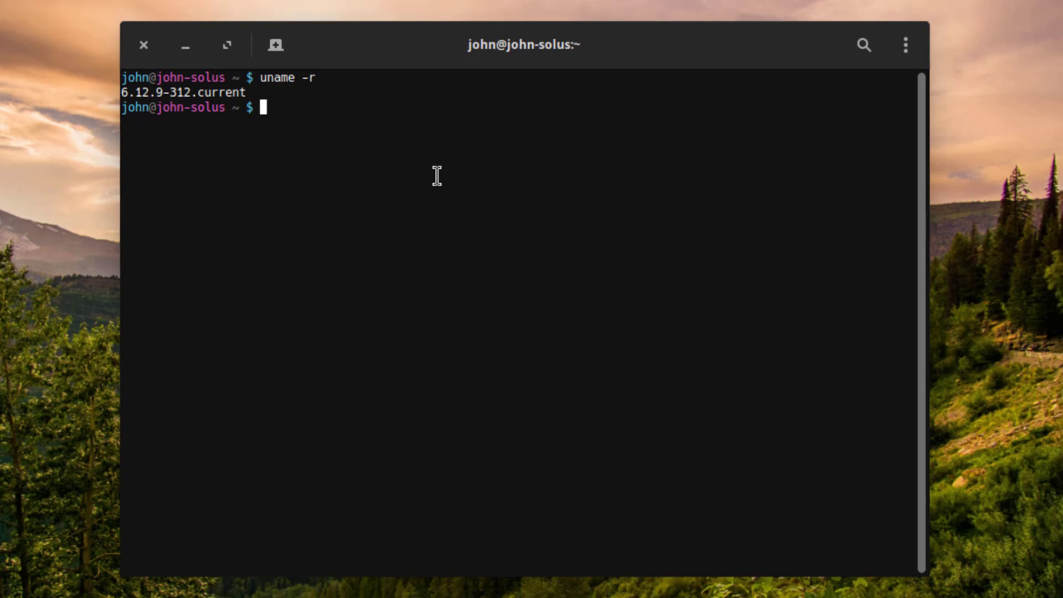
type("echo $XD")
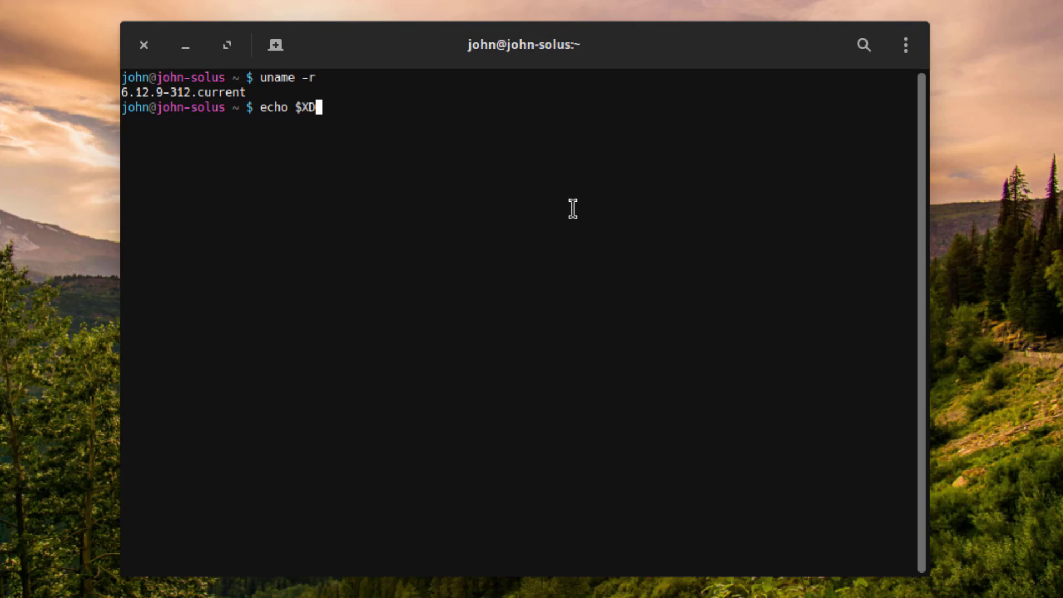
type("G_SESSION_TYPE")
key("Return")
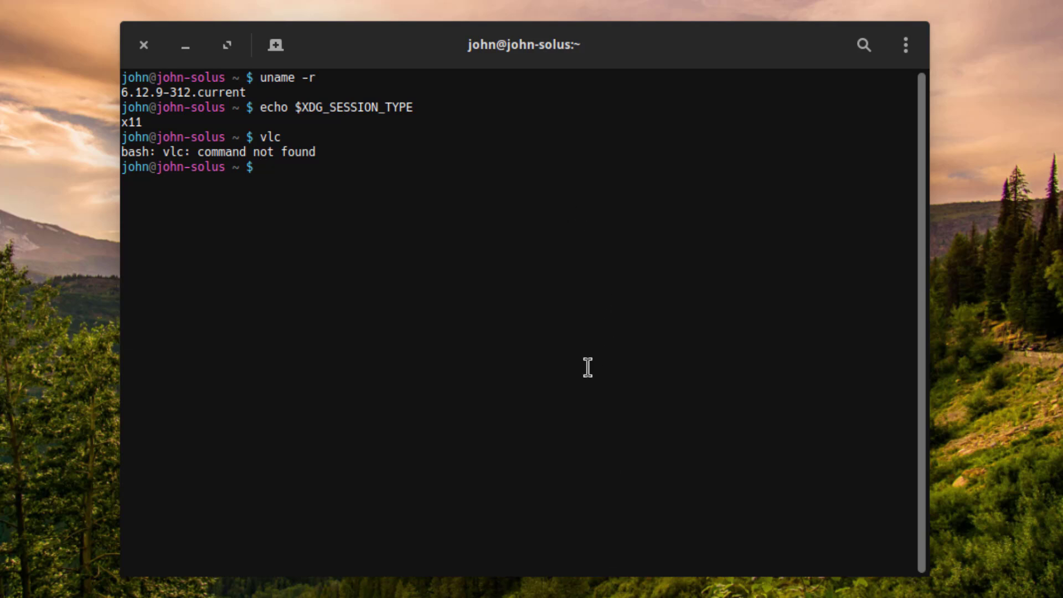
- Install VLC with sudo eopkg install vlc, entering the admin password and confirming dependencies
type("sudo eopkg install vlc")
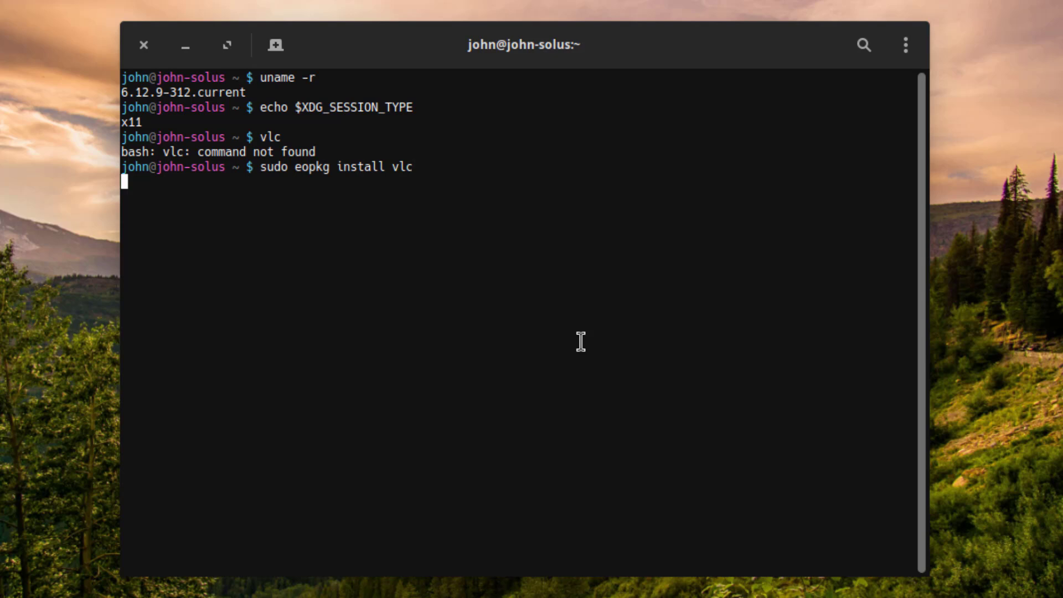
key("Return")
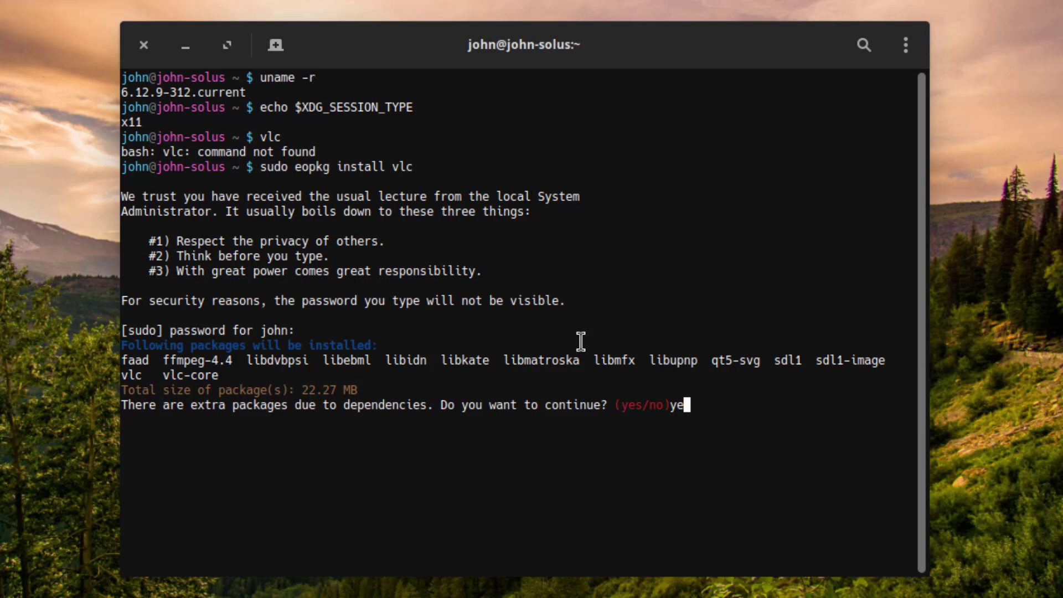
key("Return")
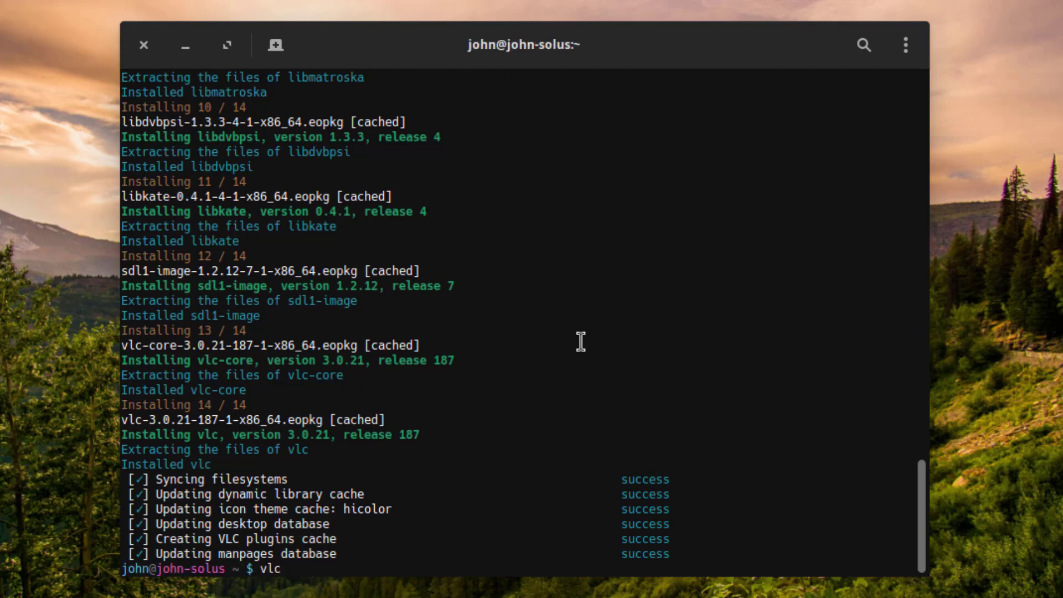
- Launch vlc from the terminal, accept its privacy policy, and close the VLC window
key("Return")
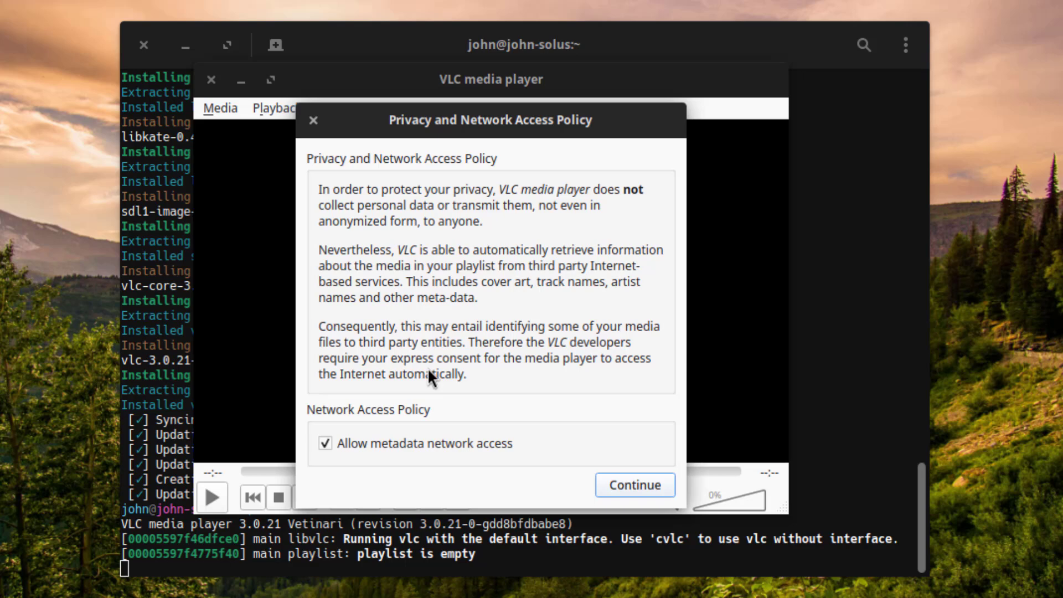
left_click(648, 486)
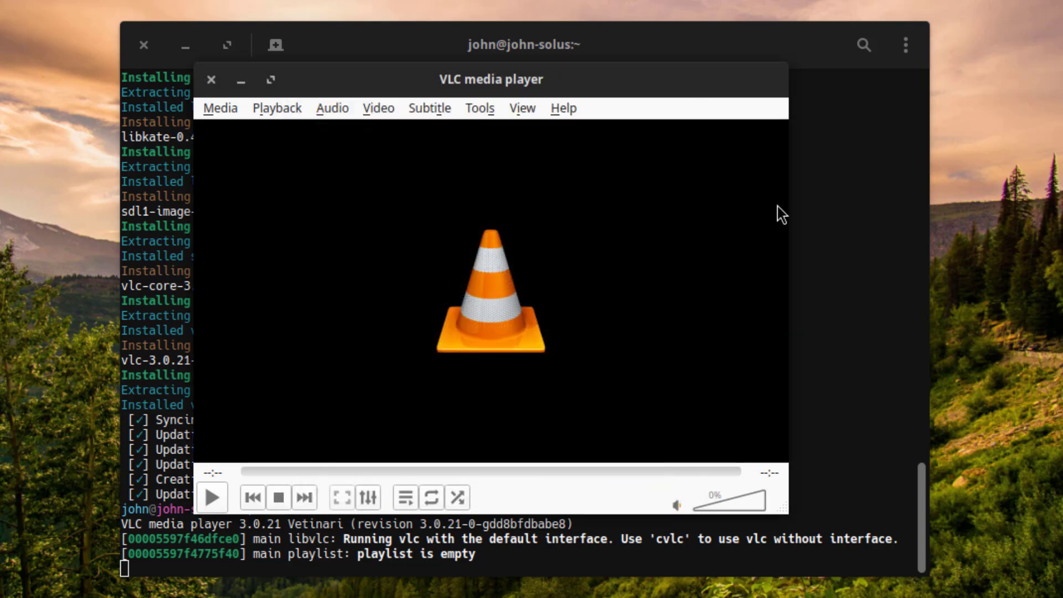
left_click(210, 80)
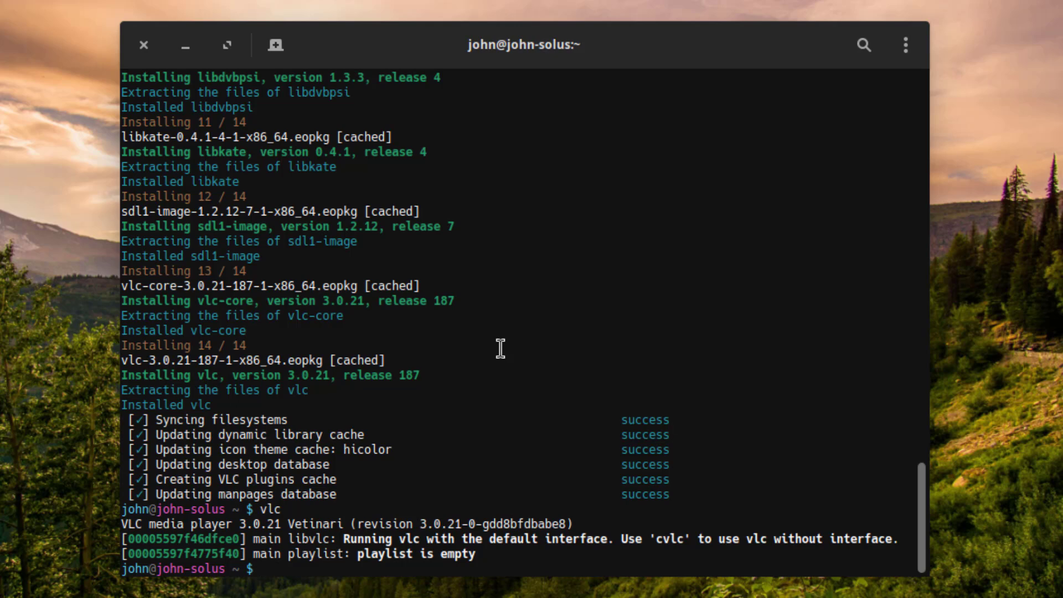
- Install htop by editing the recalled VLC eopkg install command, then start htop
type("htop")
key("Return")
type("vlc")
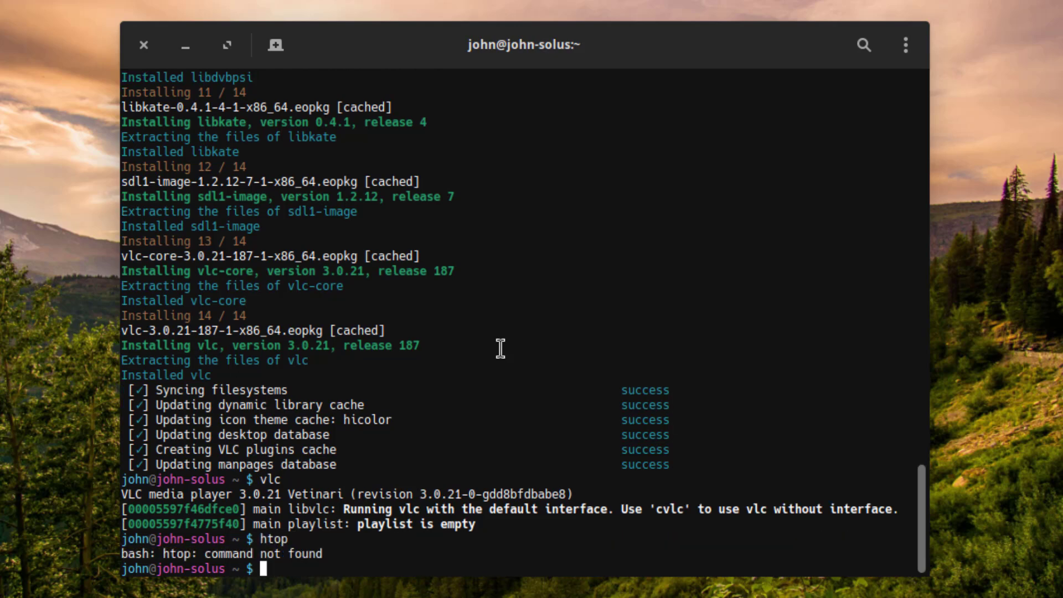
key("Up")
key("Up")
key("Up")
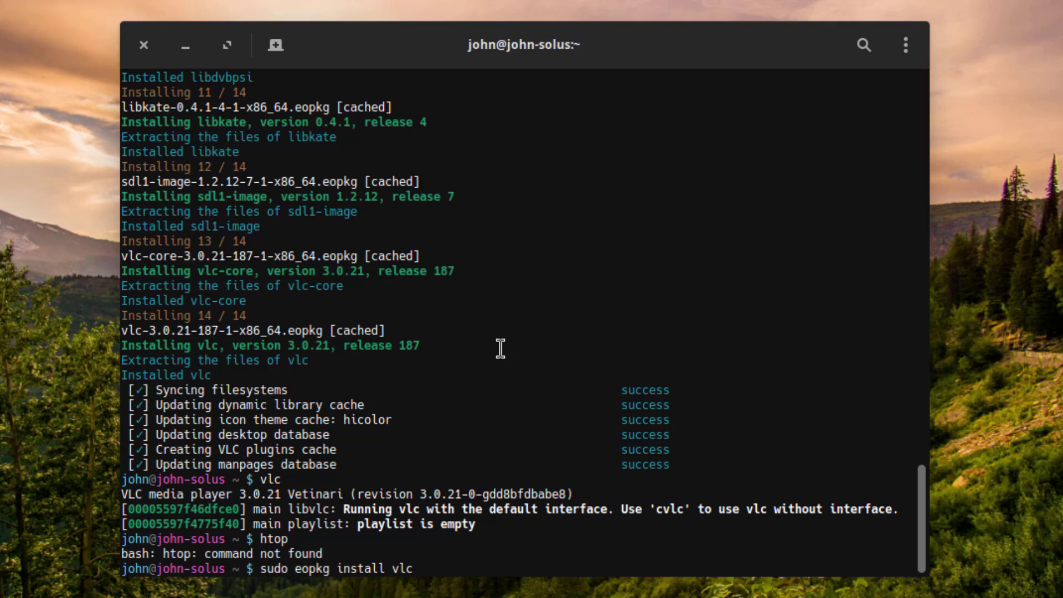
key("BackSpace")
key("BackSpace")
key("BackSpace")
type("htop")
key("Return")
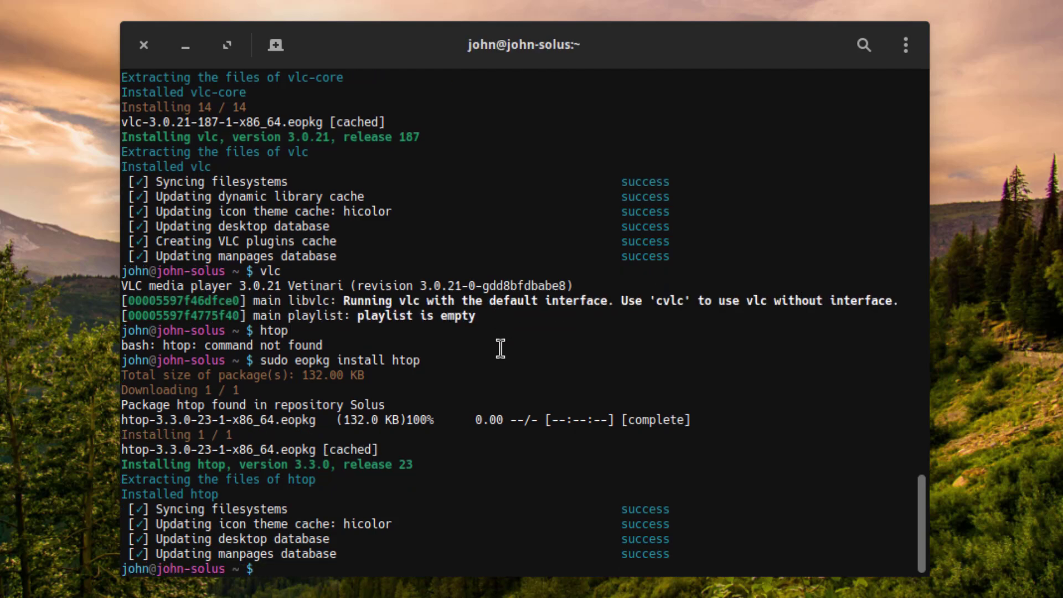
type("htop")
key("Return")
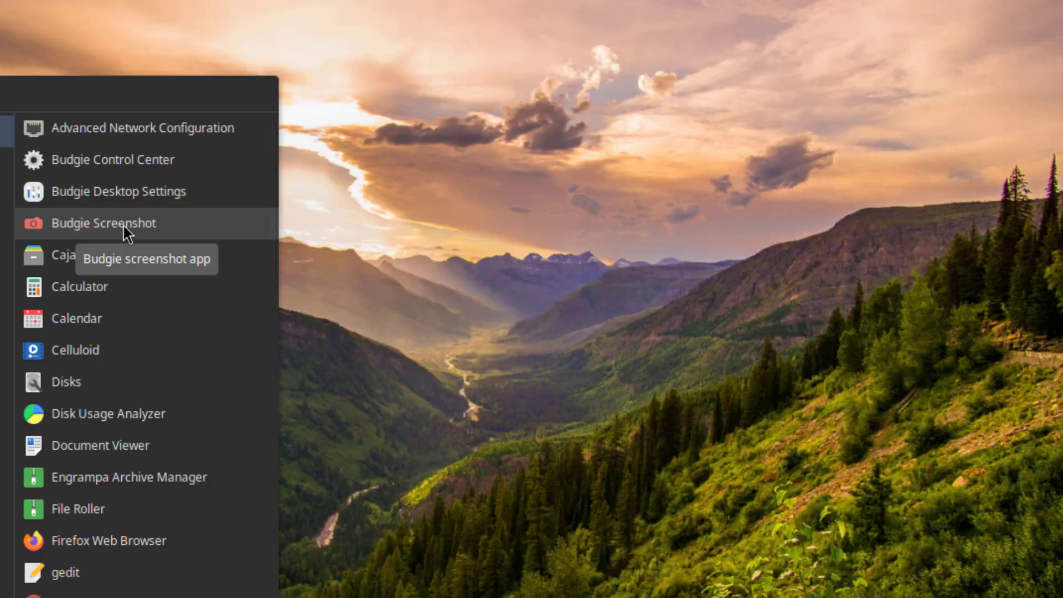
- Launch Budgie Screenshot and switch it to Selection capture mode
left_click(124, 225)
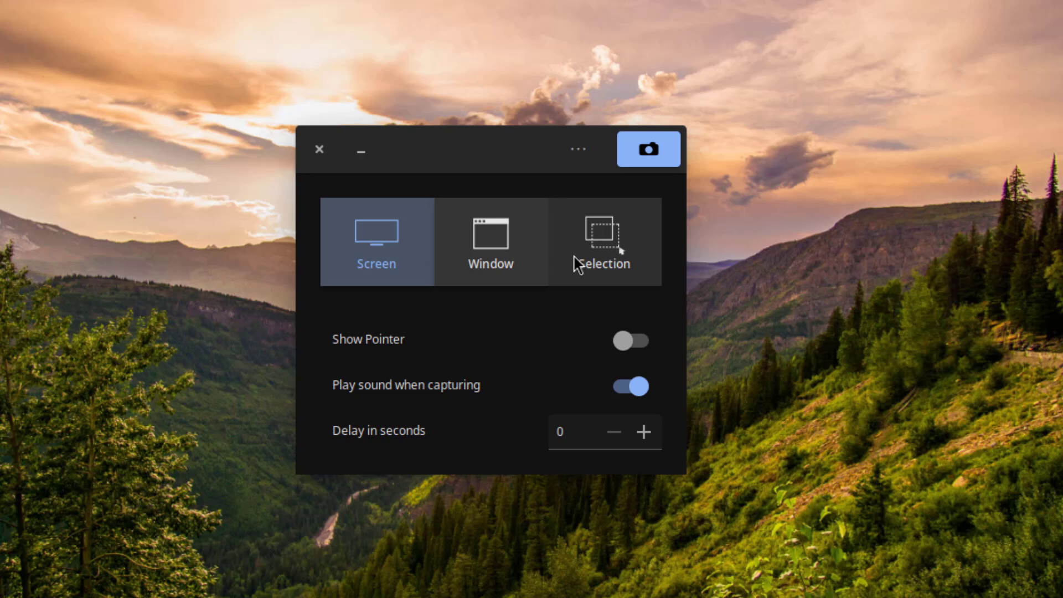
left_click(589, 265)
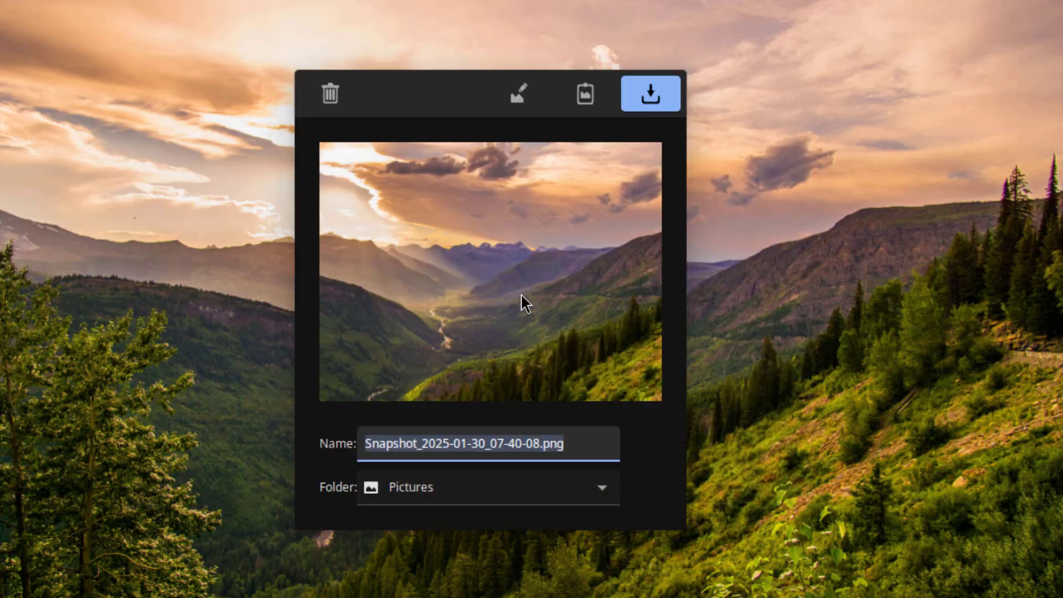
- Save the screenshot, then open Document Viewer's Help > About, revealing Xreader 4.2.3
left_click(648, 94)
key("super")
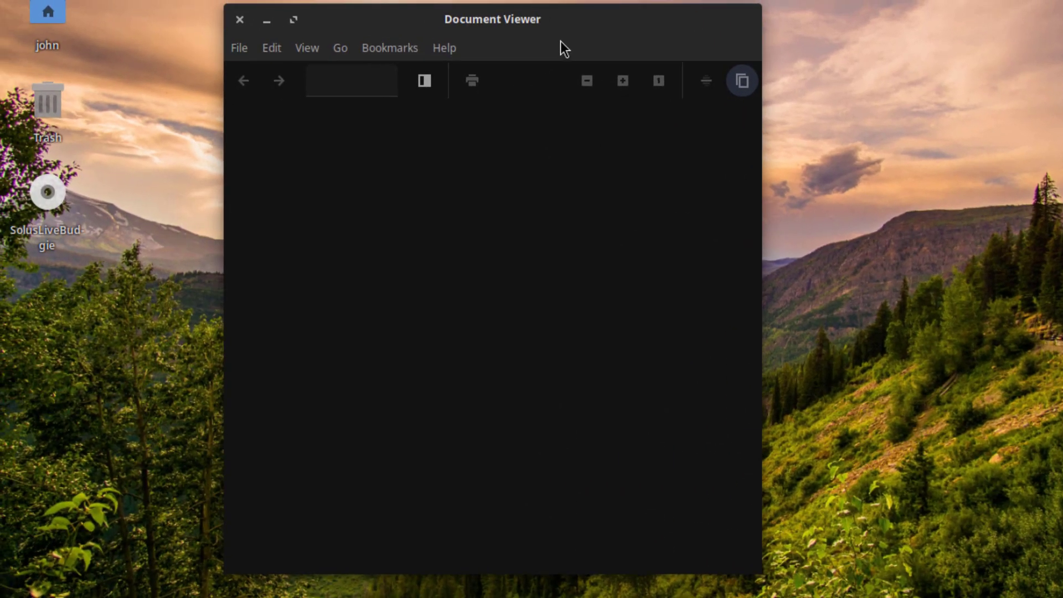
left_click(443, 53)
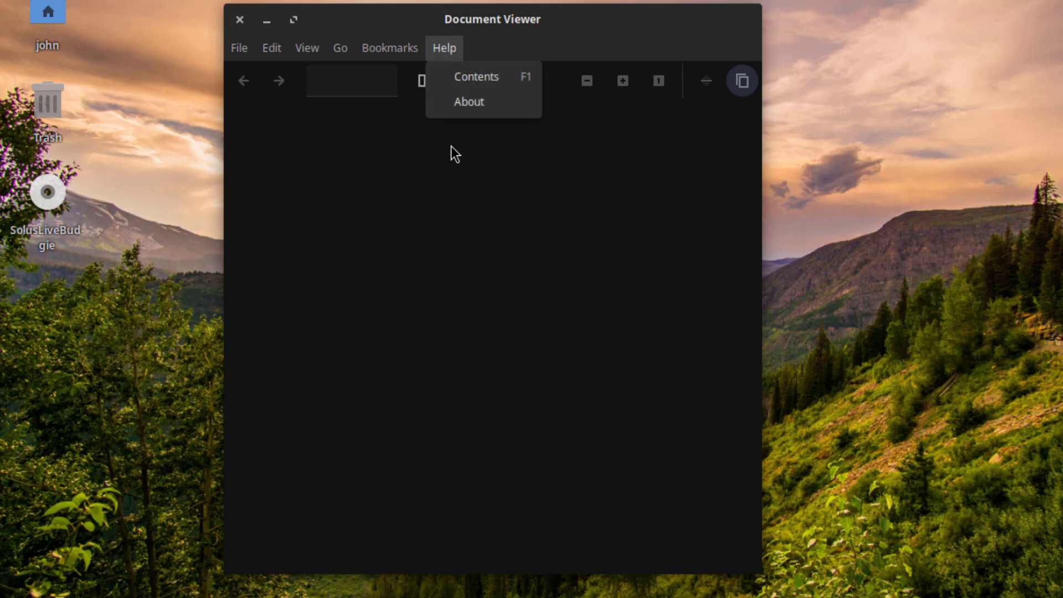
left_click(476, 112)
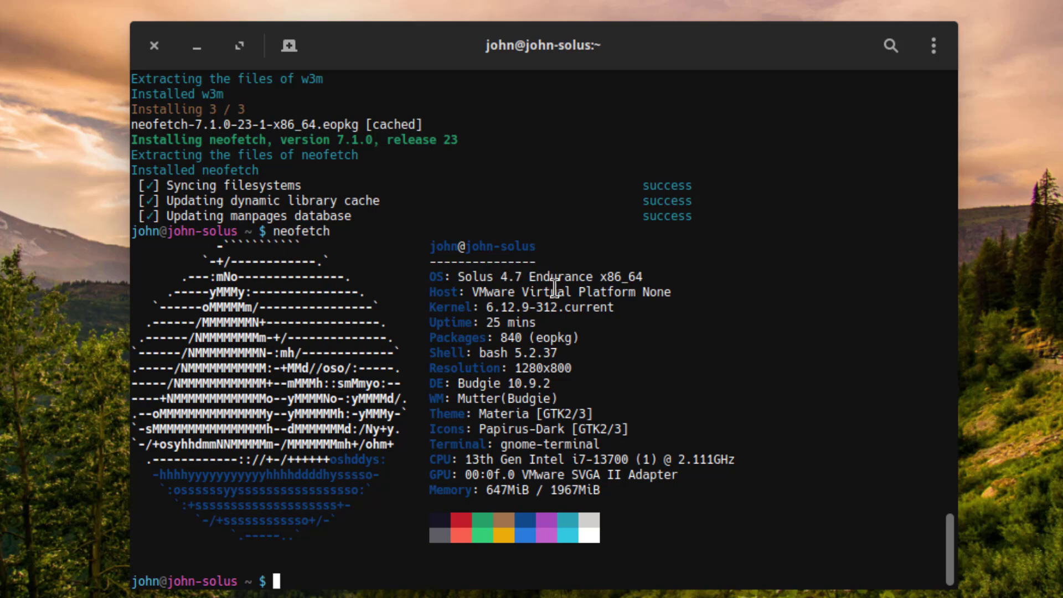
- Highlight the 840 Packages line and the Budgie 10.9.2 DE line in the neofetch output
left_click_drag(433, 337, 702, 354)
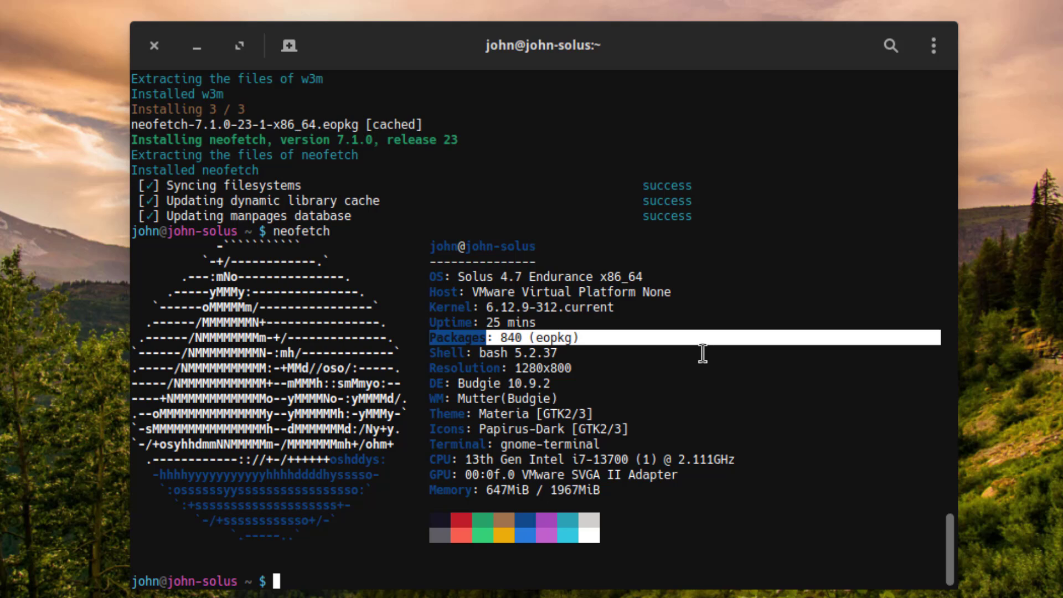
left_click_drag(437, 383, 557, 384)
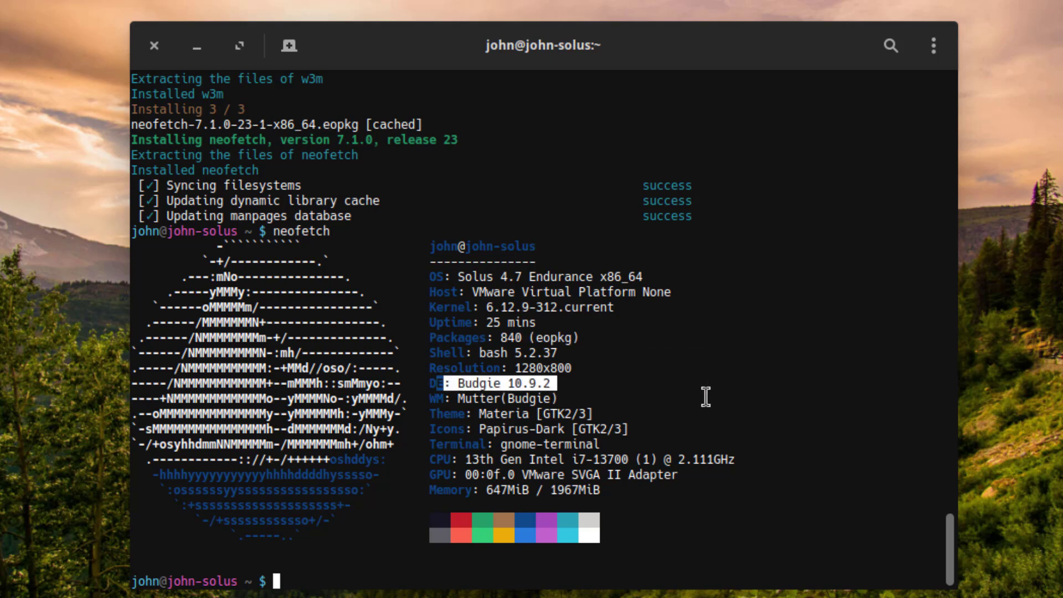